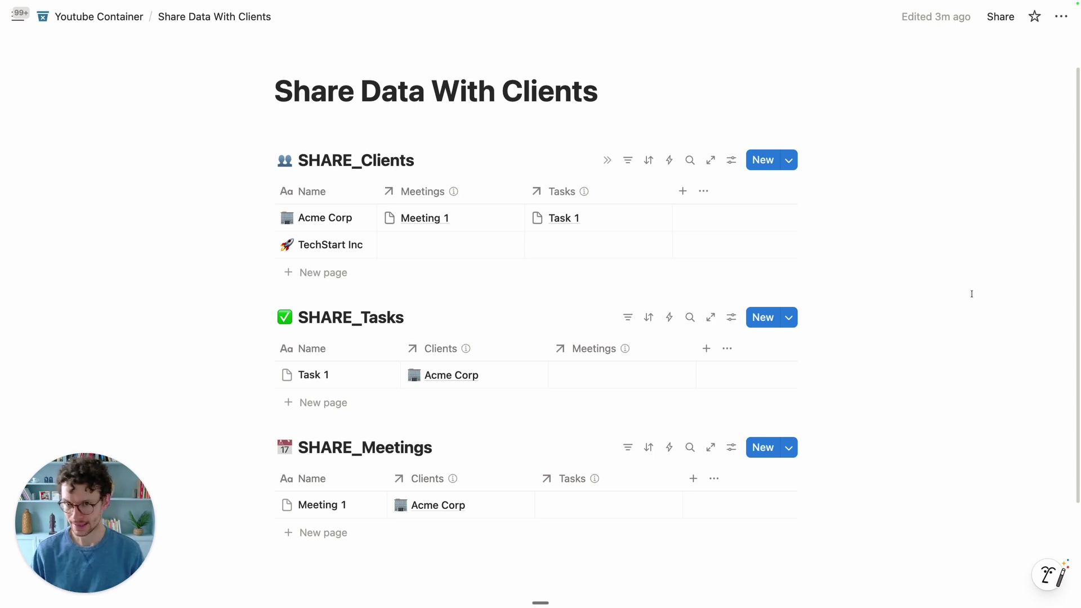
Open Acme Corp in side peek to review its Your Tasks and Your Meetings tables, then close it.
scroll(466, 229, down, 2)
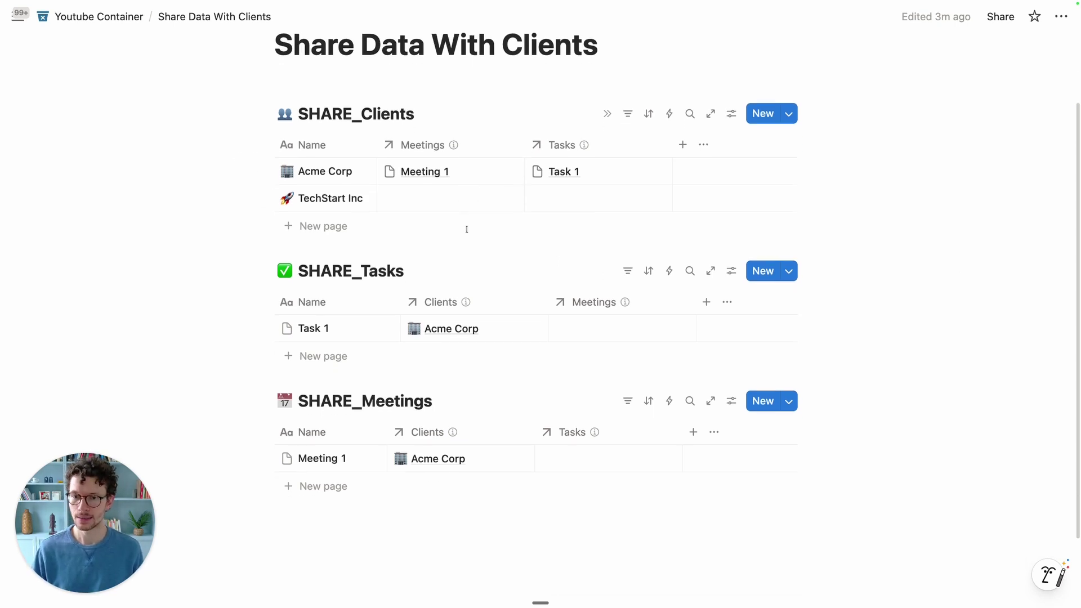
scroll(462, 231, down, 2)
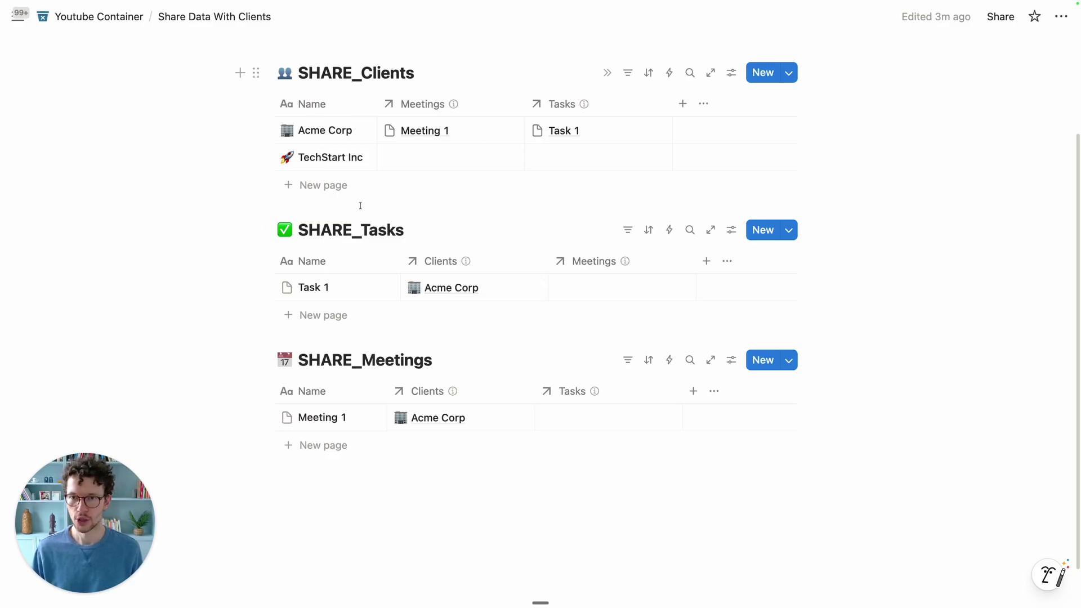
scroll(363, 178, up, 1)
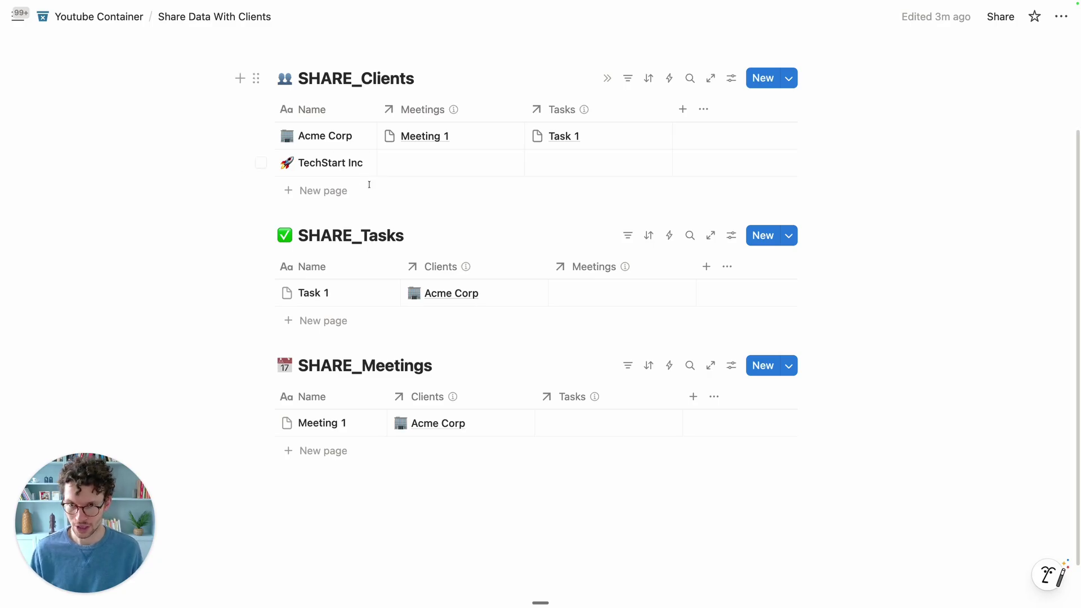
scroll(445, 212, up, 2)
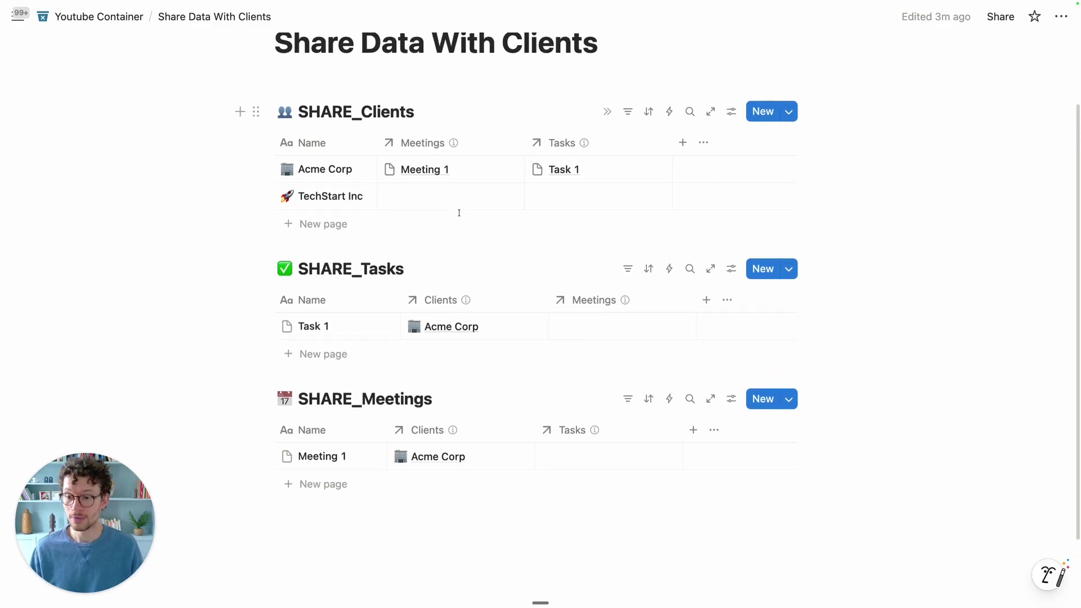
scroll(440, 219, up, 1)
scroll(367, 219, up, 1)
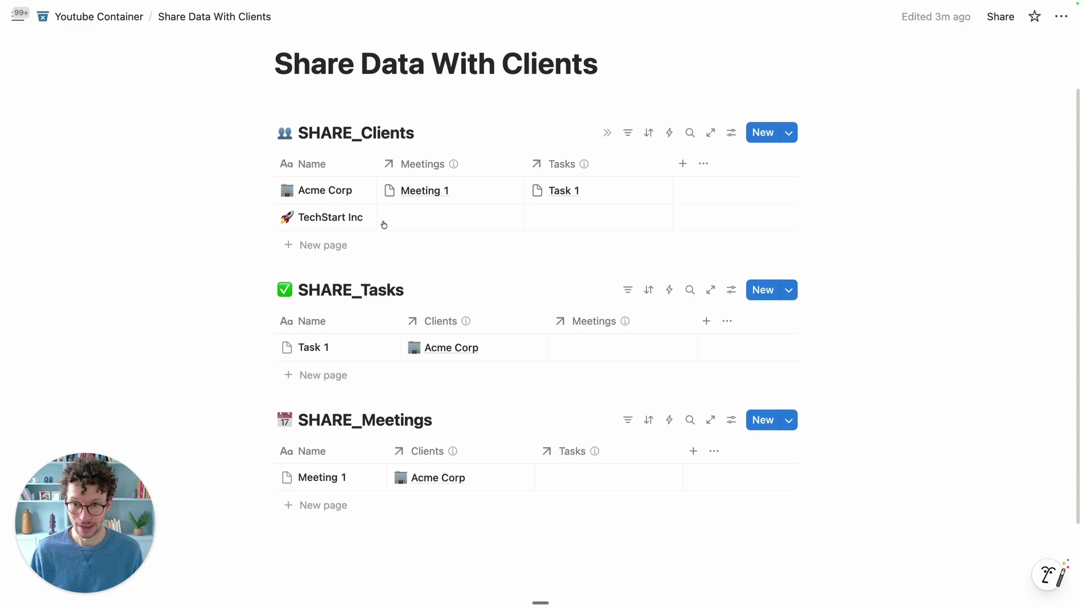
click(347, 191)
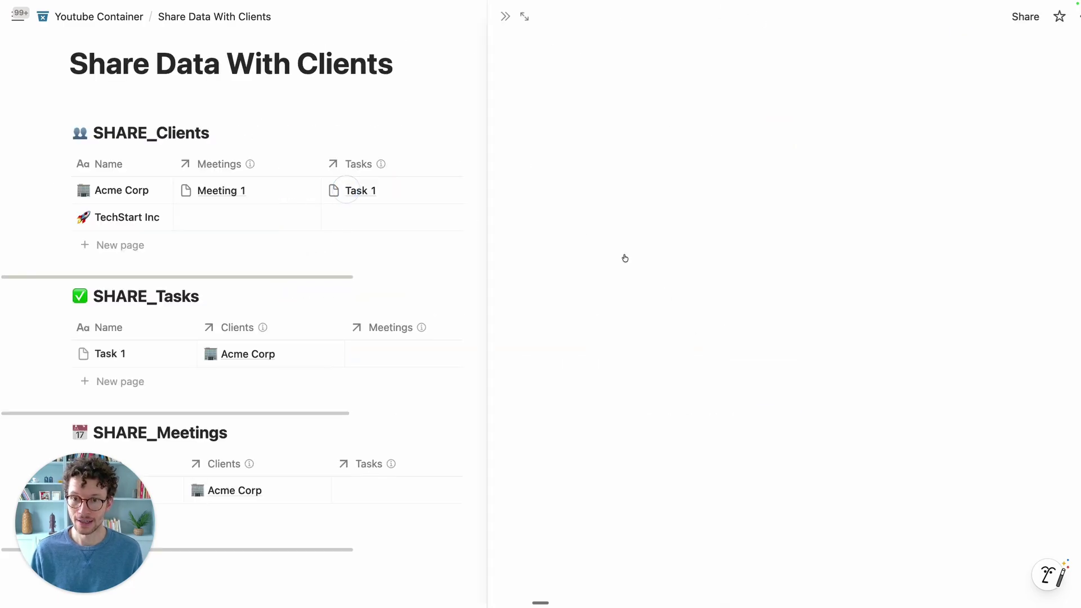
scroll(541, 225, down, 3)
scroll(541, 225, up, 3)
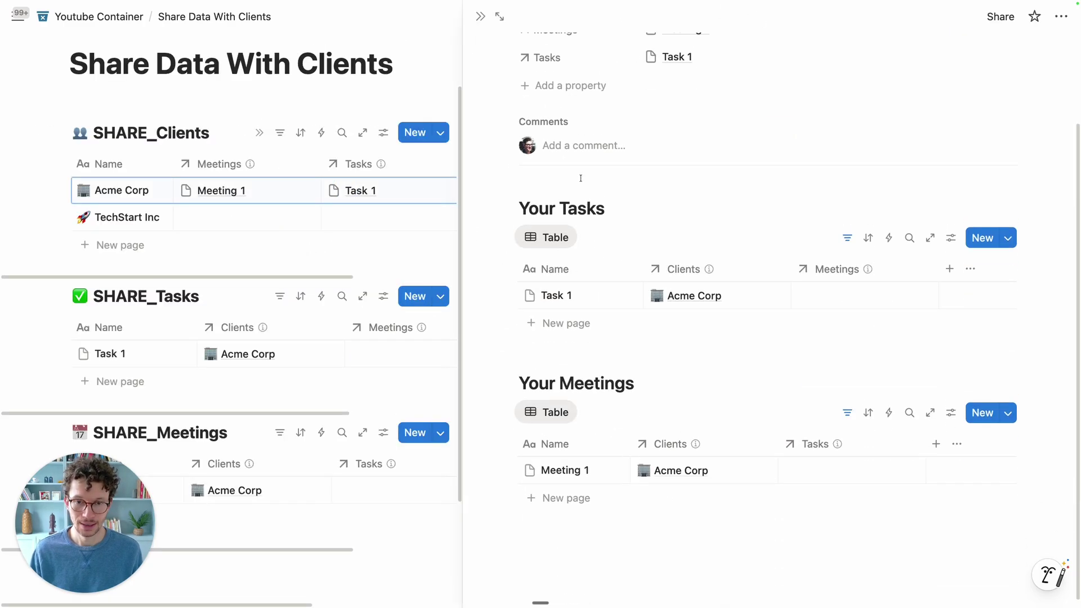
scroll(556, 140, down, 3)
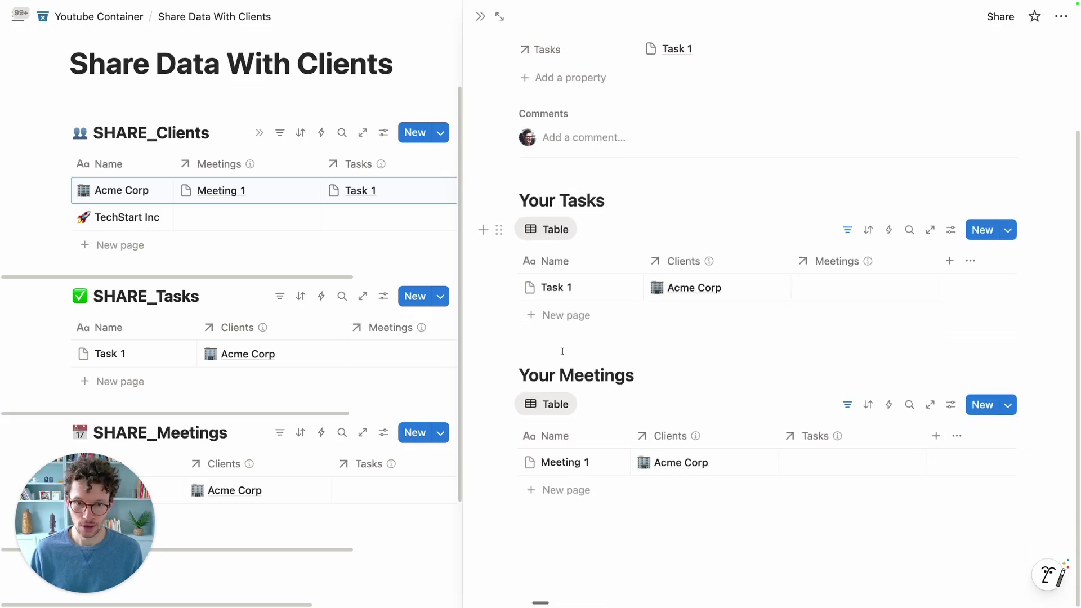
scroll(627, 395, up, 3)
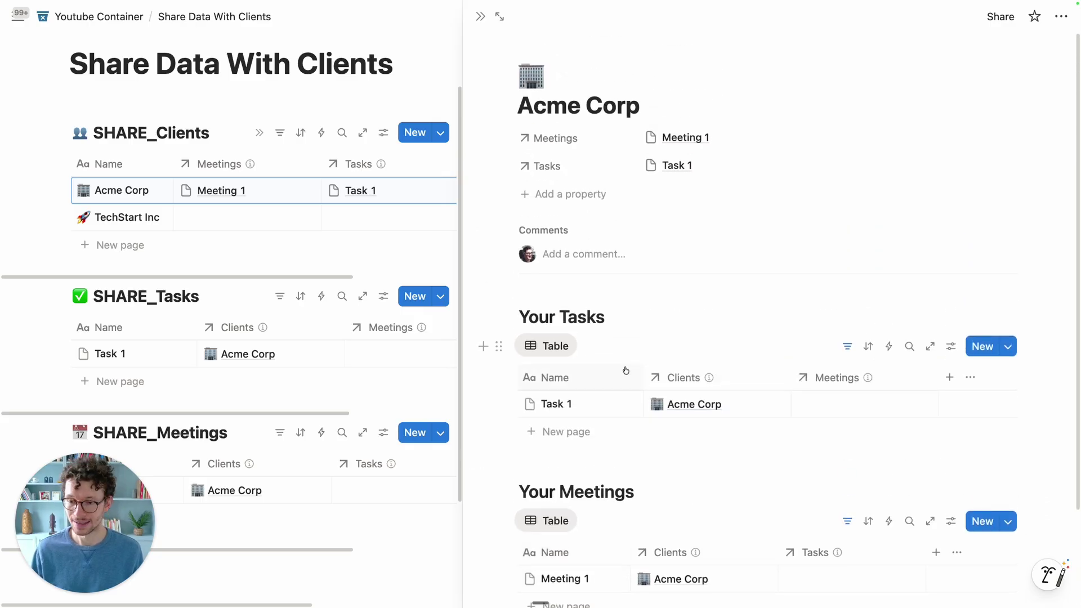
click(487, 20)
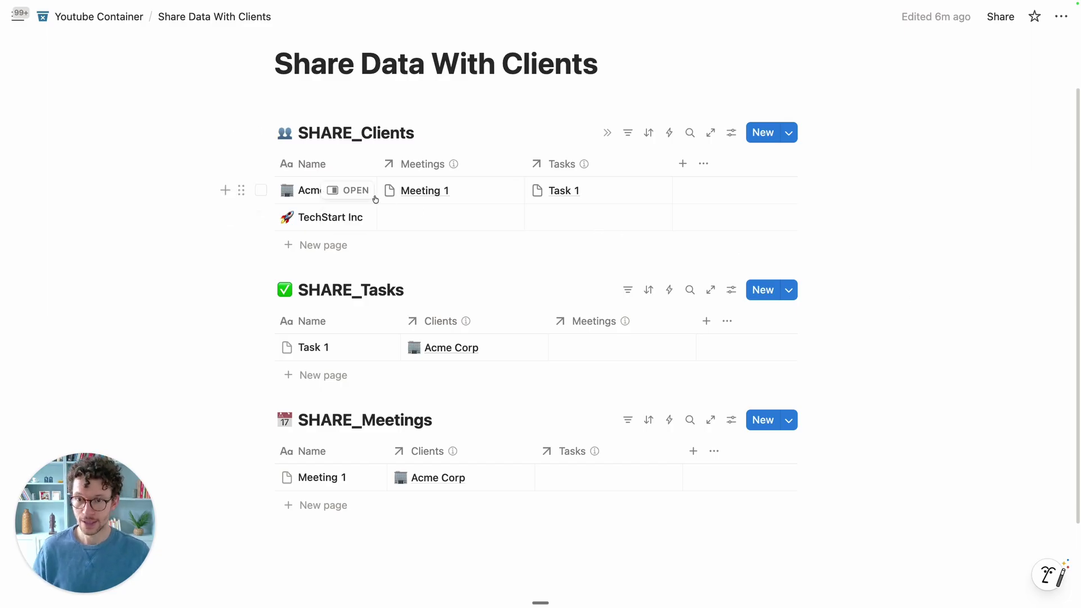
Reopen Acme Corp beside the databases and check who the page is shared with.
click(353, 192)
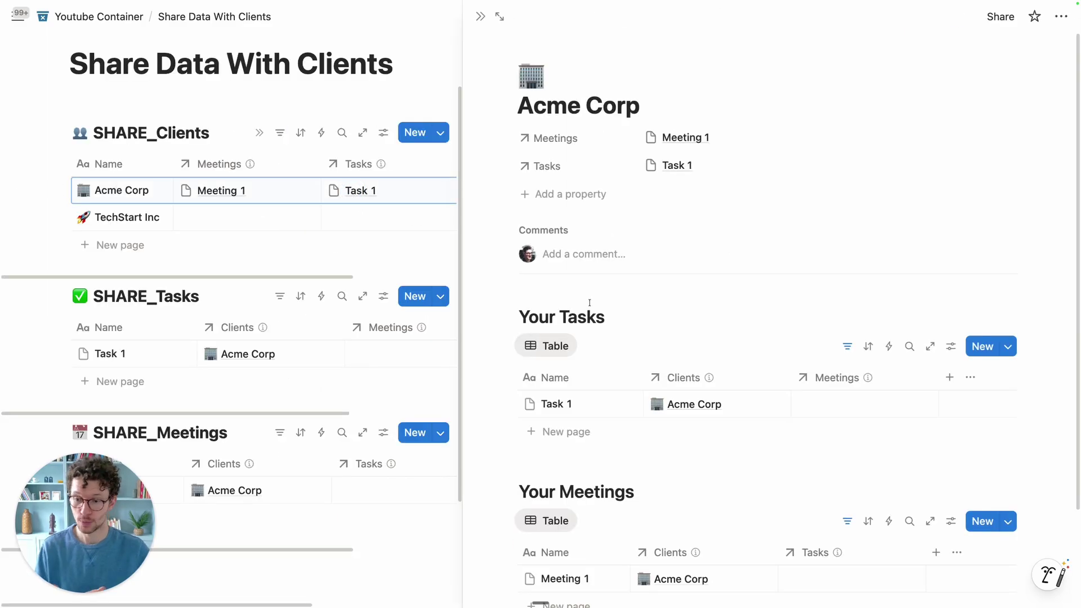
scroll(665, 328, down, 2)
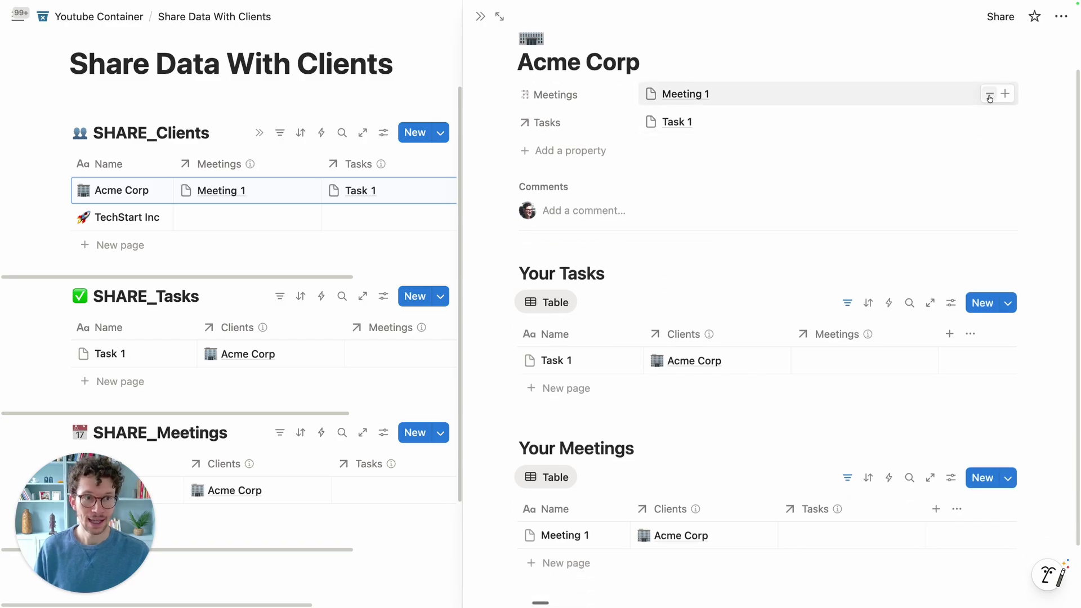
scroll(899, 173, down, 3)
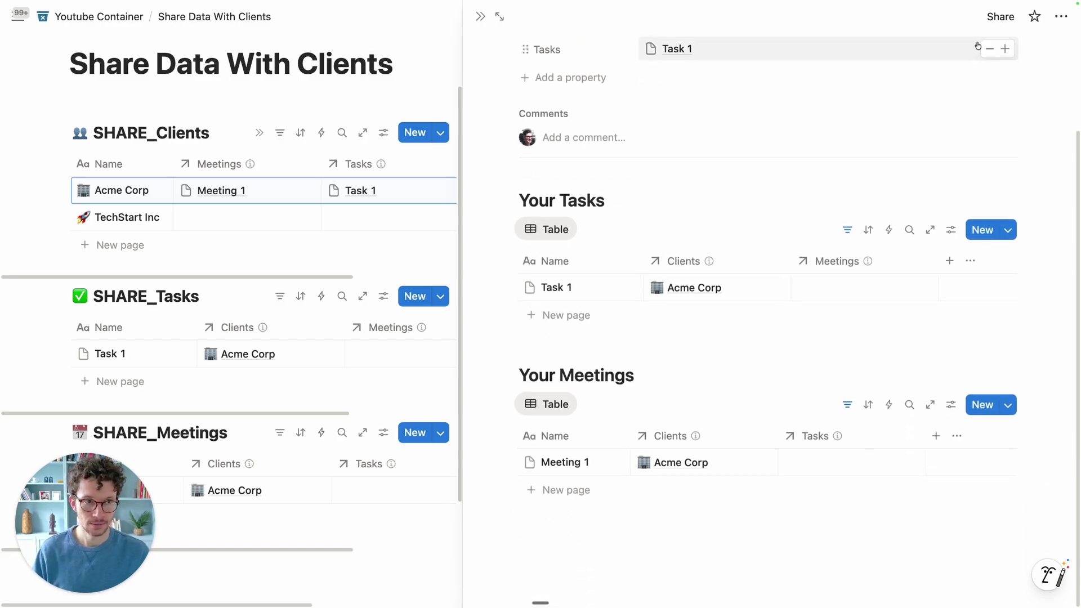
click(994, 25)
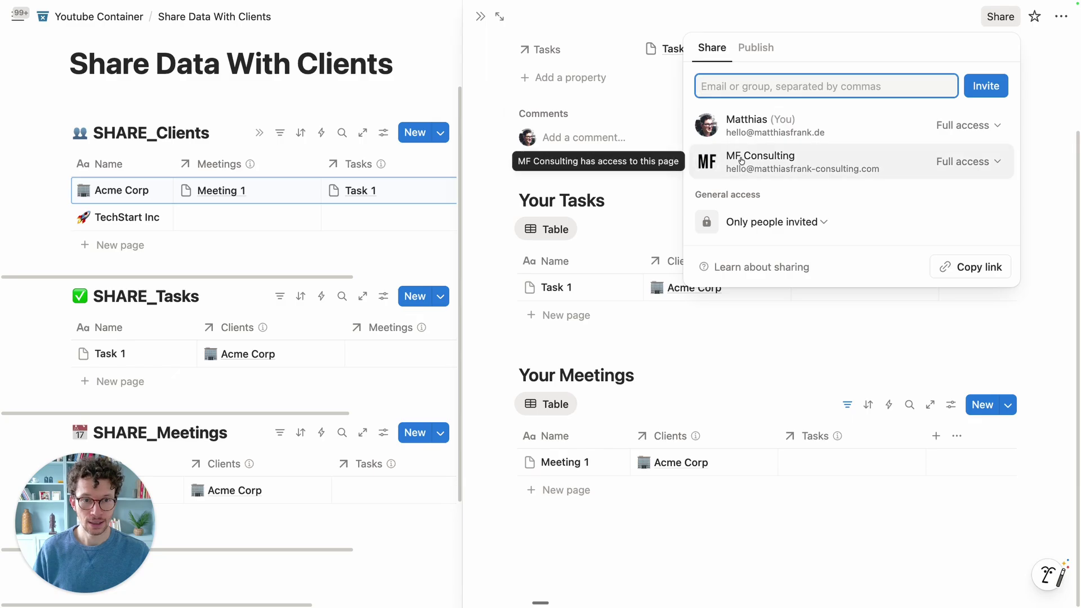
click(621, 209)
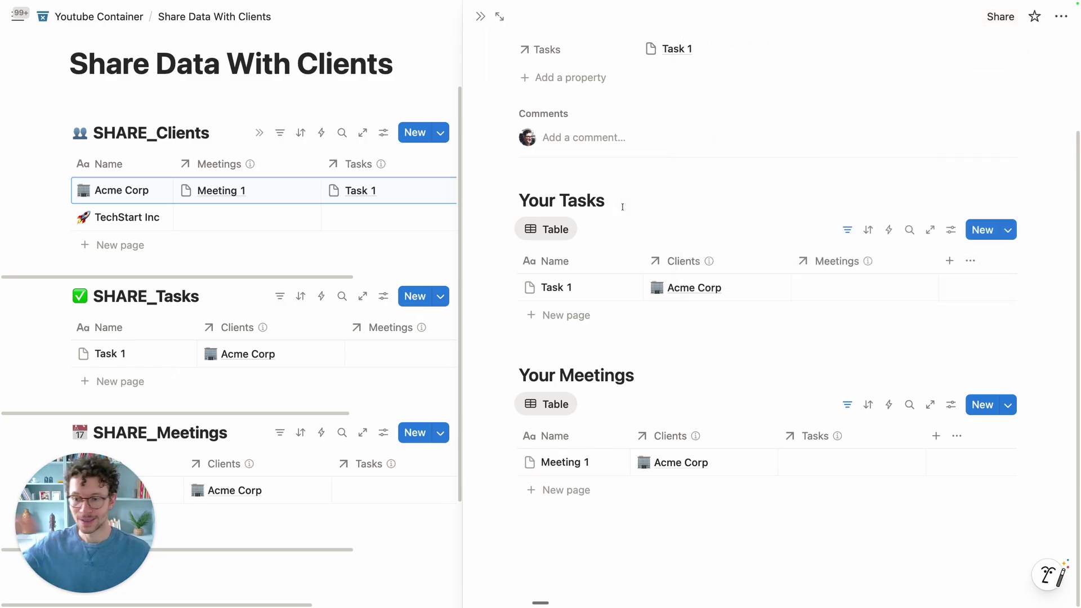
View Acme Corp from the client's desktop, then return to the owner's view.
key(ctrl+Left)
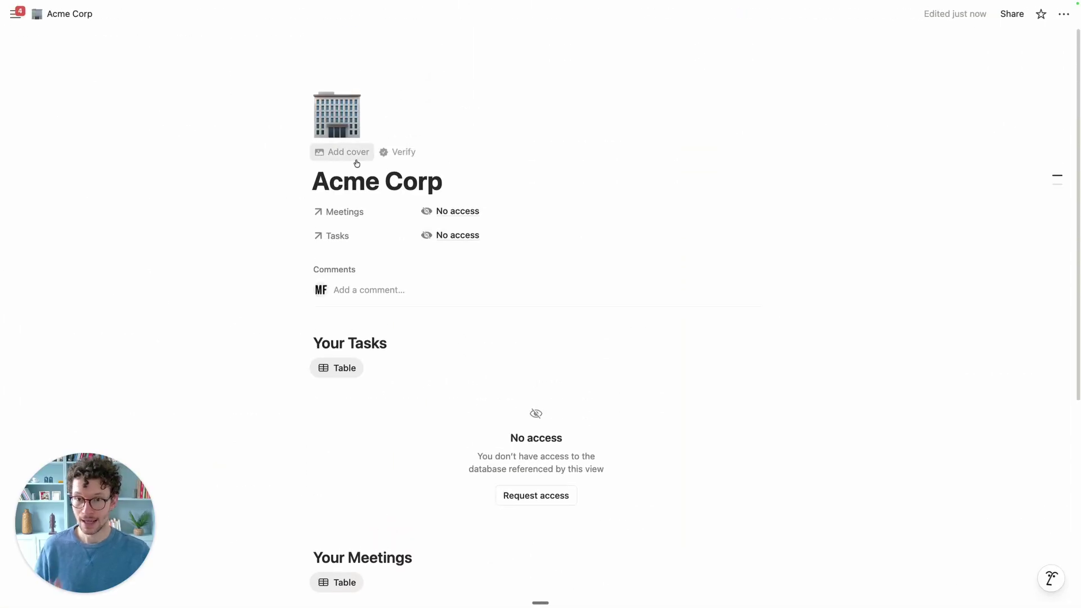
scroll(357, 190, down, 5)
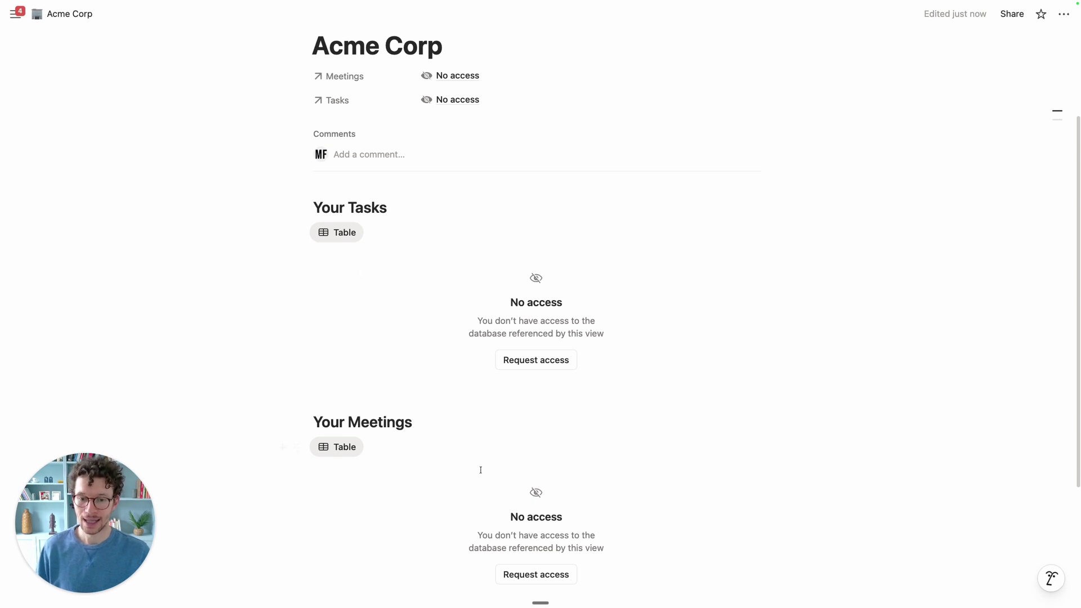
scroll(481, 470, down, 2)
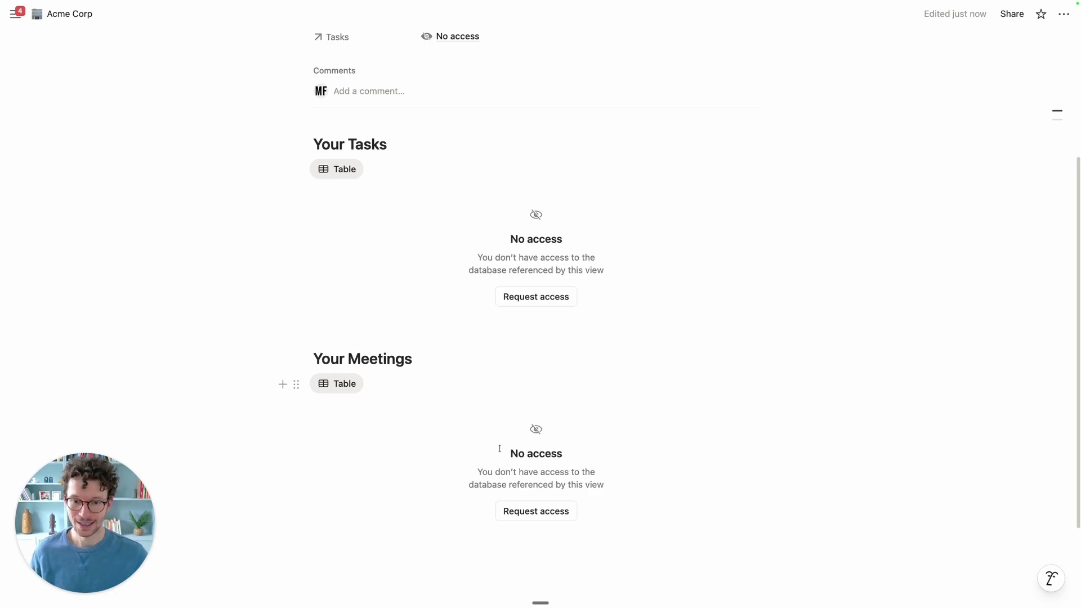
key(ctrl+Right)
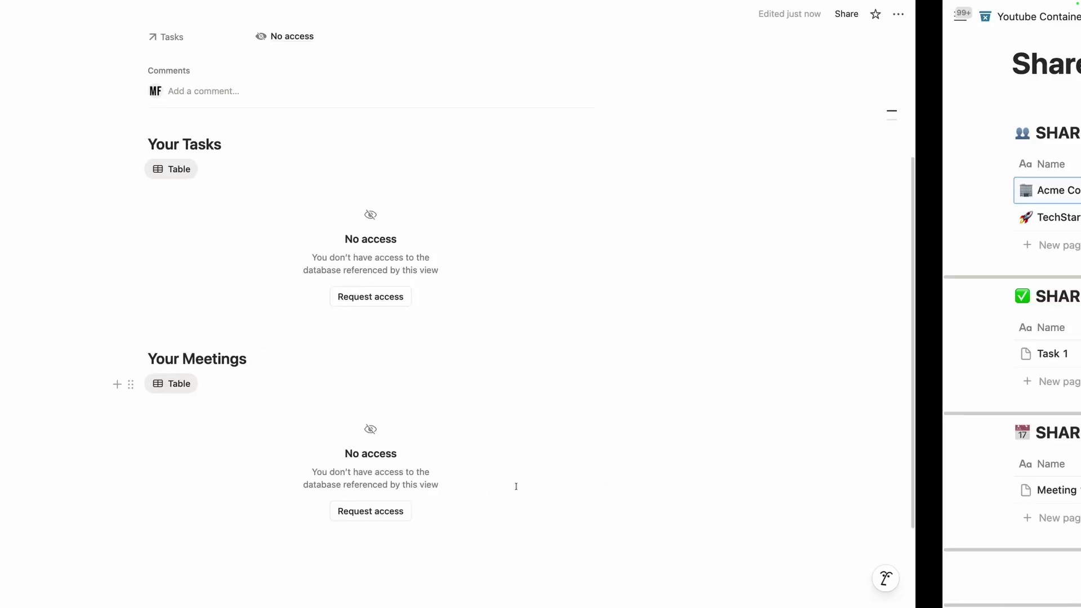
Close the Acme Corp side peek so the full Share Data With Clients page shows.
scroll(170, 308, down, 3)
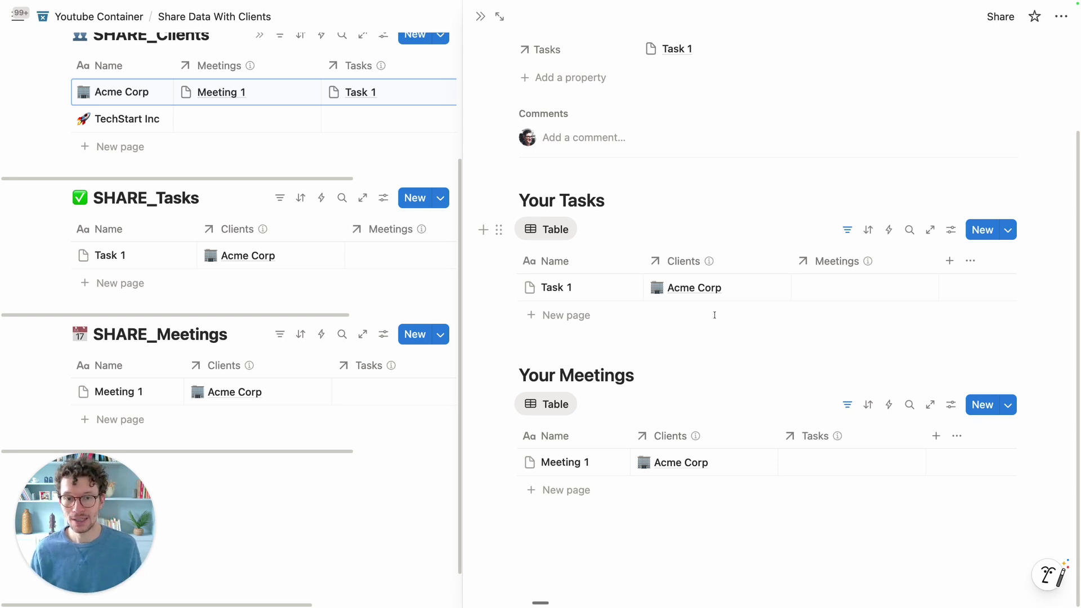
scroll(656, 304, up, 2)
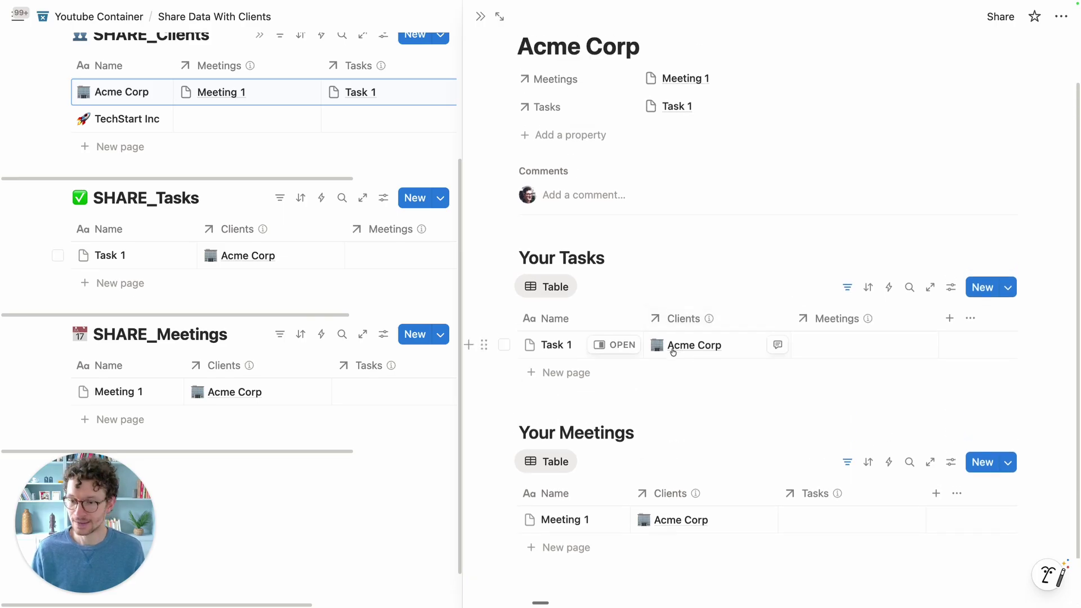
scroll(583, 369, up, 2)
scroll(392, 360, up, 4)
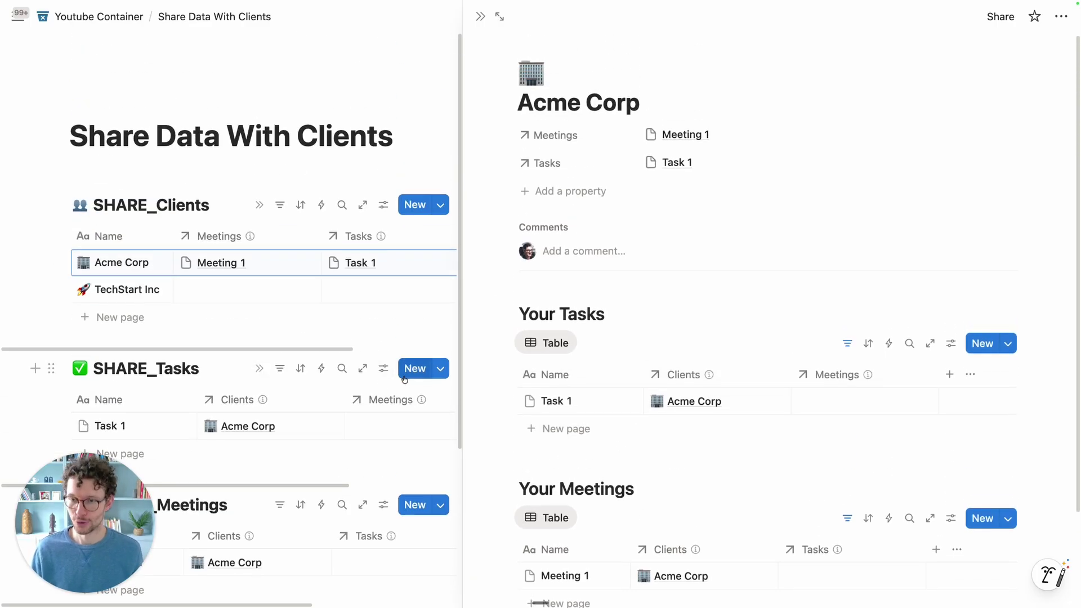
key(Escape)
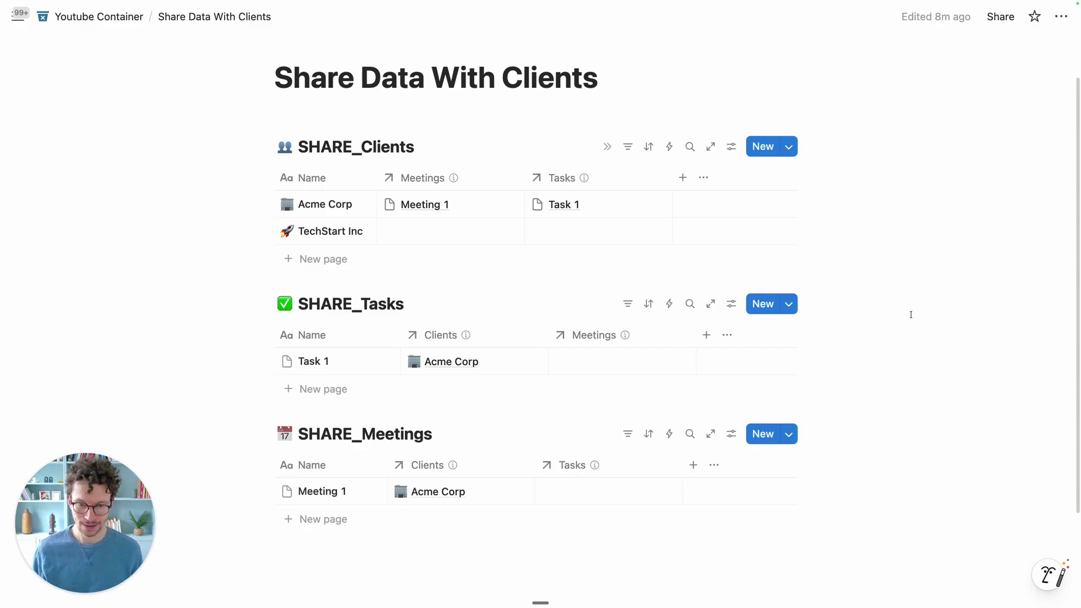
Add an Access person property to SHARE_Tasks.
scroll(901, 319, down, 4)
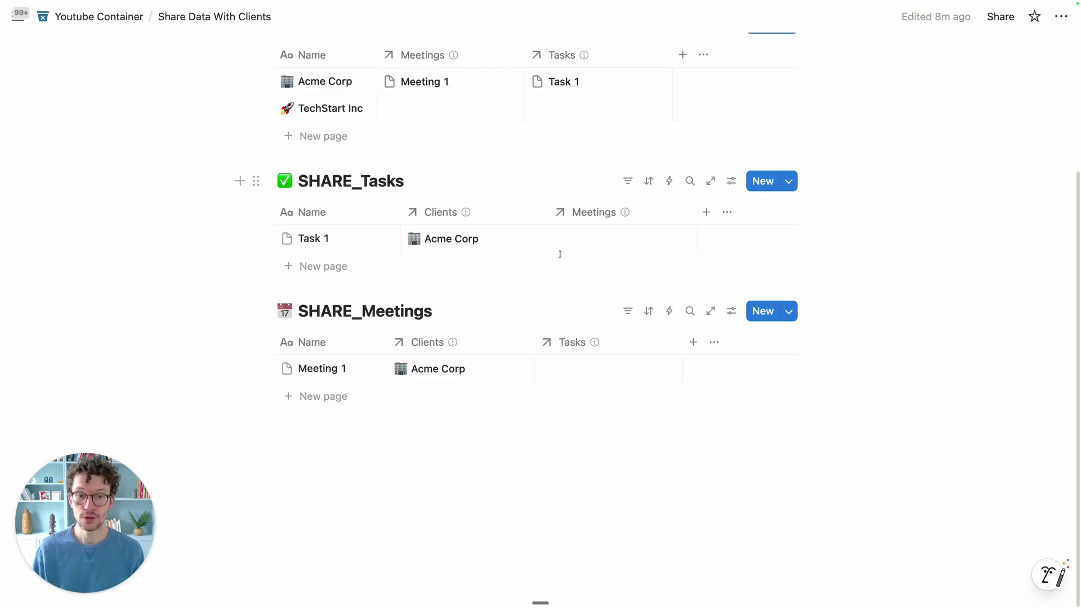
click(706, 211)
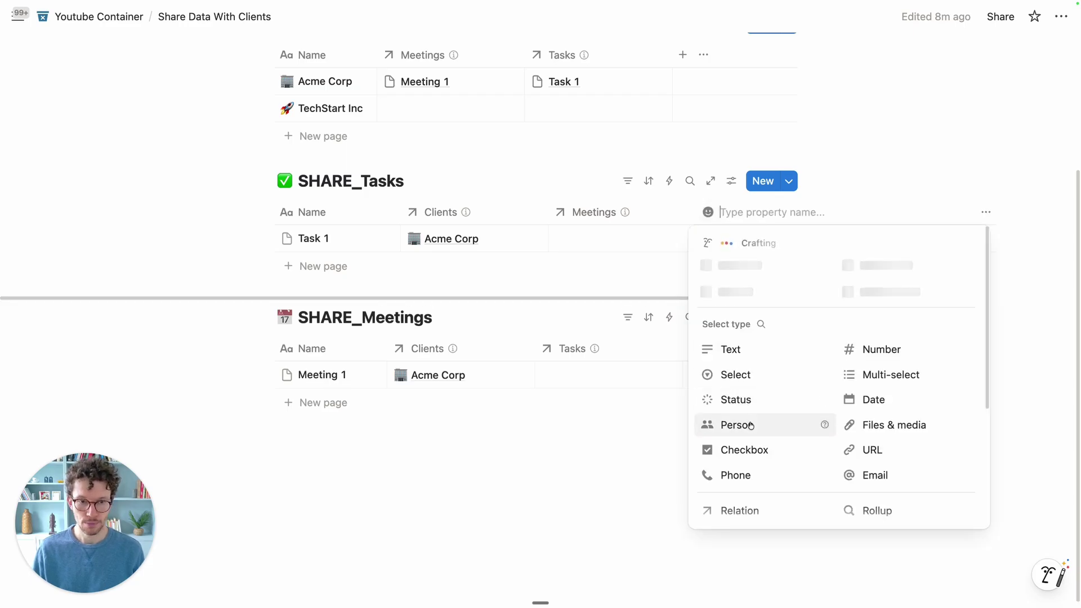
text(Access)
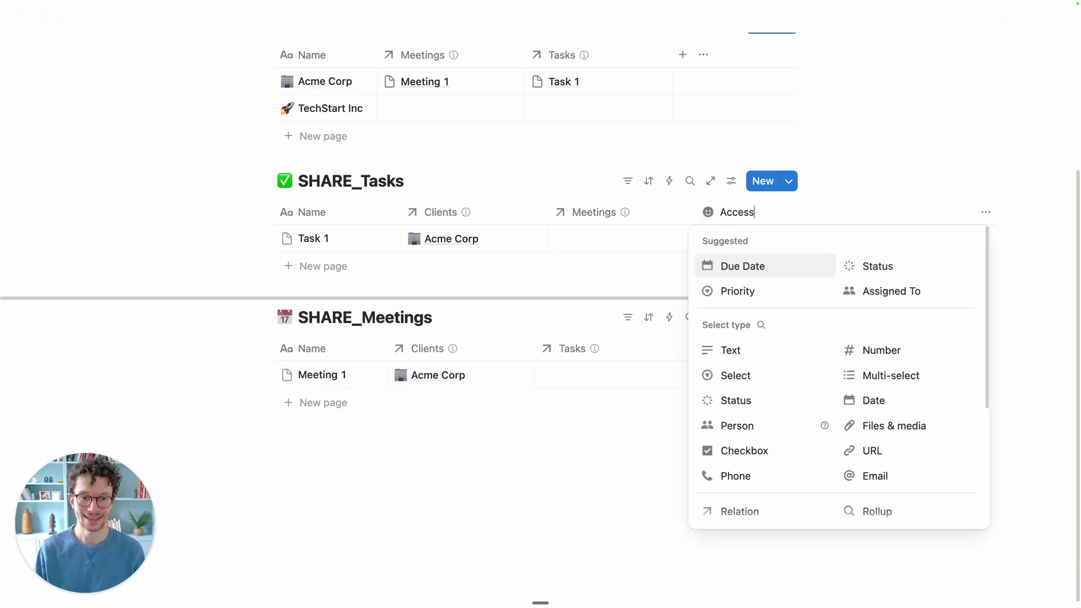
click(751, 425)
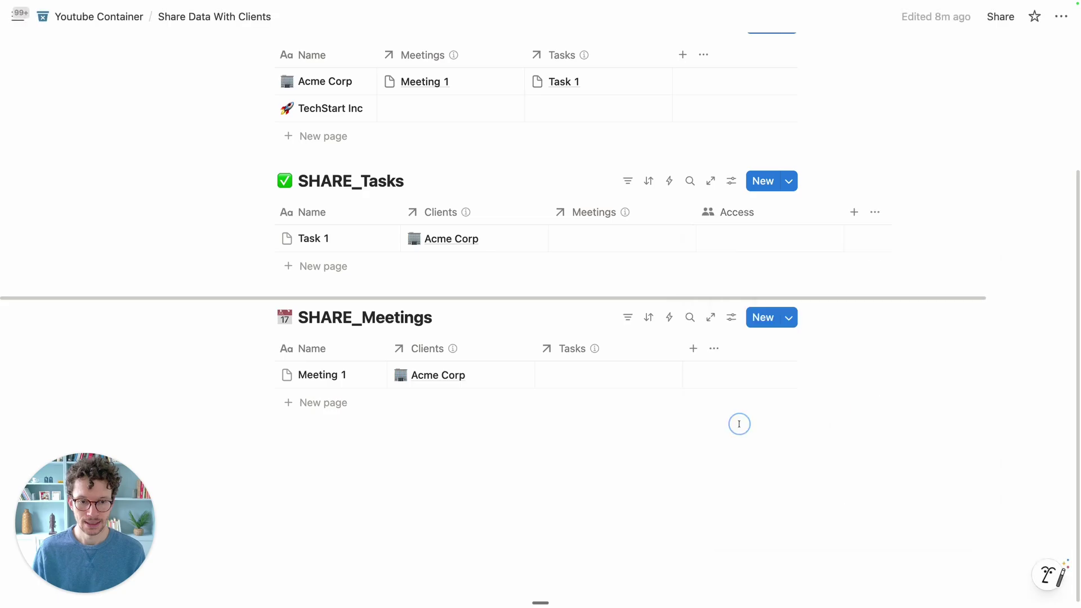
Give SHARE_Meetings its own Access property of type Person.
click(694, 347)
text(Acc)
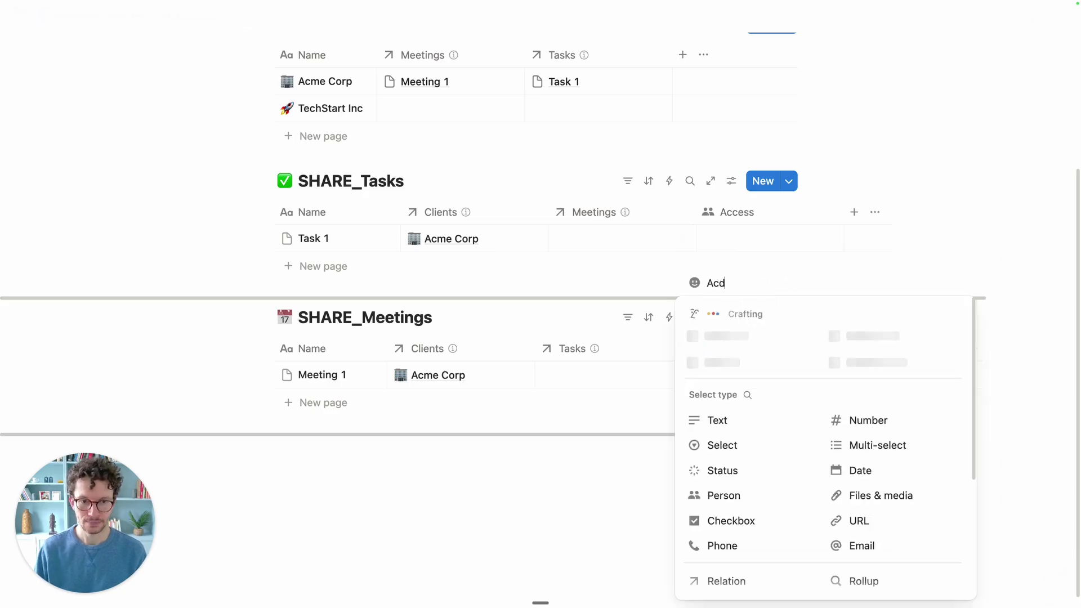
key(BackSpace)
text(cess)
click(741, 495)
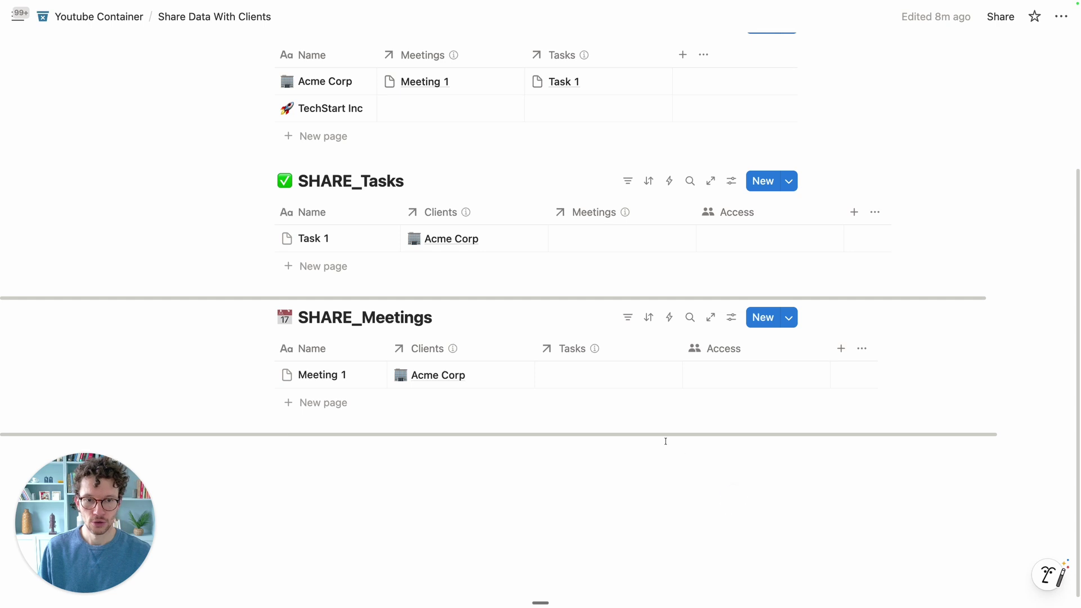
Add a person-type Access column to SHARE_Clients as well.
scroll(672, 277, up, 3)
click(683, 236)
text(A)
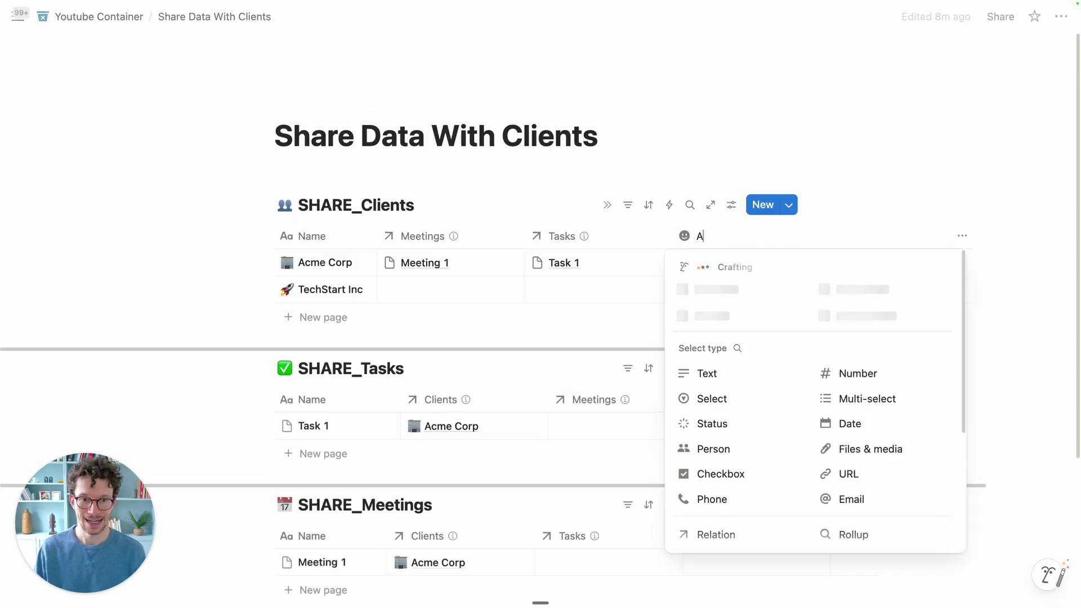
text(ccess)
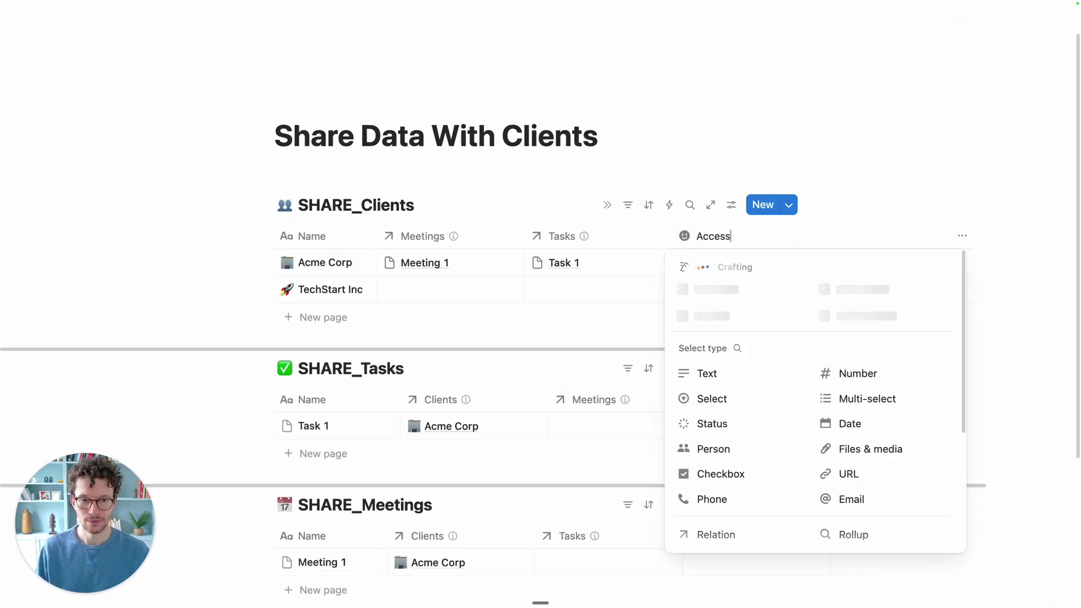
click(700, 448)
scroll(570, 316, down, 2)
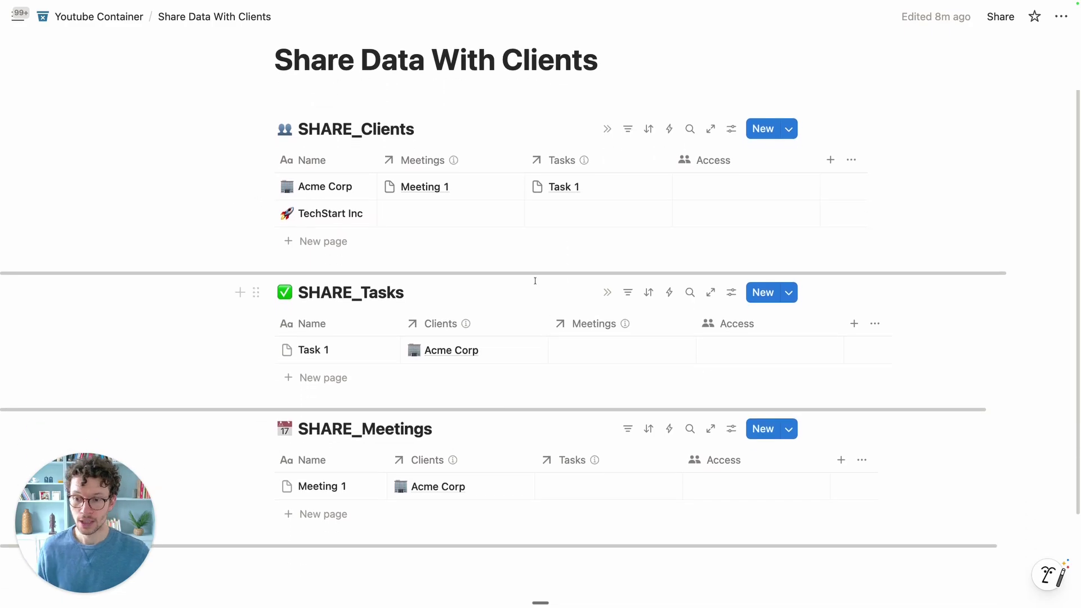
scroll(535, 282, up, 1)
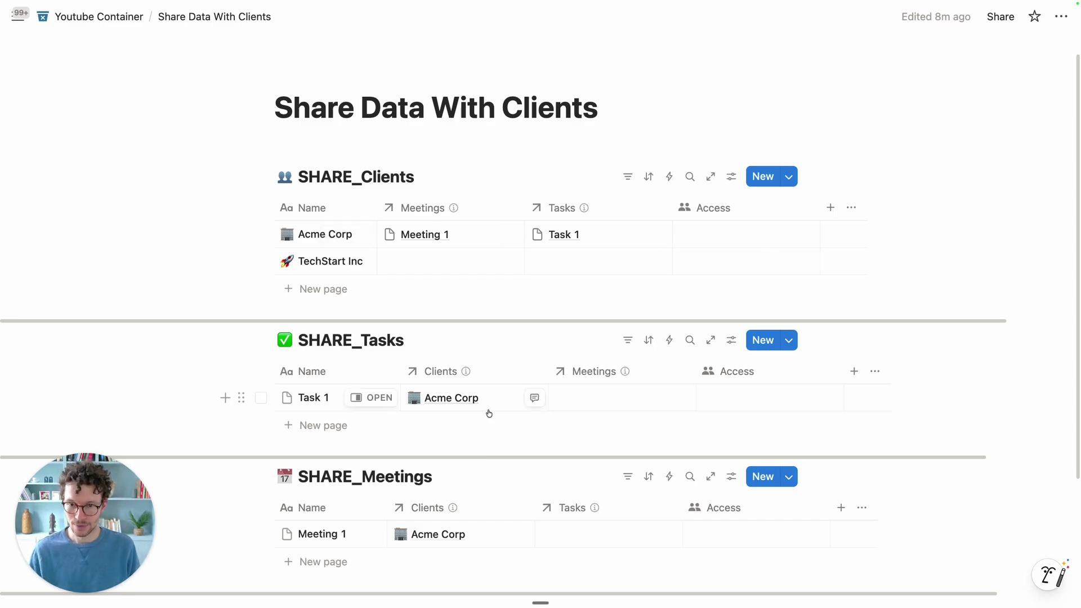
Open SHARE_Tasks as a full page via its View database option.
scroll(490, 412, down, 1)
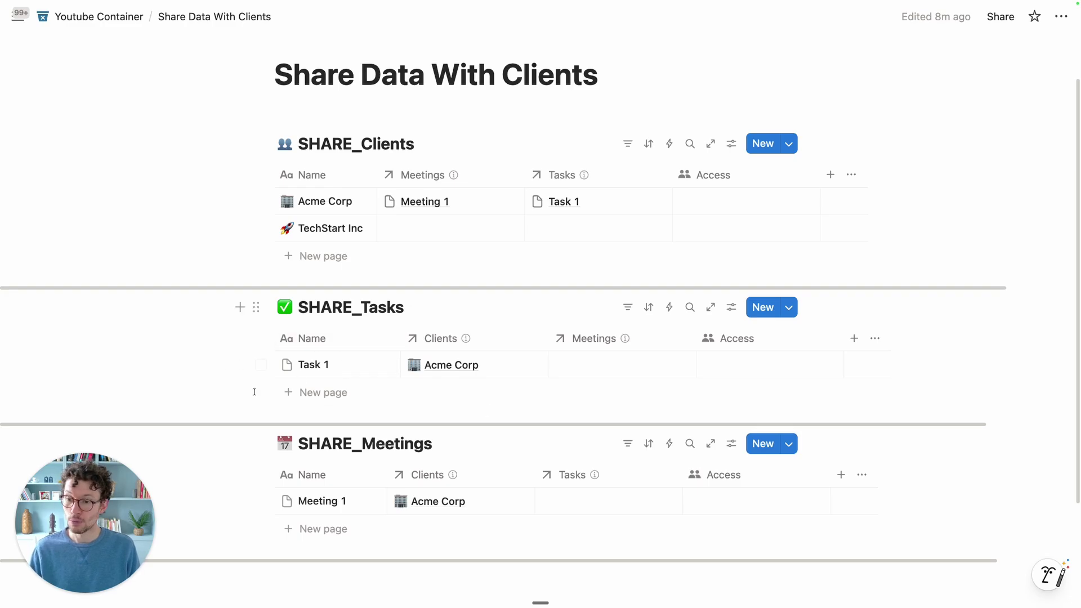
scroll(363, 325, down, 3)
scroll(363, 325, up, 2)
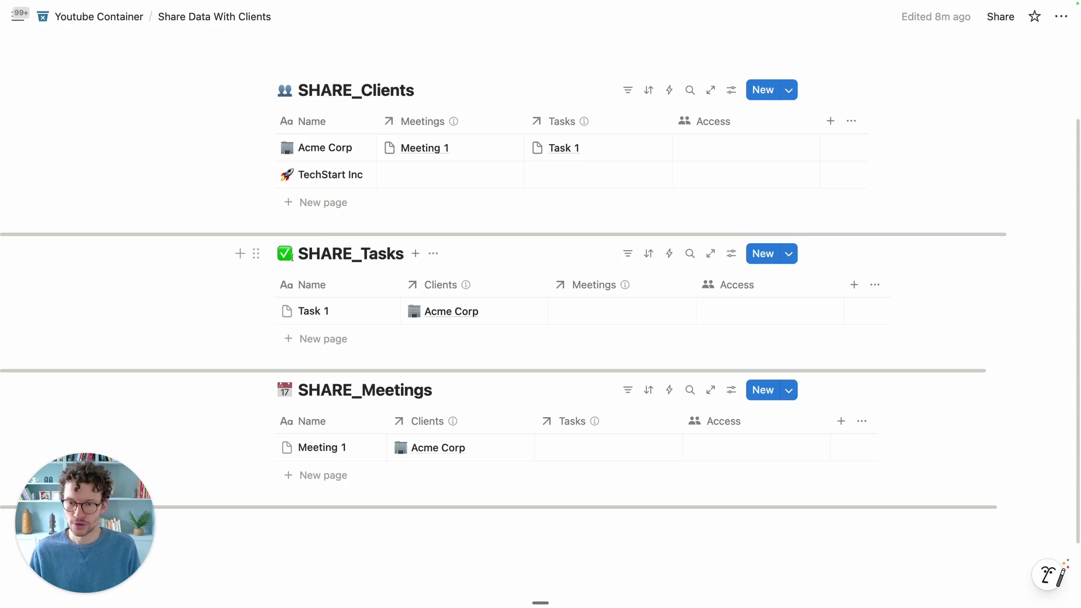
click(433, 254)
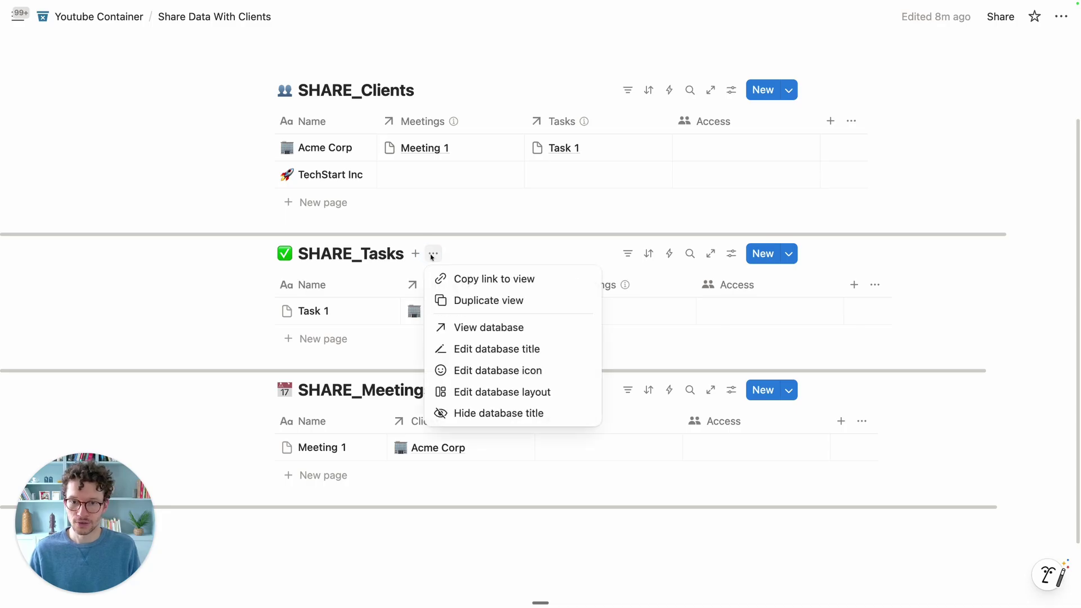
click(471, 327)
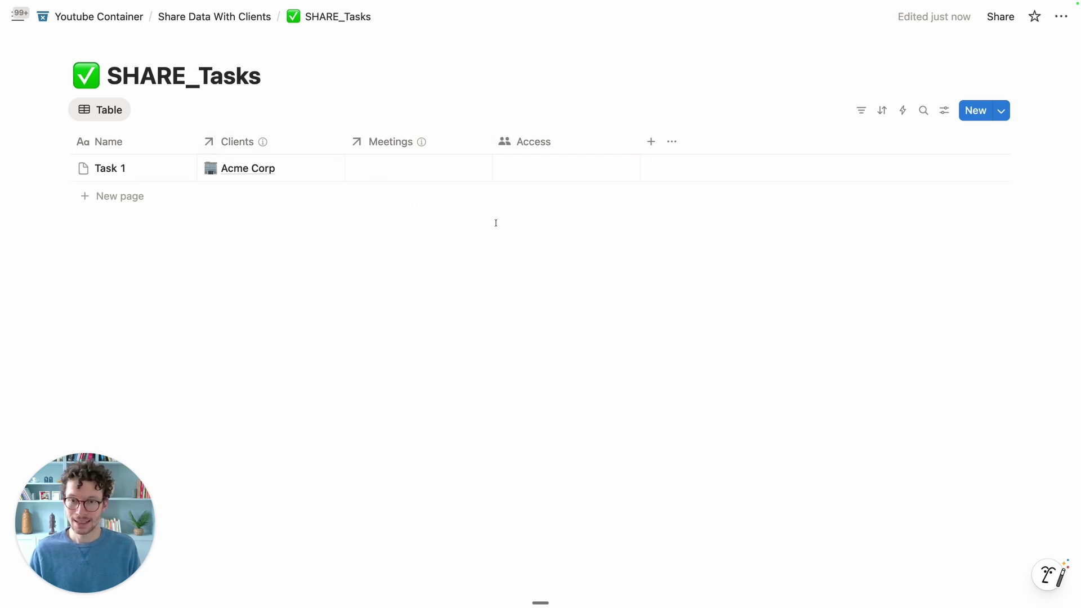
Add a SHARE_Tasks page-level rule granting anyone in Access the Can edit permission.
click(999, 17)
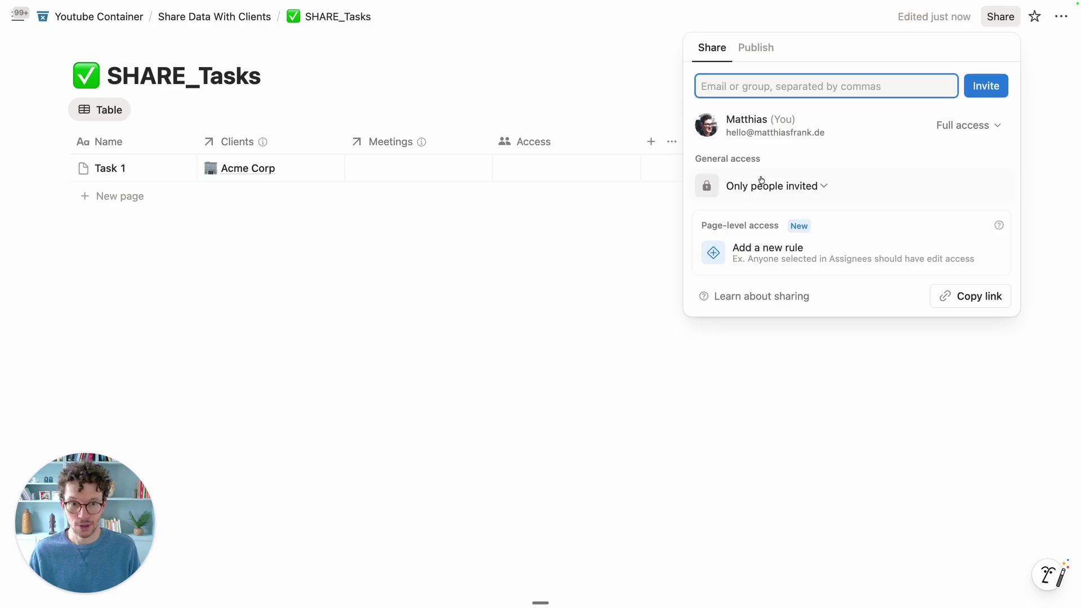
mouse_move(760, 124)
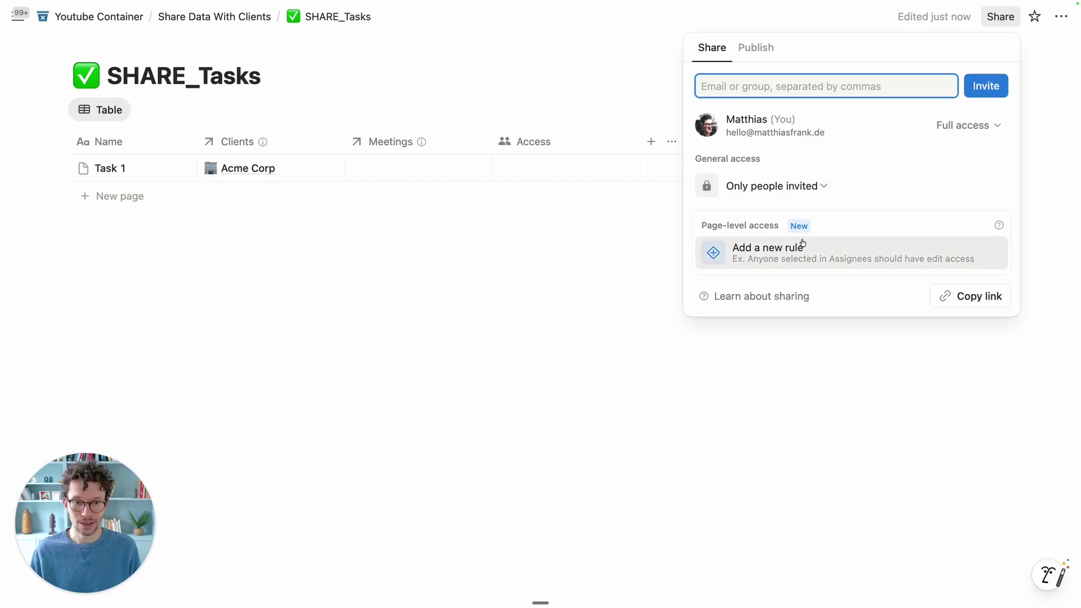
click(764, 253)
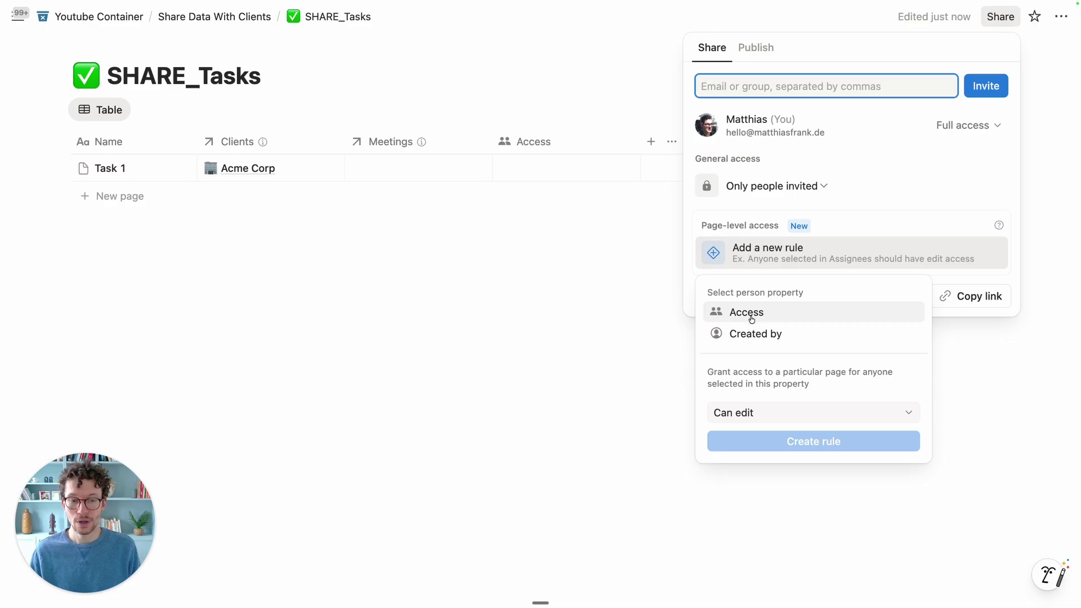
click(751, 317)
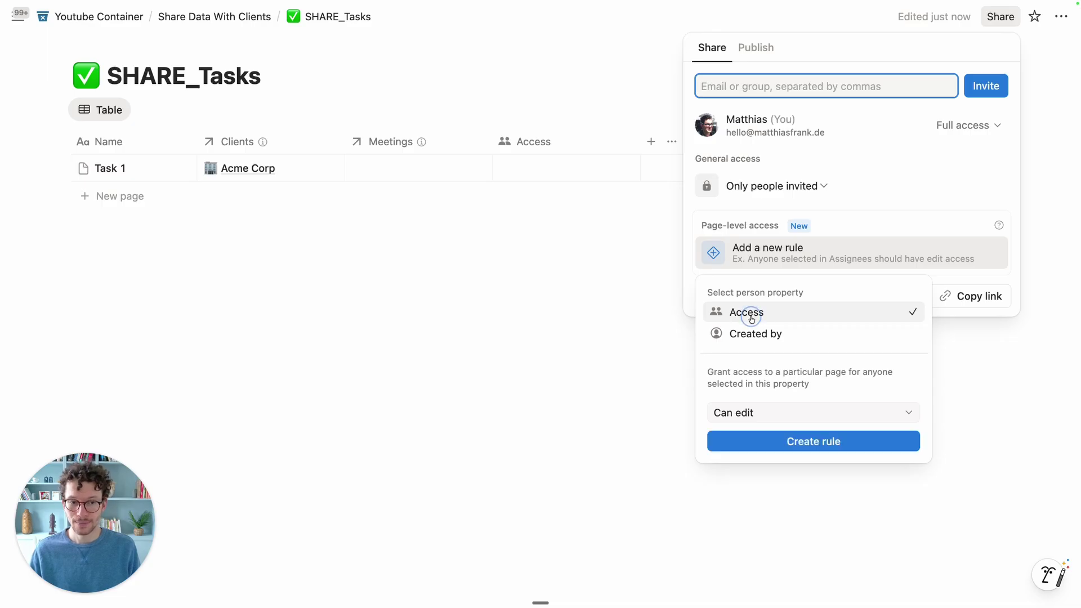
click(752, 414)
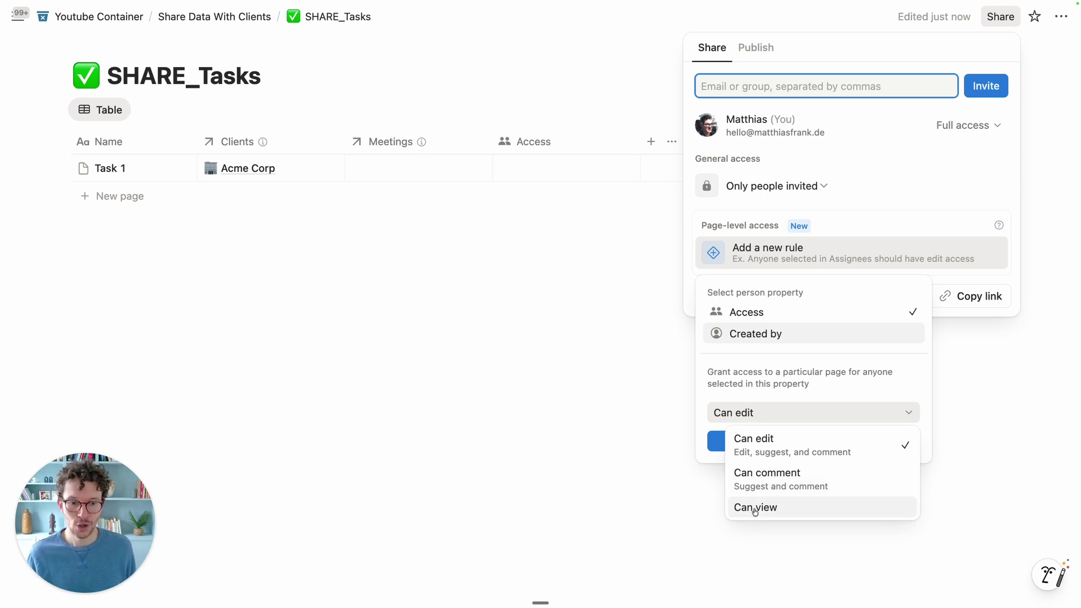
click(780, 383)
click(777, 444)
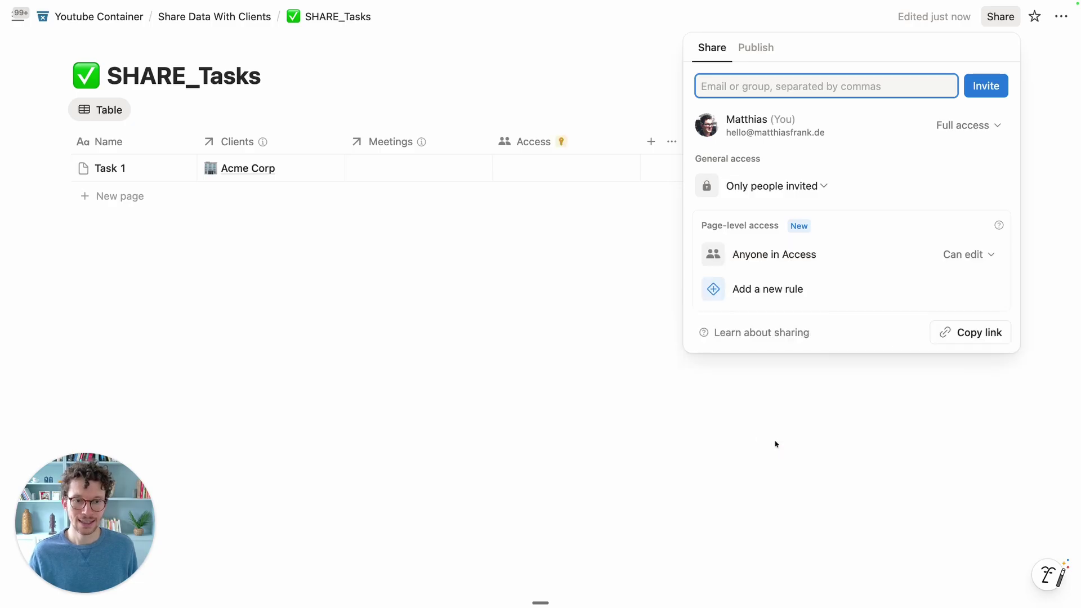
Assign the client user to Task 1's Access cell.
click(615, 332)
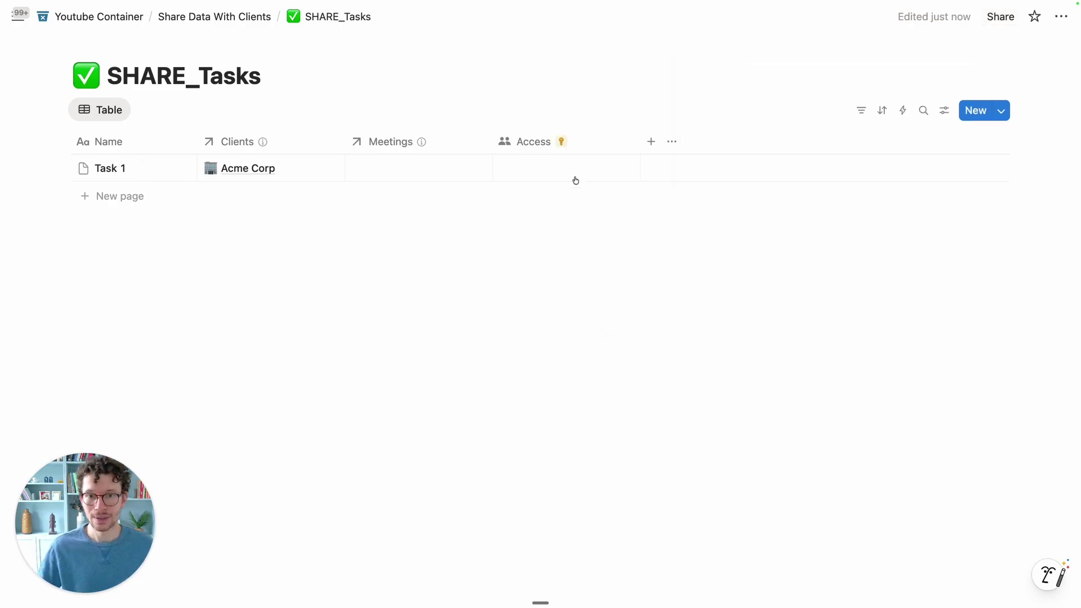
click(576, 181)
click(556, 240)
click(363, 235)
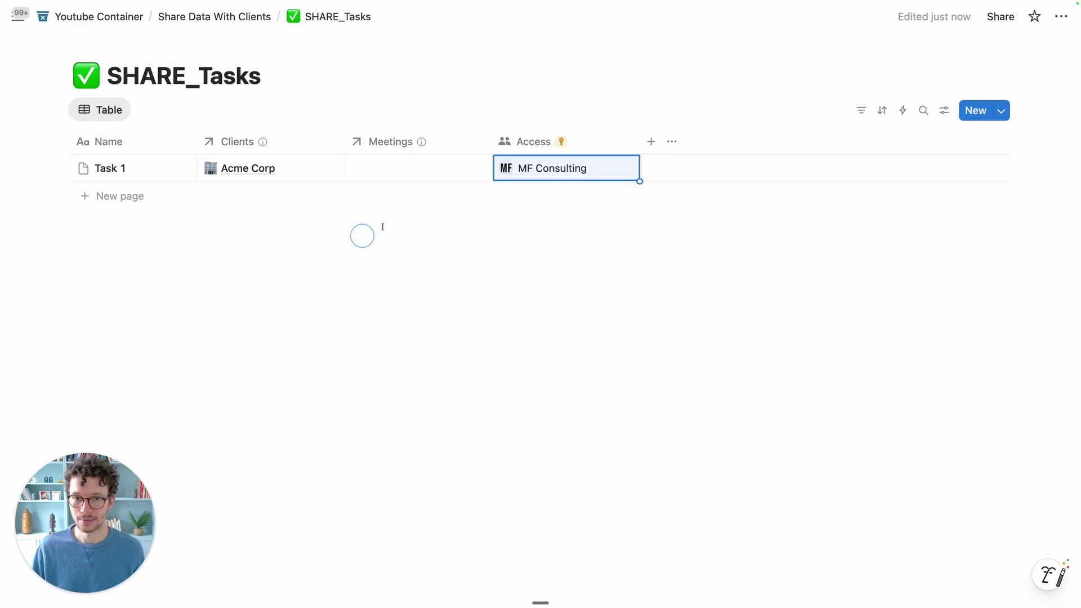
Reload Acme Corp on the client's desktop to see Task 1 under Your Tasks.
key(ctrl+Left)
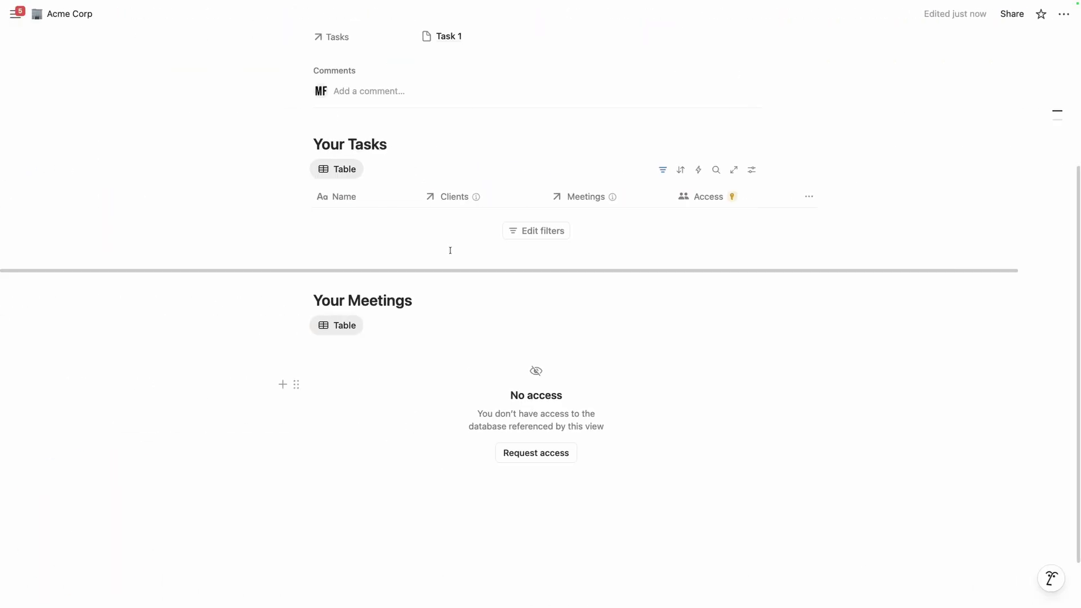
scroll(321, 203, up, 3)
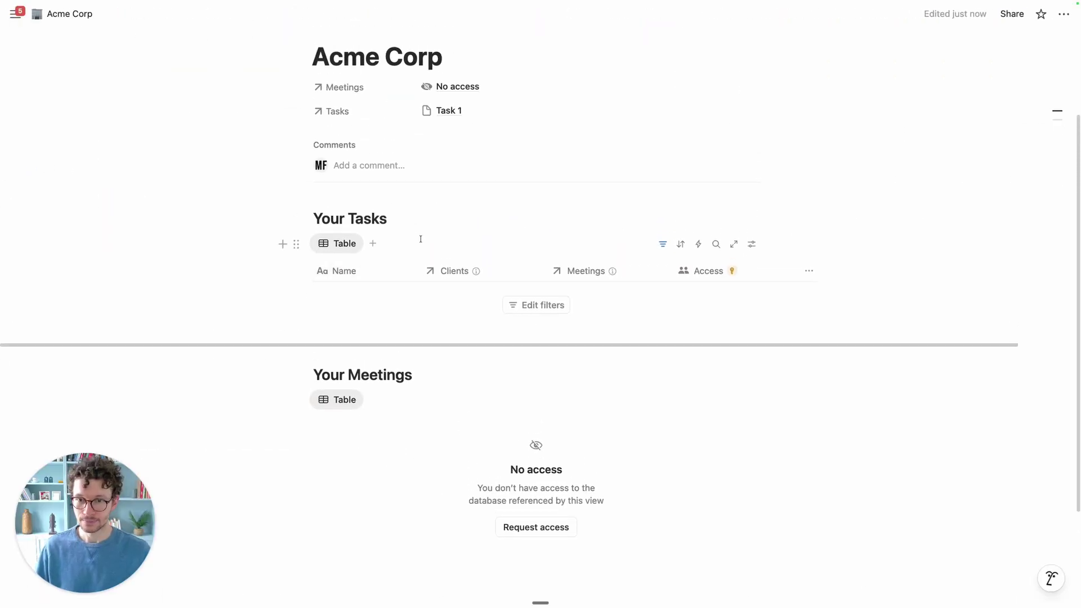
scroll(360, 281, up, 2)
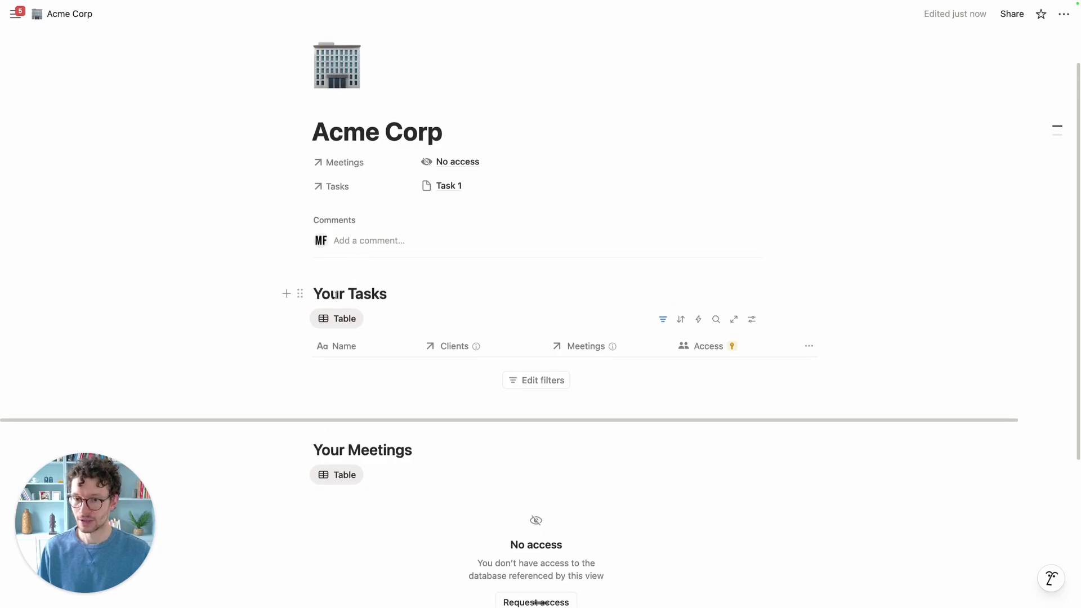
click(337, 294)
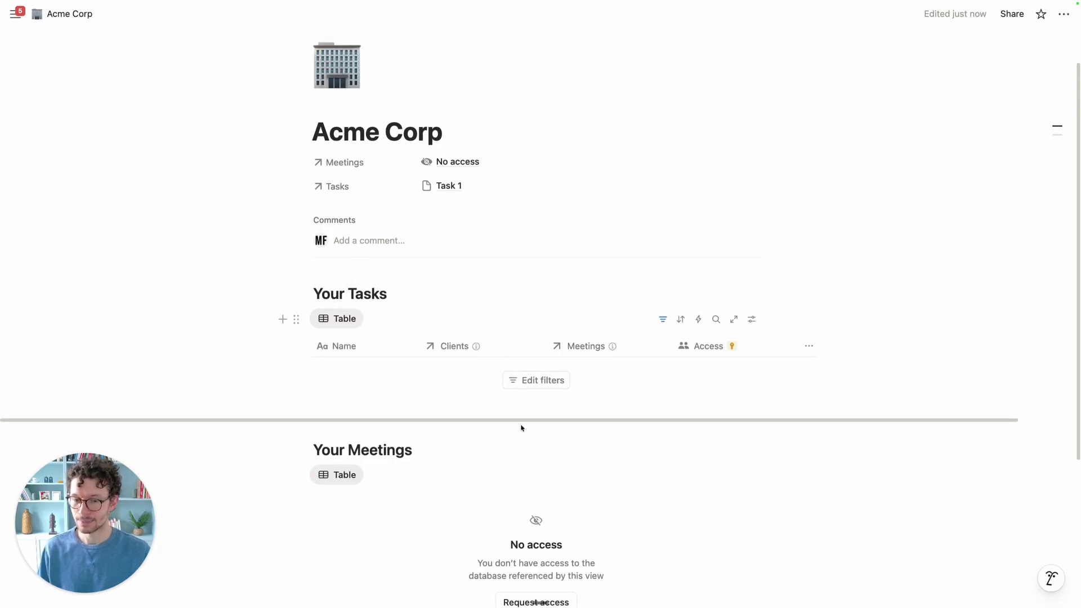
key(super+r)
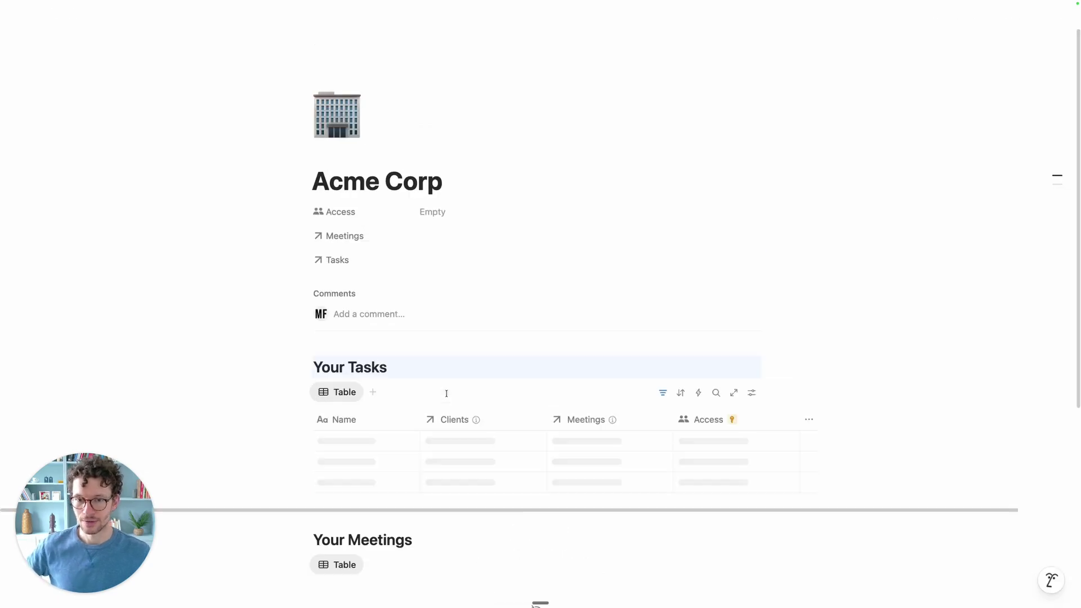
scroll(448, 397, down, 3)
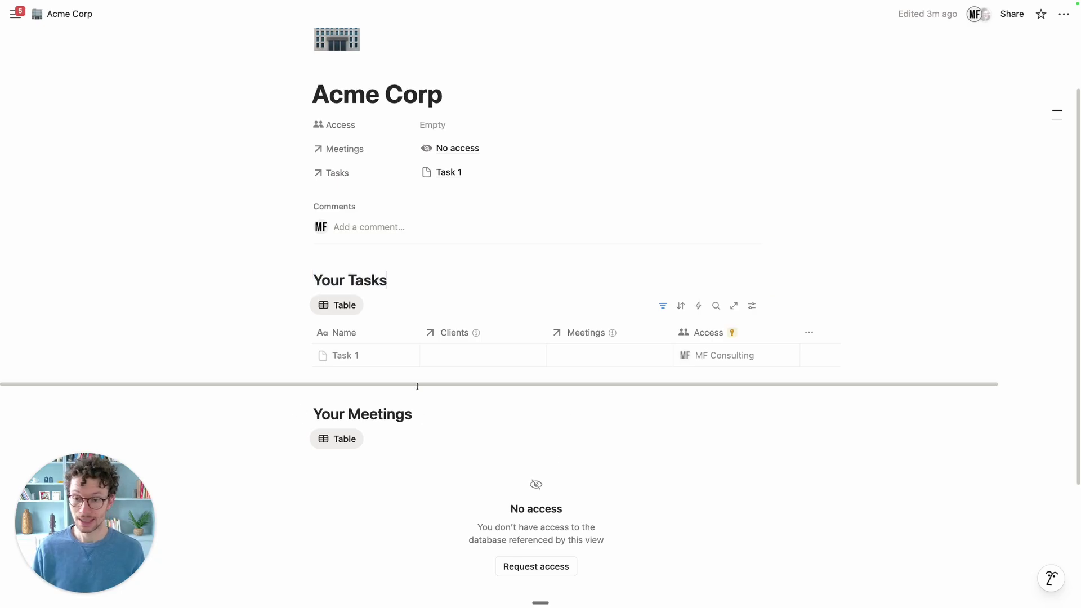
Open Task 1 in side peek and retitle it 'Task 1 - test'.
click(392, 356)
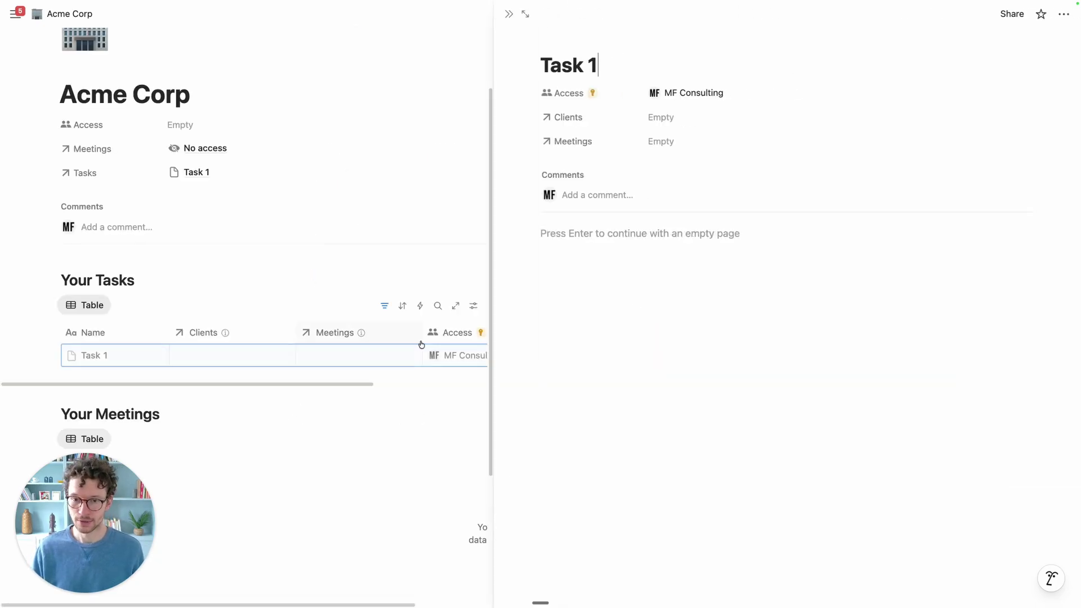
mouse_move(574, 91)
text(-2)
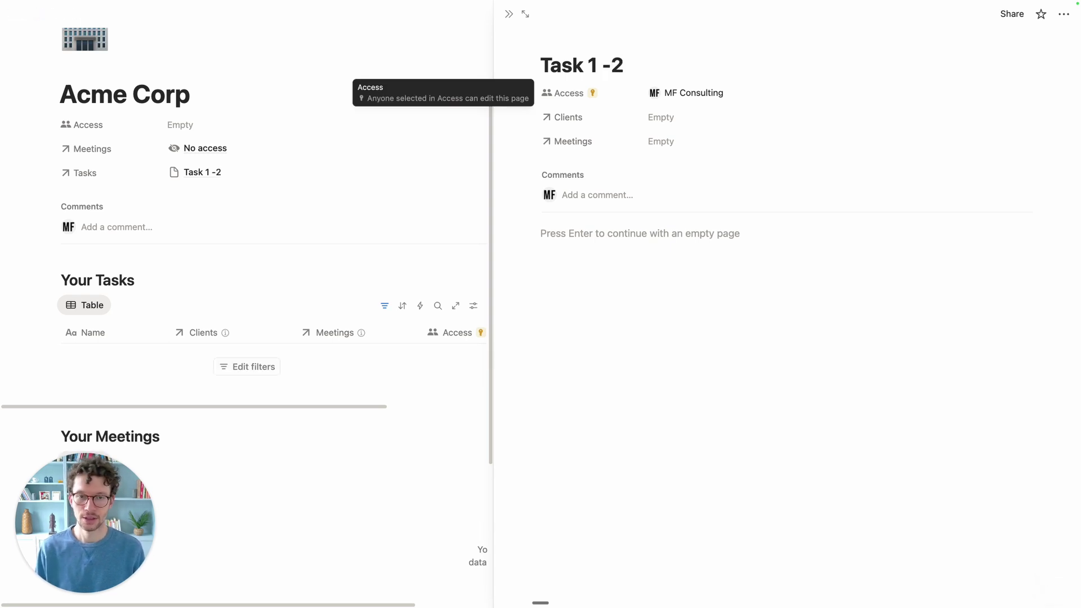
key(BackSpace)
text(test)
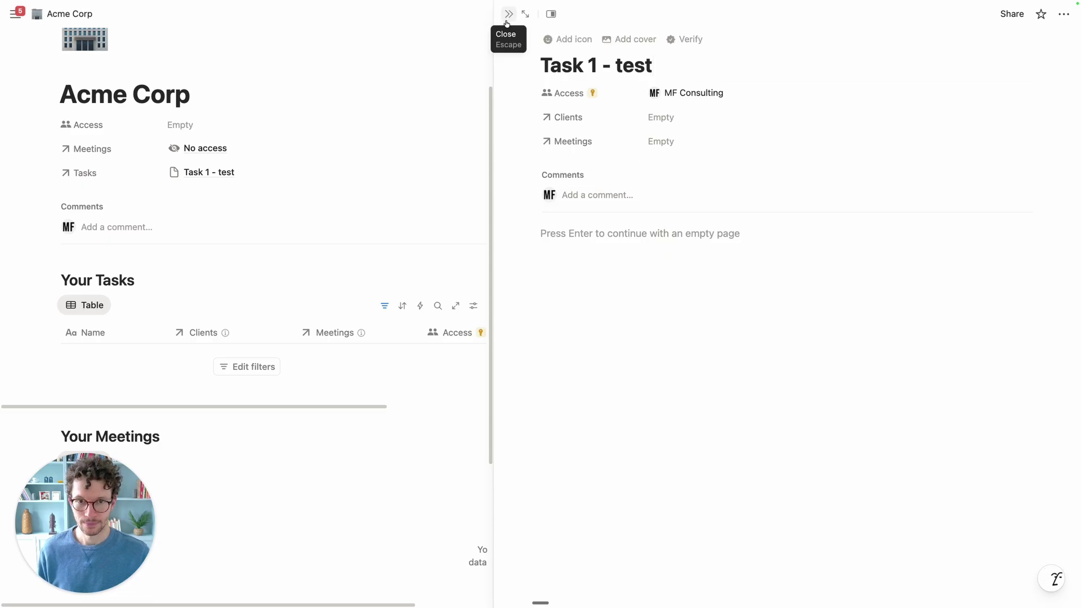
Check Task 1's related meetings, dismiss the no-access notice, and close the side peek.
click(669, 144)
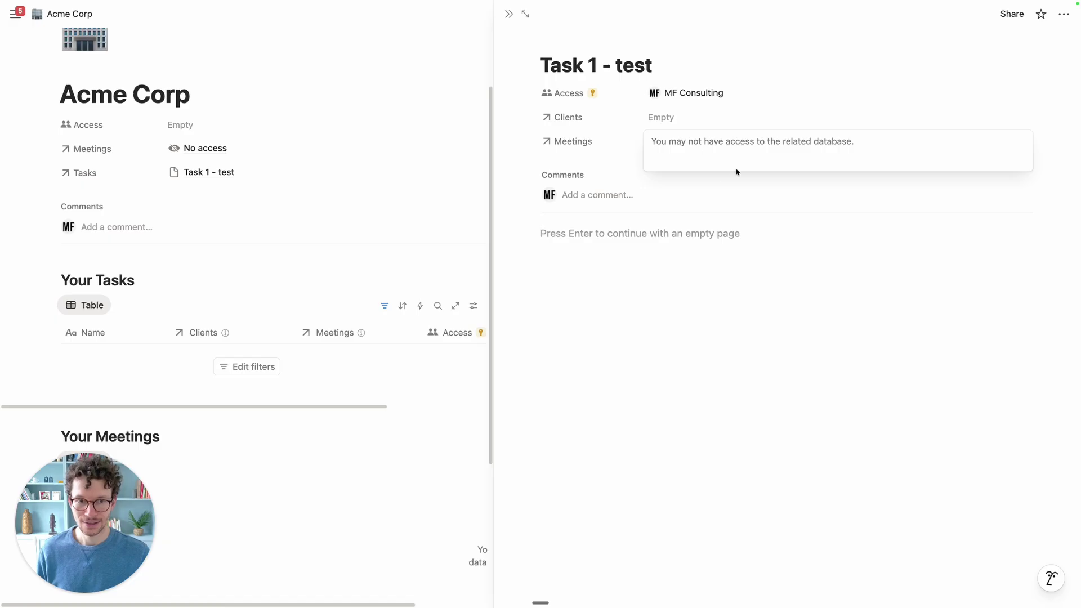
click(657, 205)
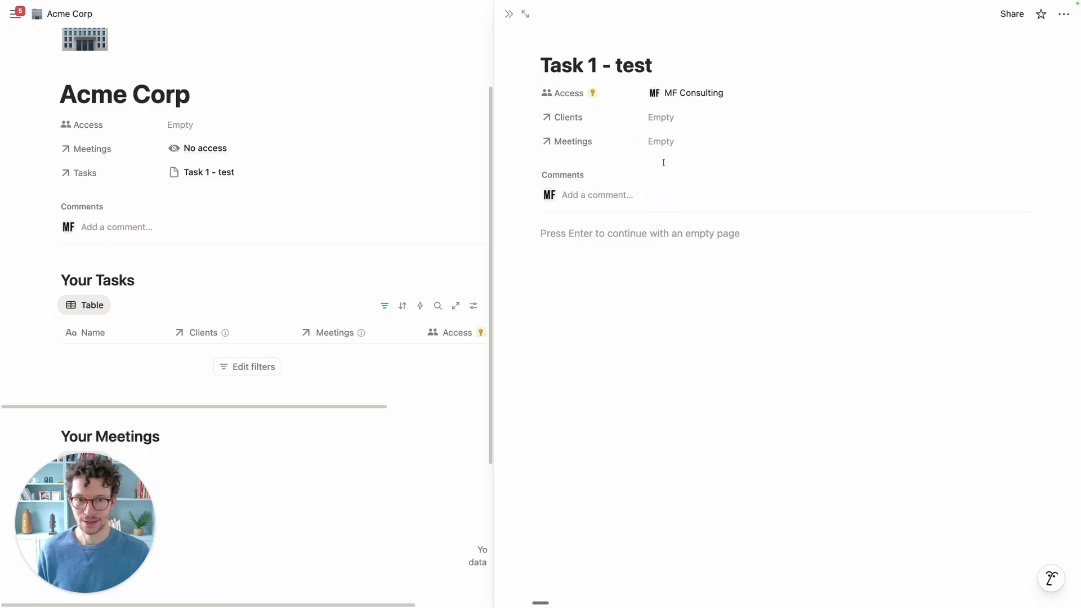
click(509, 14)
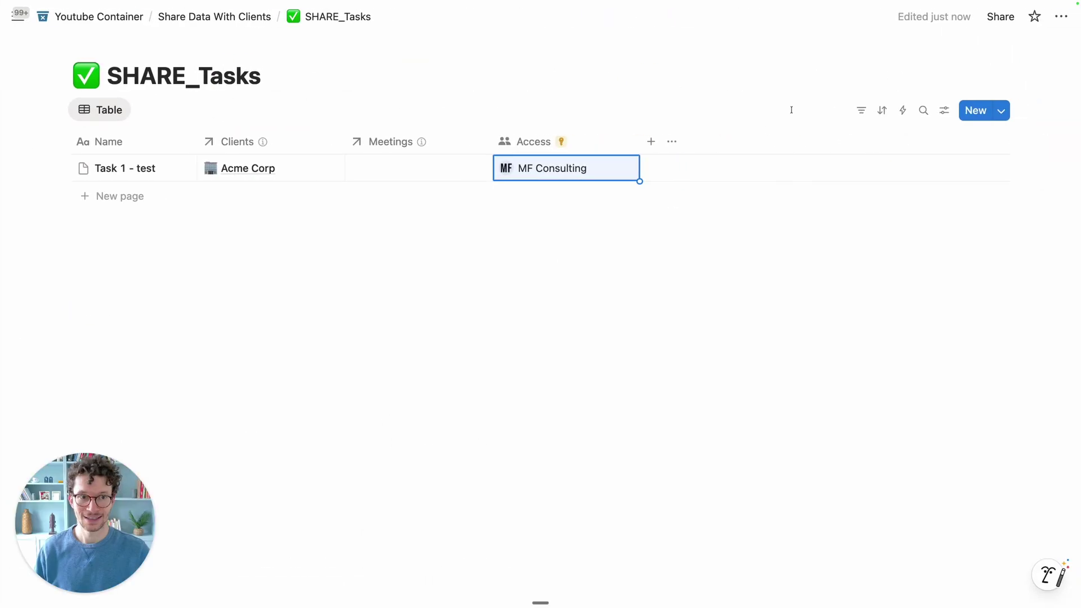
Reopen the sharing settings and check Meeting 1's Access value.
click(1005, 26)
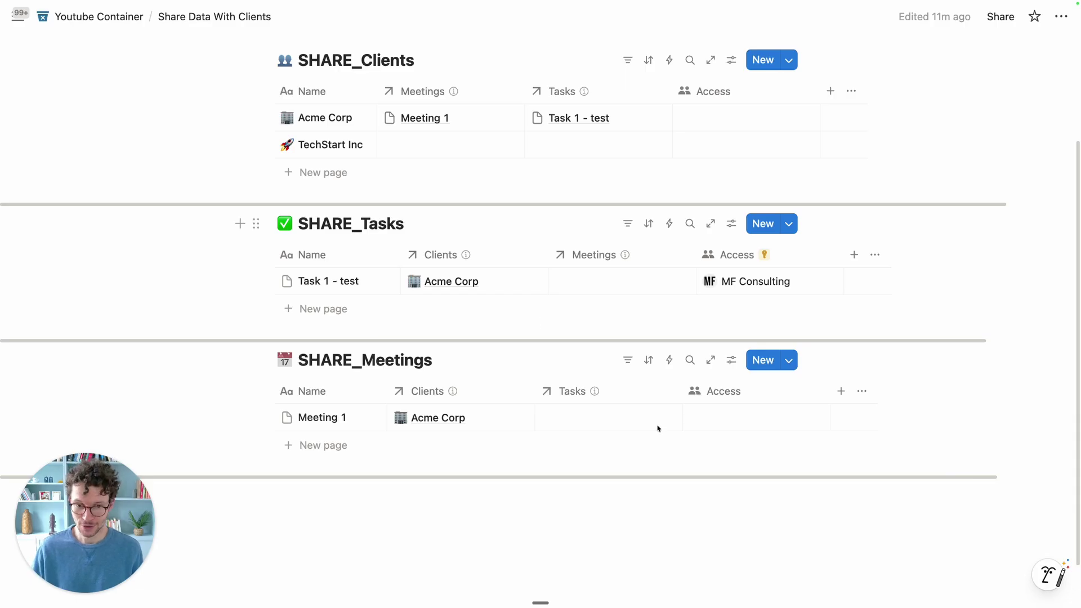
click(729, 411)
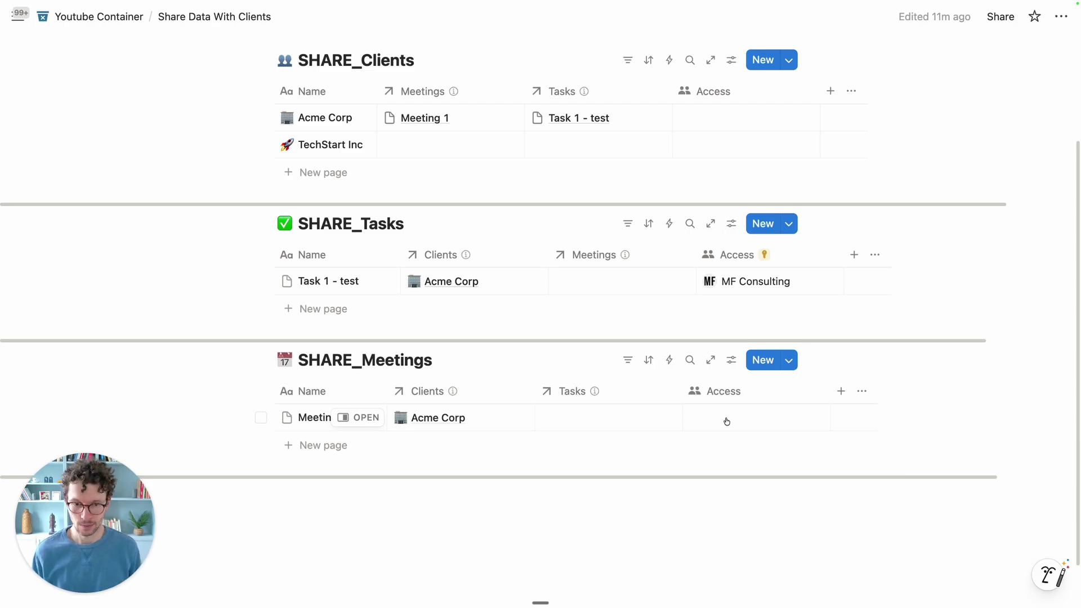
scroll(727, 421, up, 3)
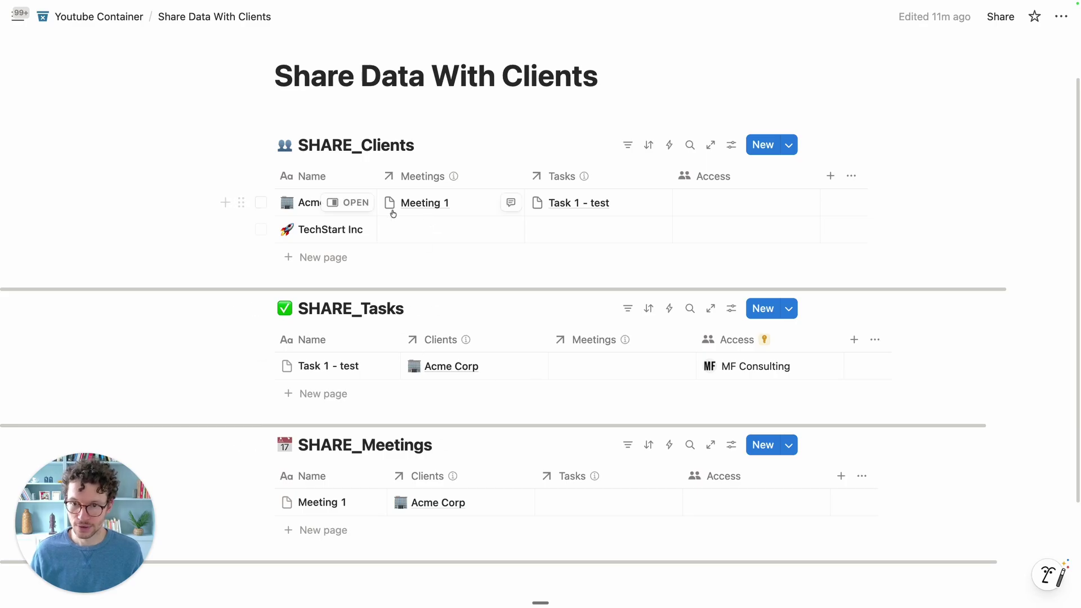
scroll(499, 344, down, 1)
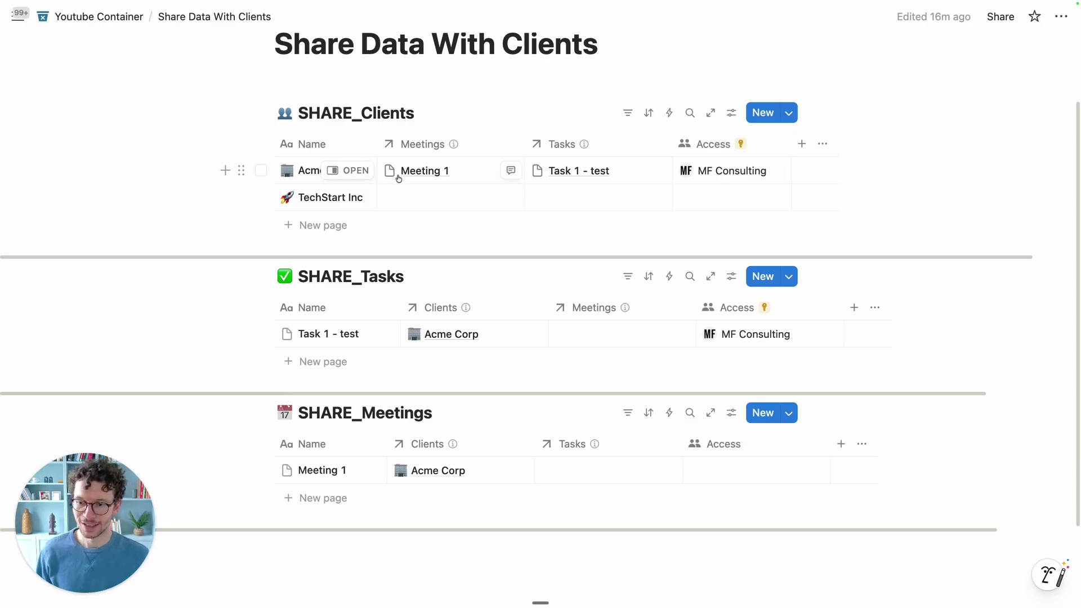
Review Acme Corp's page access in side peek, close it, and scroll to SHARE_Tasks.
click(352, 171)
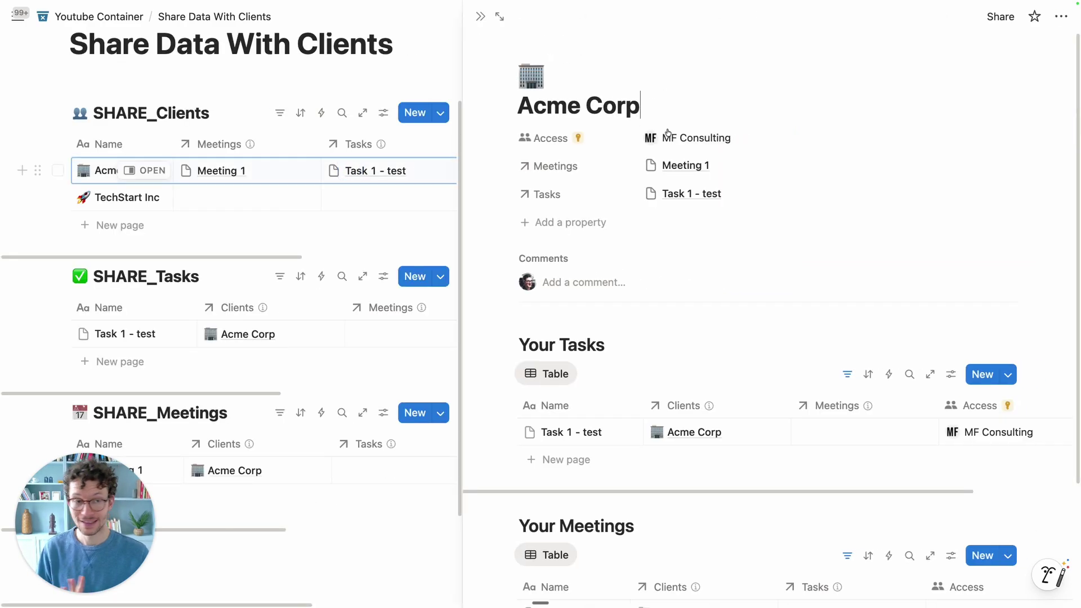
click(1001, 17)
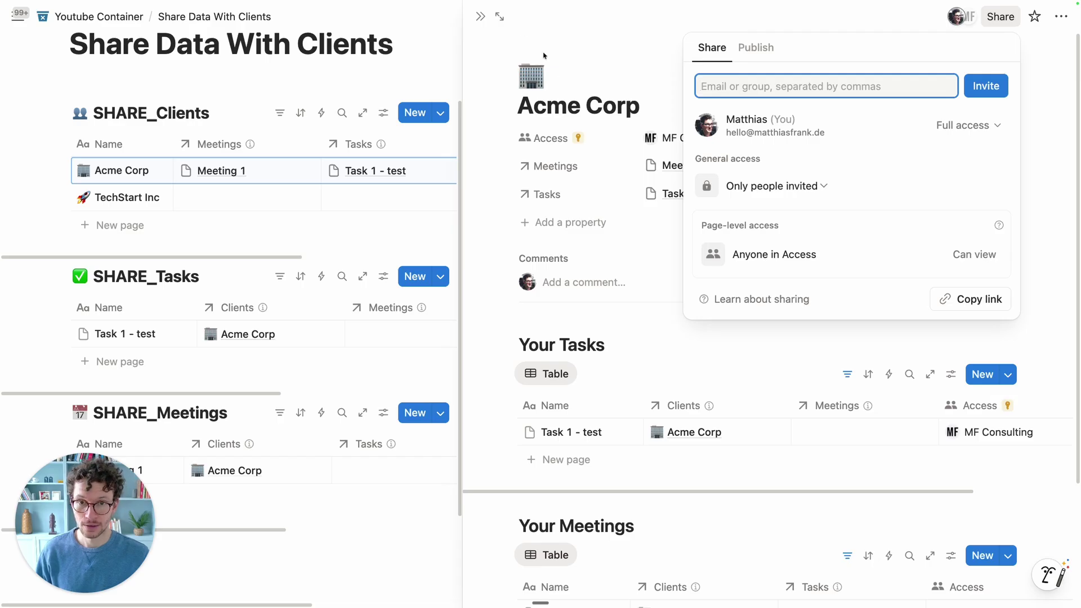
click(480, 19)
click(480, 17)
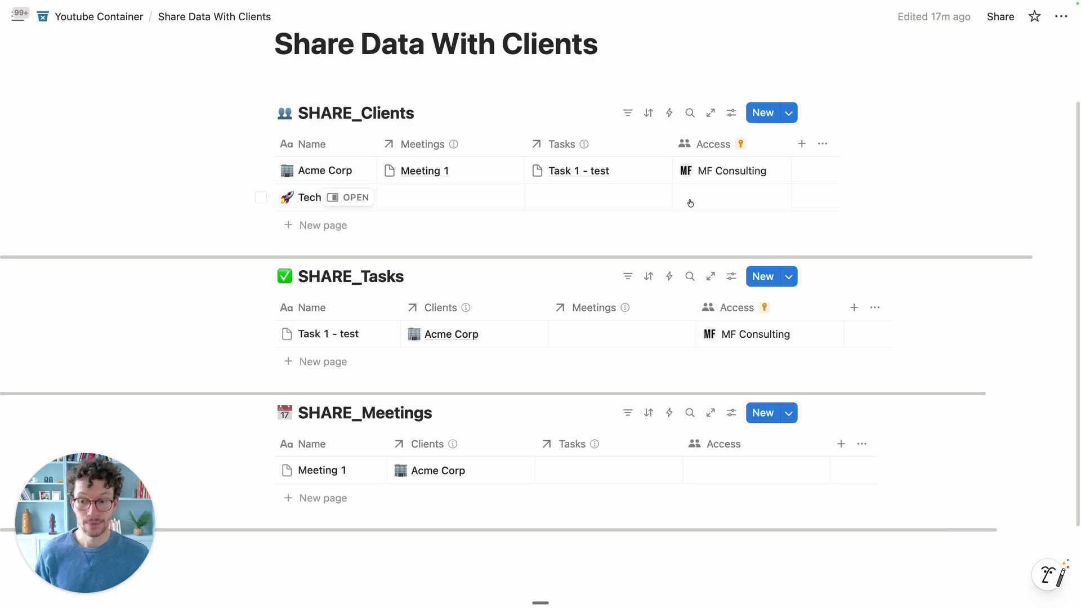
scroll(445, 287, down, 2)
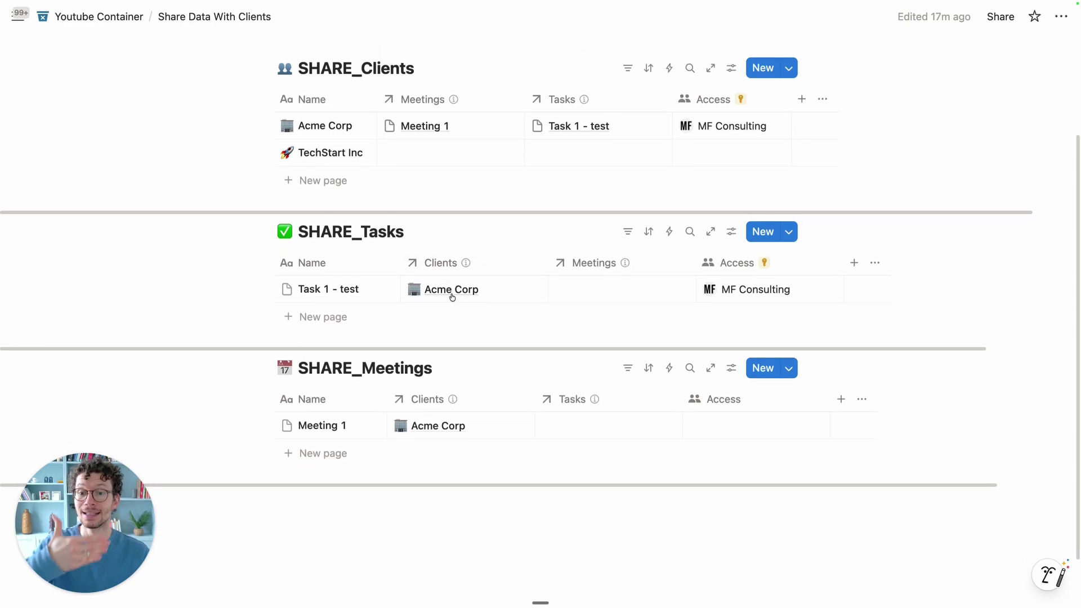
scroll(452, 297, down, 2)
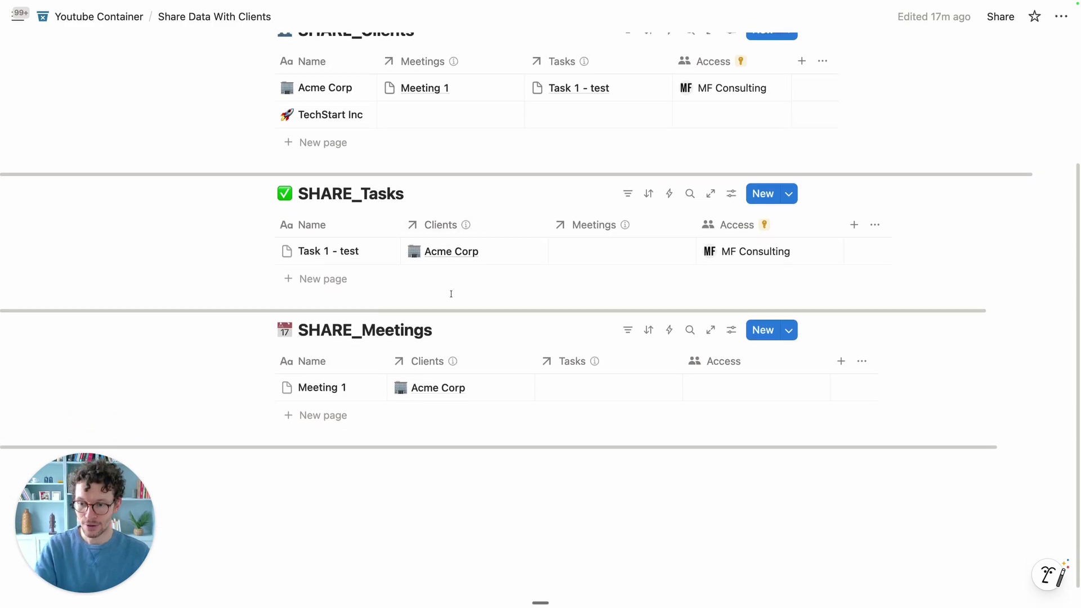
Create the SHARE_Tasks automation 'Set Access For Clients' with a 'Clients is edited' trigger.
click(671, 194)
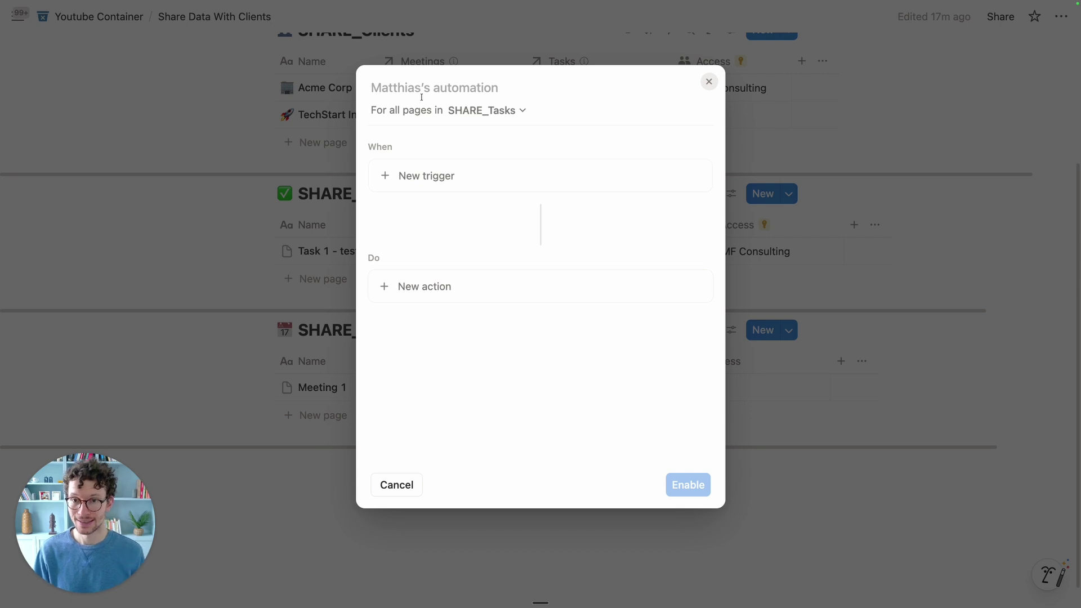
text(Share)
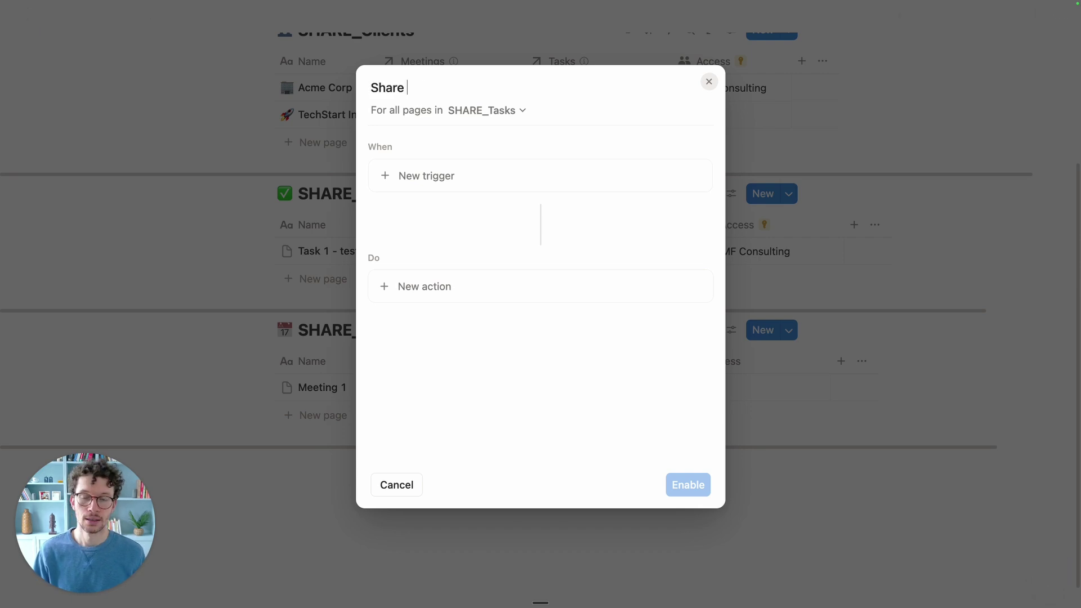
key(super+a)
text(Set Access)
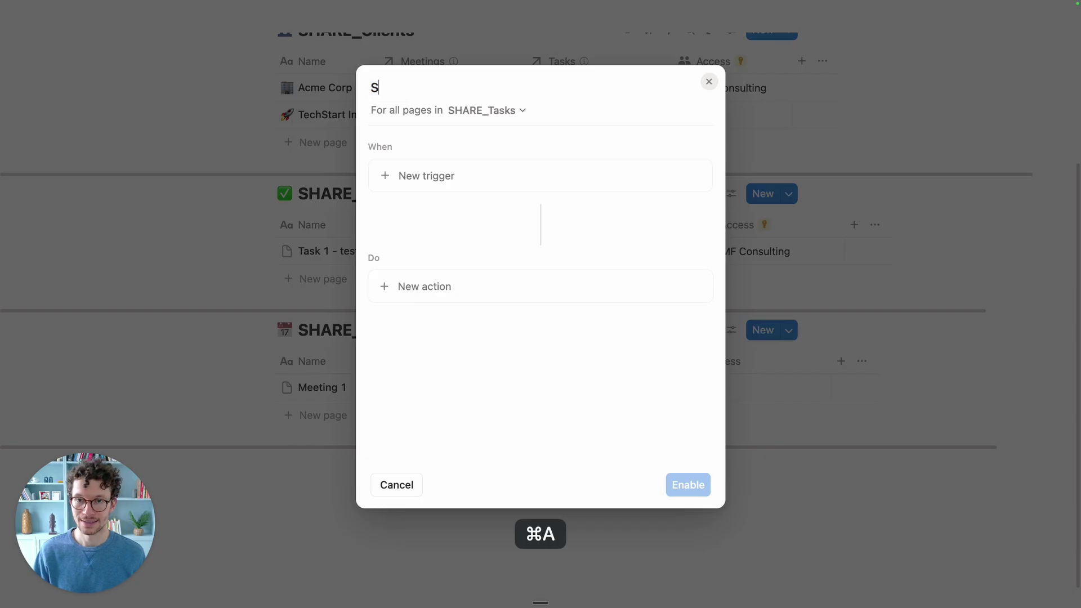
text( For Clients)
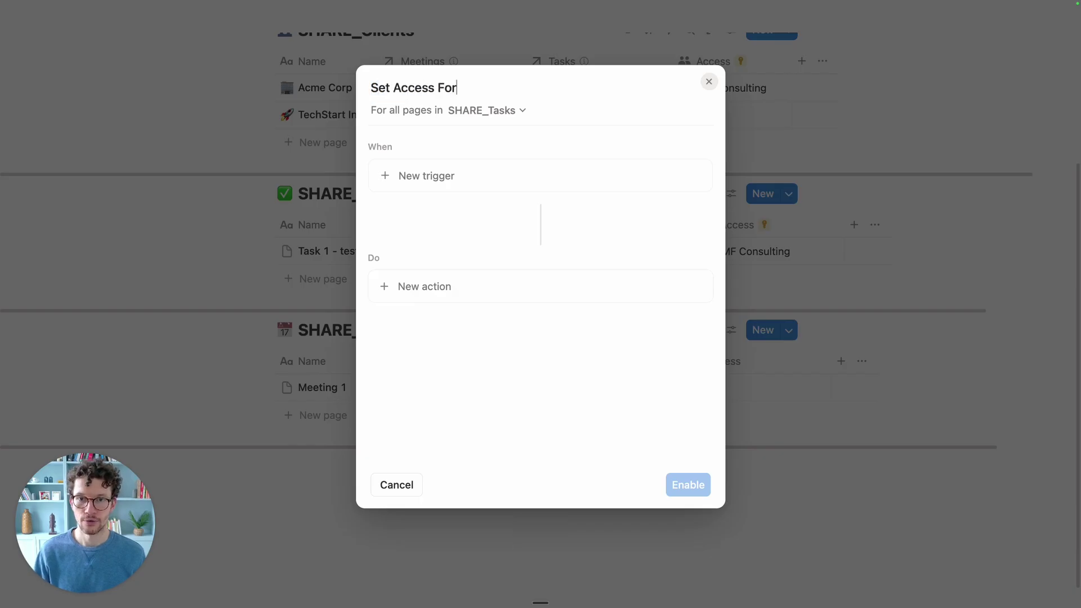
click(408, 174)
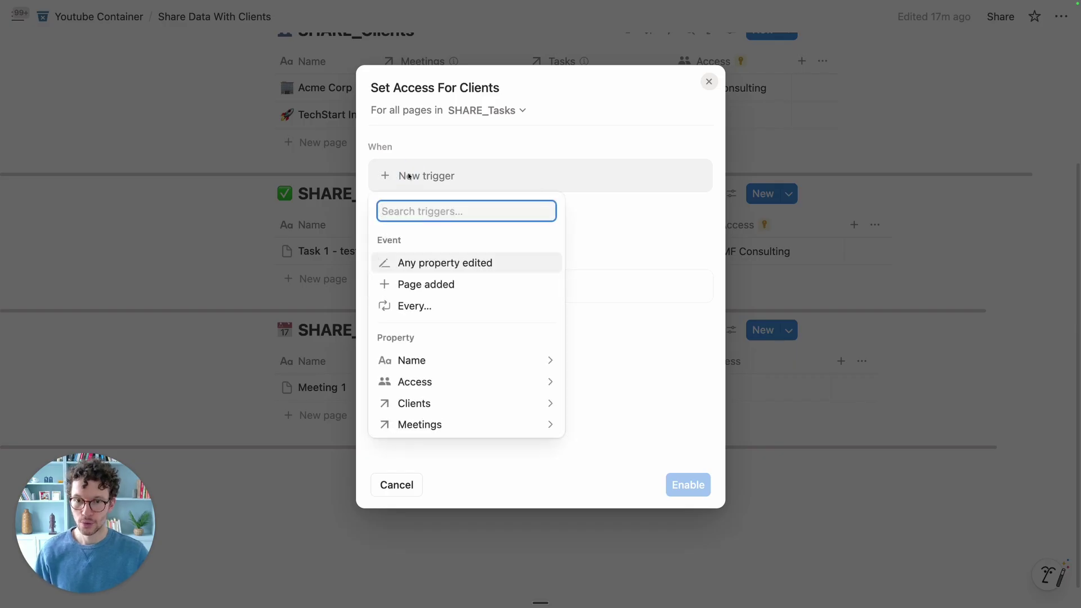
click(422, 404)
click(449, 205)
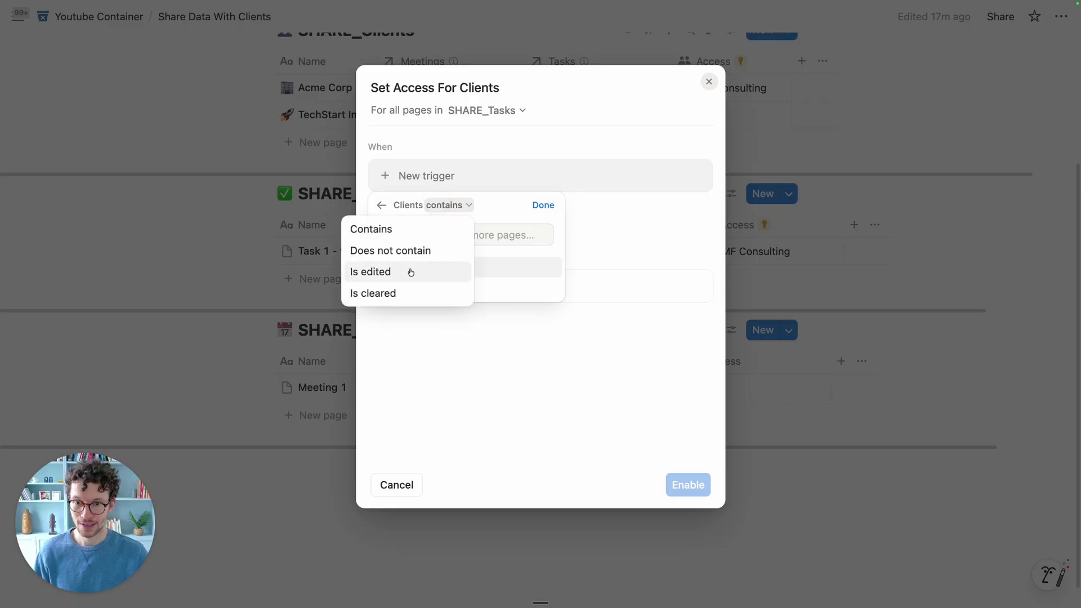
click(410, 273)
click(543, 205)
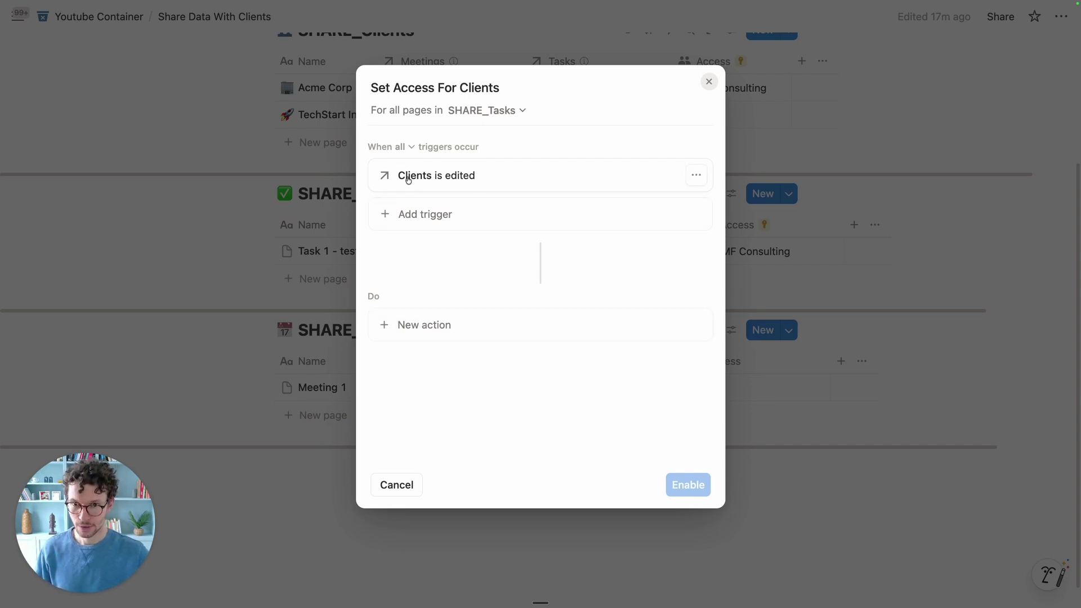
Add an action that edits the task's Access property using a custom formula.
click(409, 325)
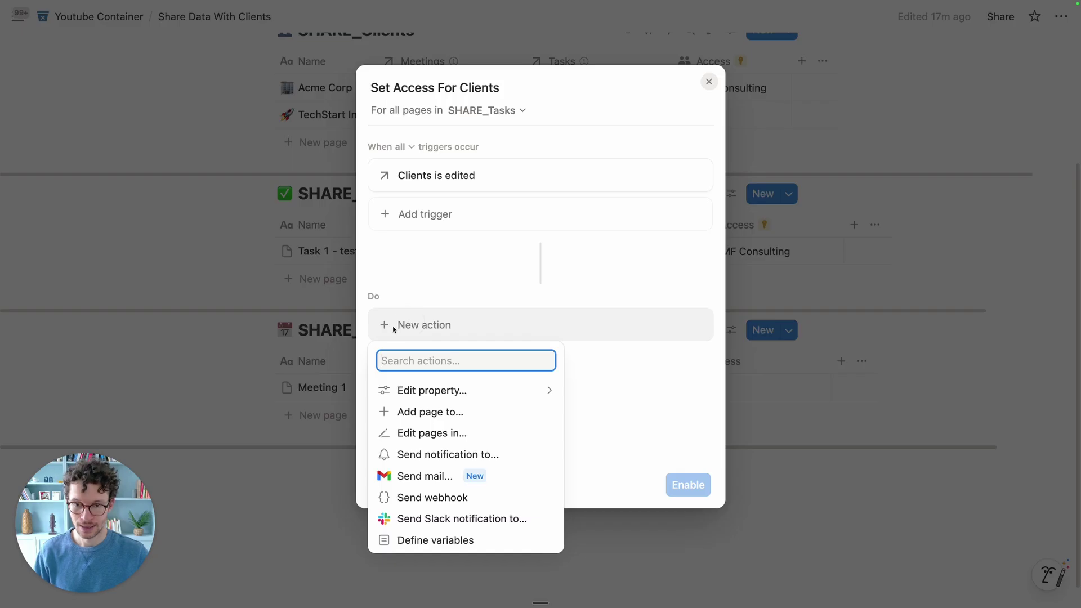
click(417, 388)
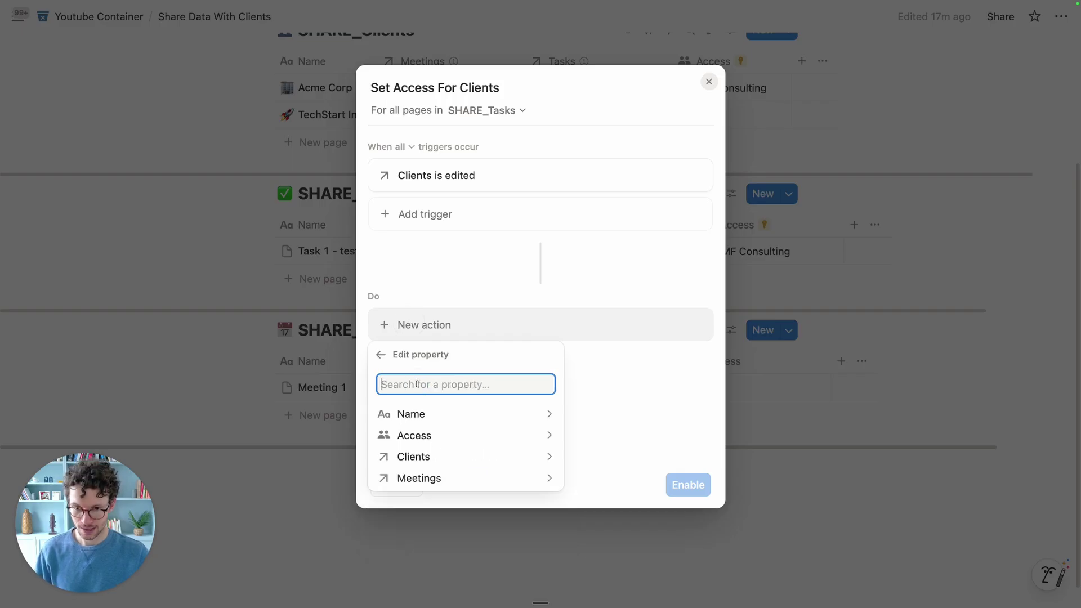
click(405, 445)
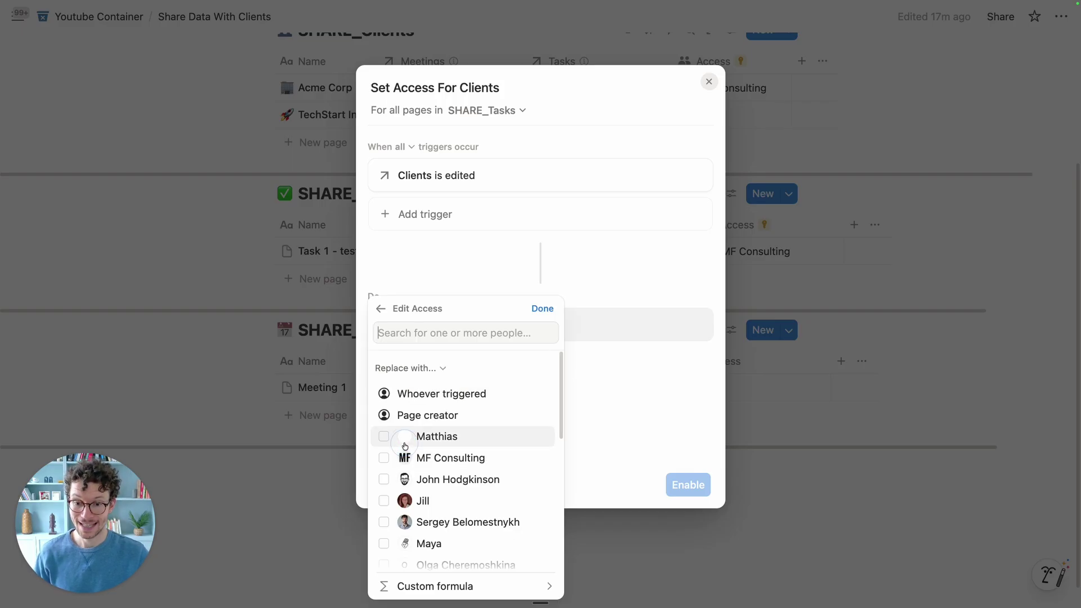
click(409, 588)
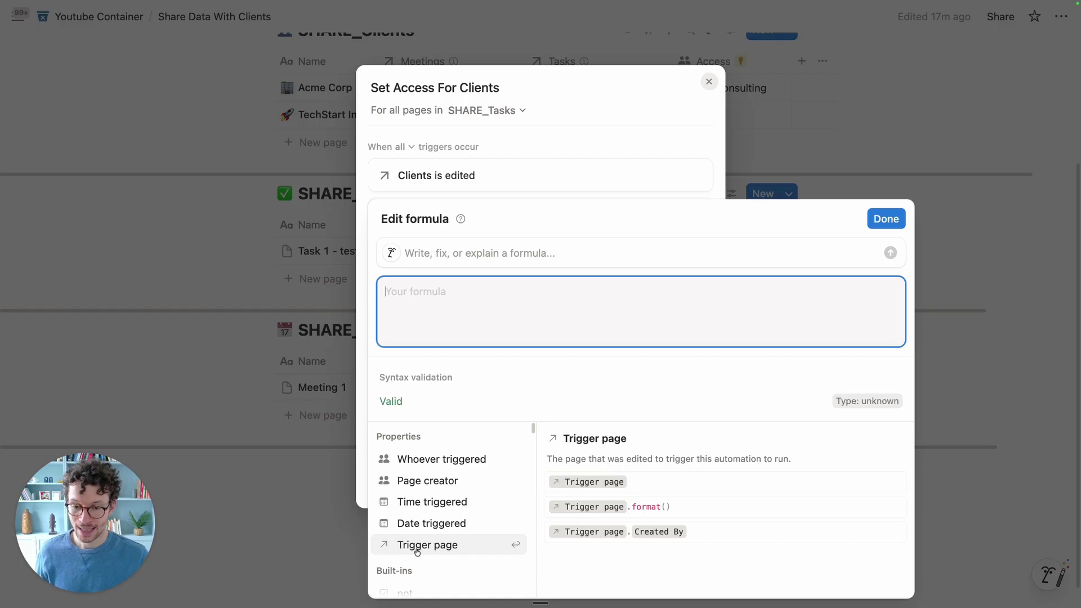
Set Access to the formula Trigger page.Clients.first().Access and save it.
click(417, 550)
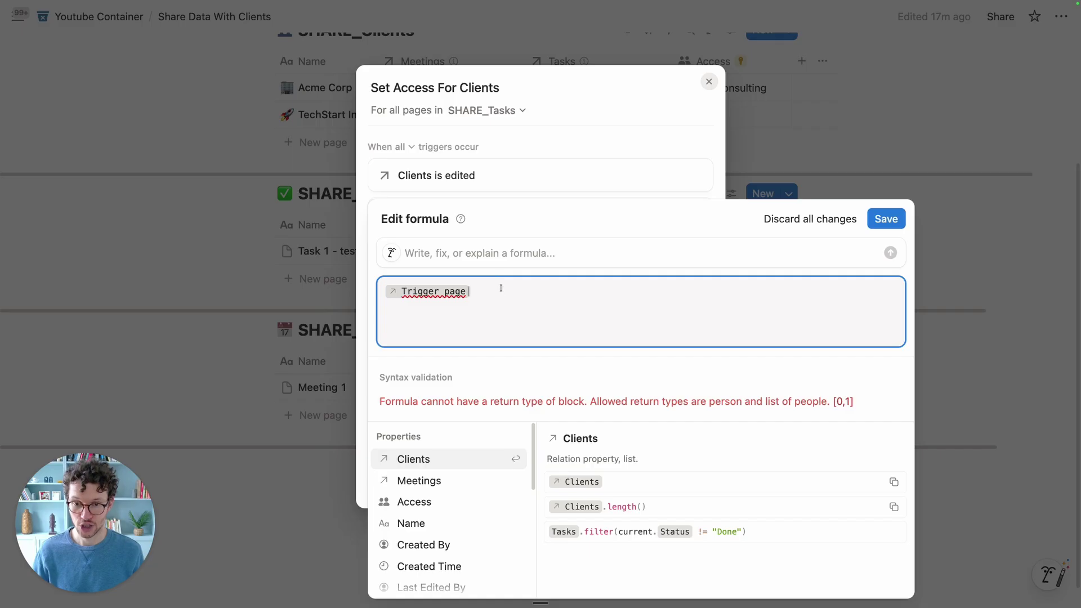
text(.)
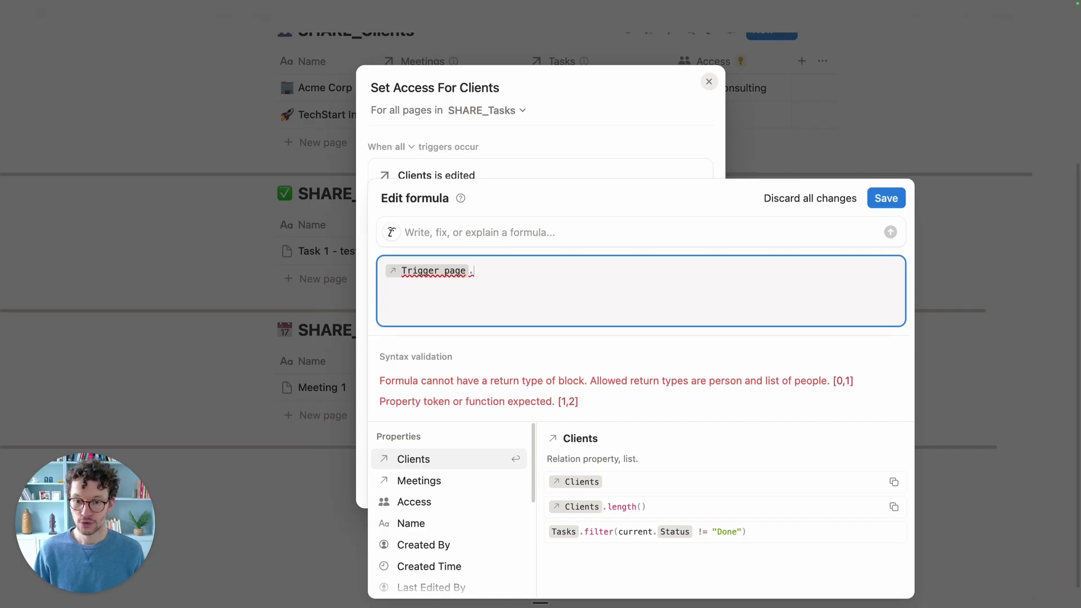
click(425, 458)
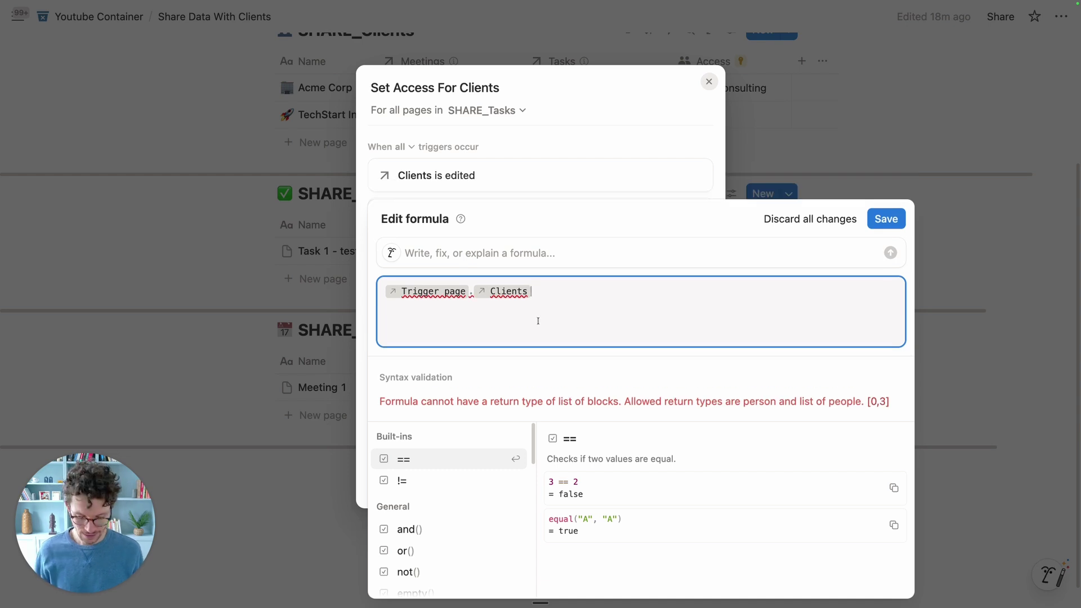
text(.fi)
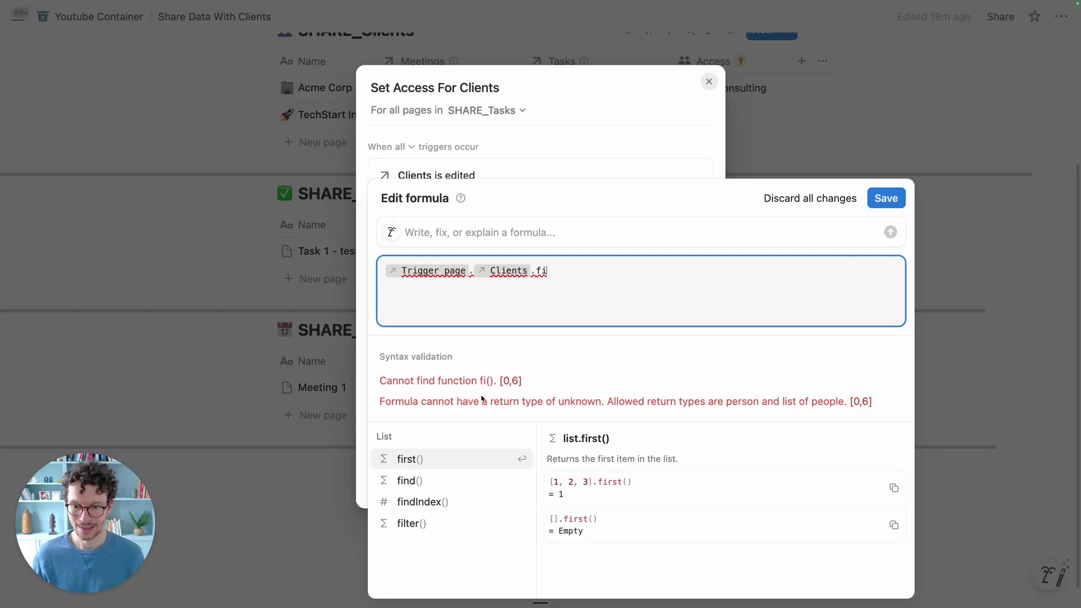
key(Return)
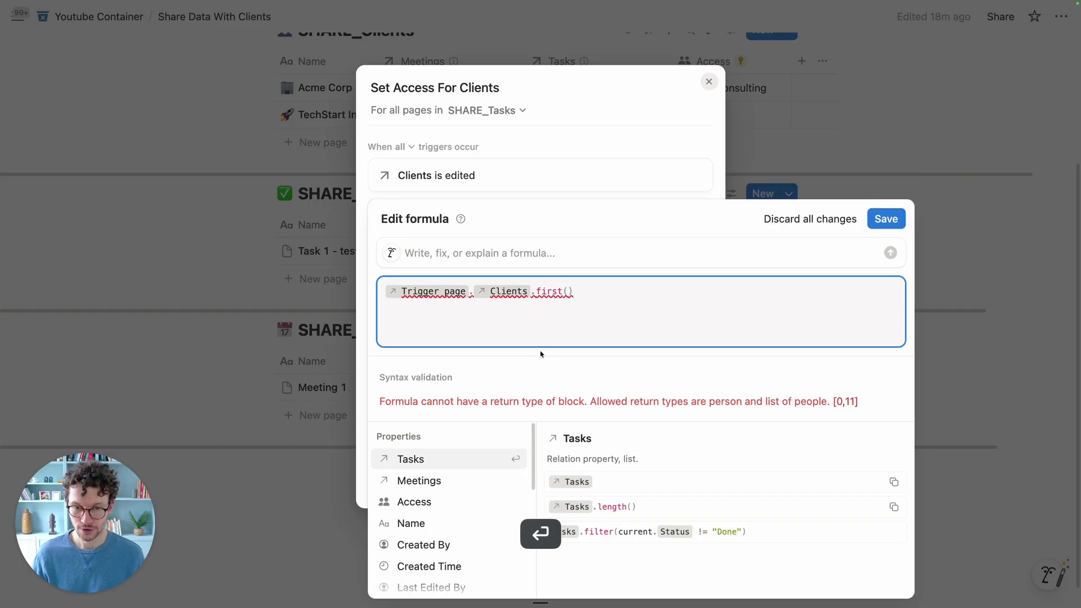
text(.)
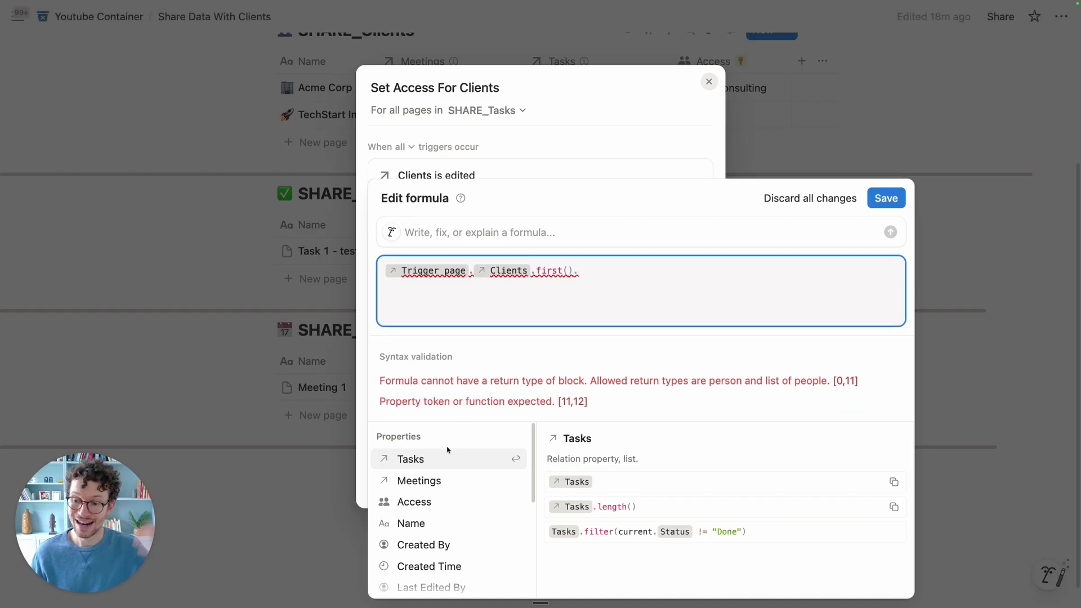
click(445, 506)
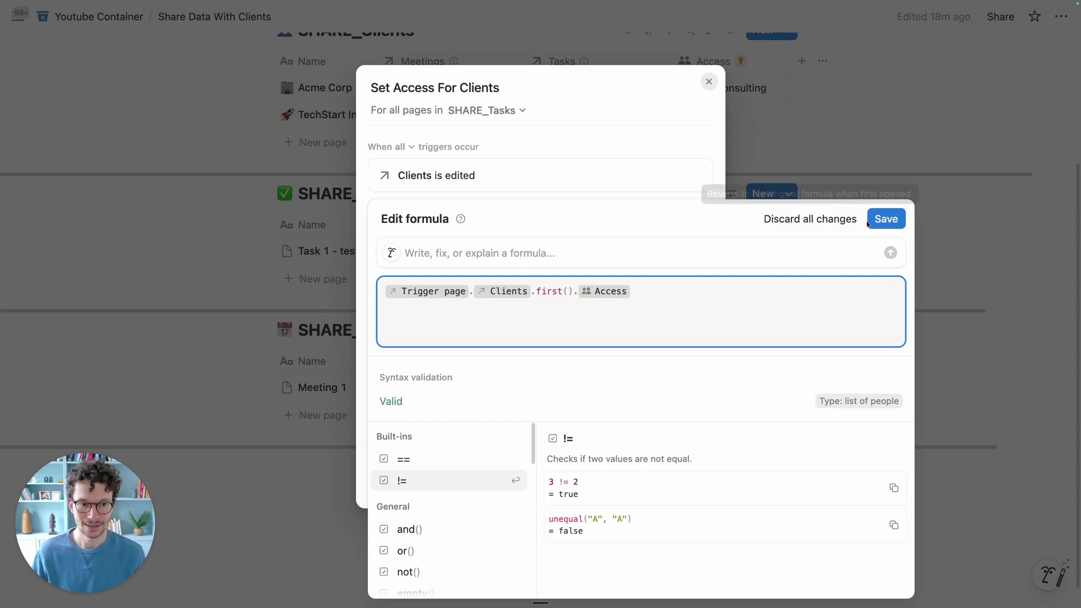
click(886, 218)
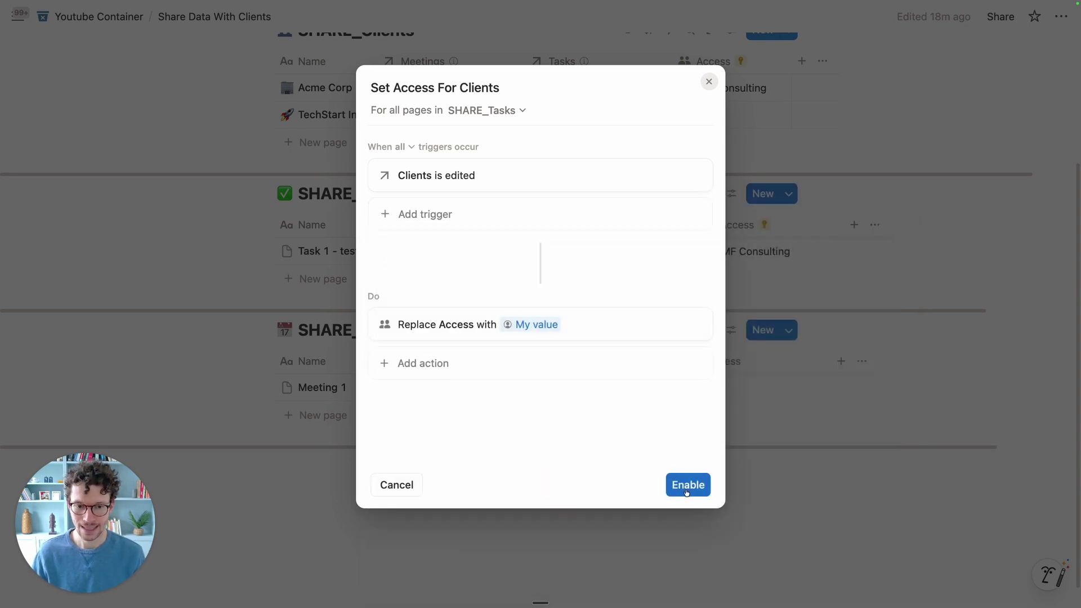
Enable the Set Access For Clients automation and add a SHARE_Tasks row named Task 2.
click(687, 485)
click(327, 289)
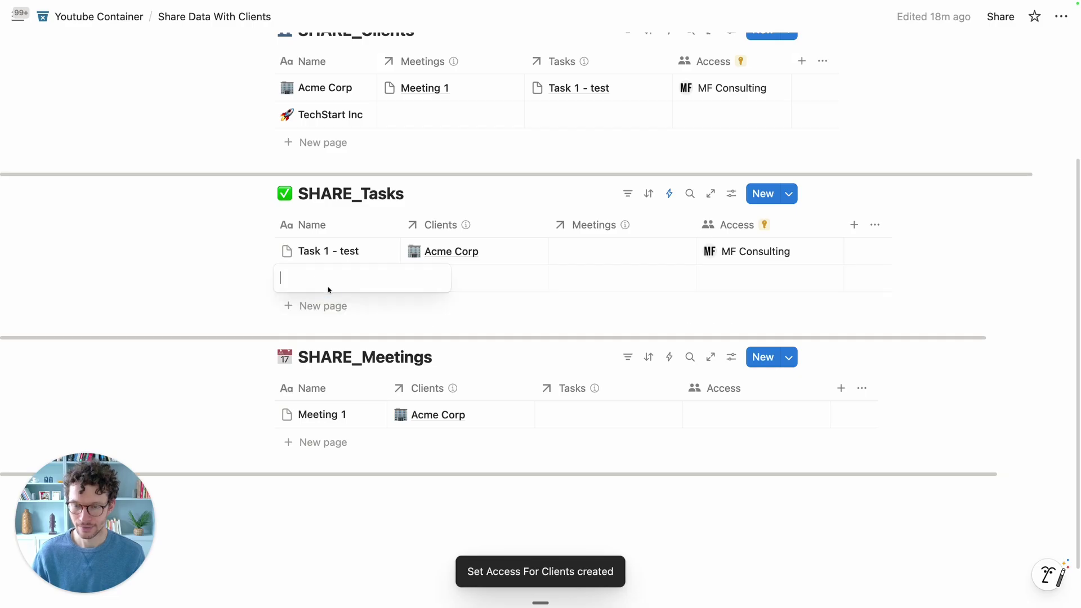
text(Task 2)
key(Return)
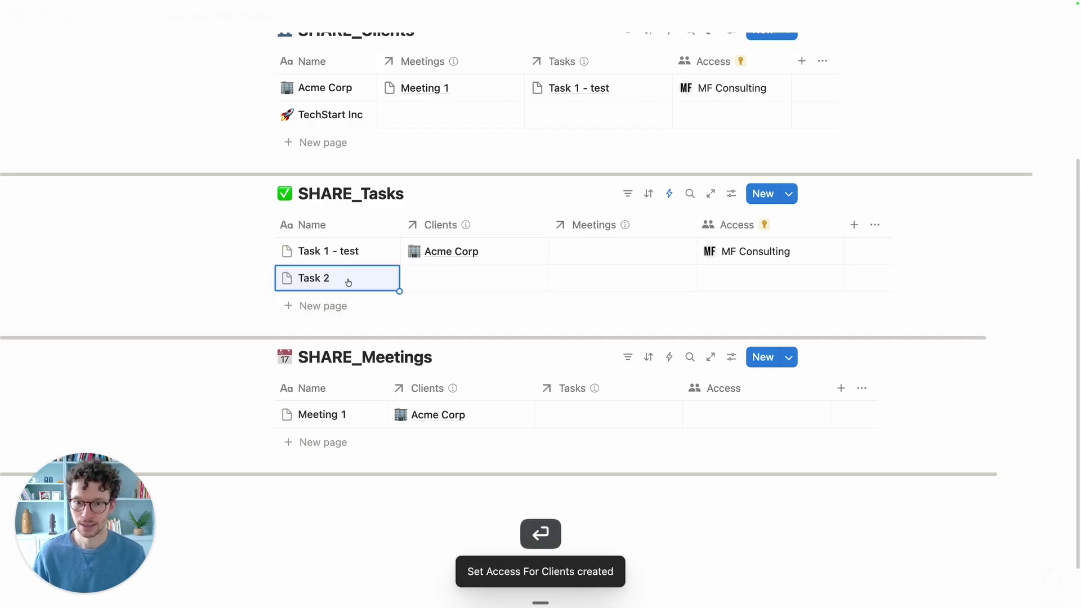
Link Task 2 to Acme Corp and review the Acme Corp client page.
click(456, 280)
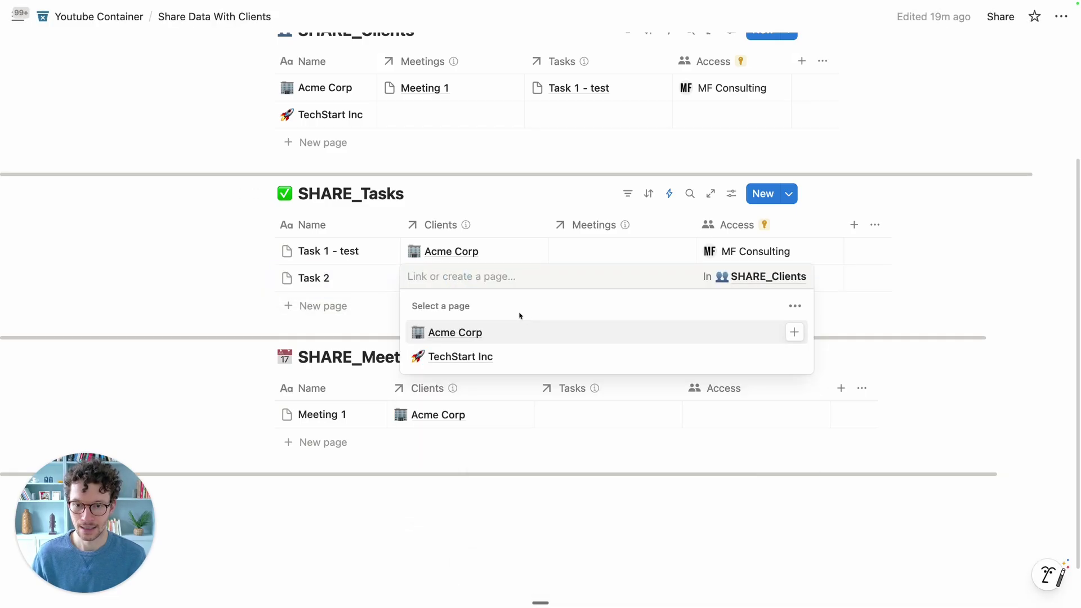
click(794, 332)
click(201, 260)
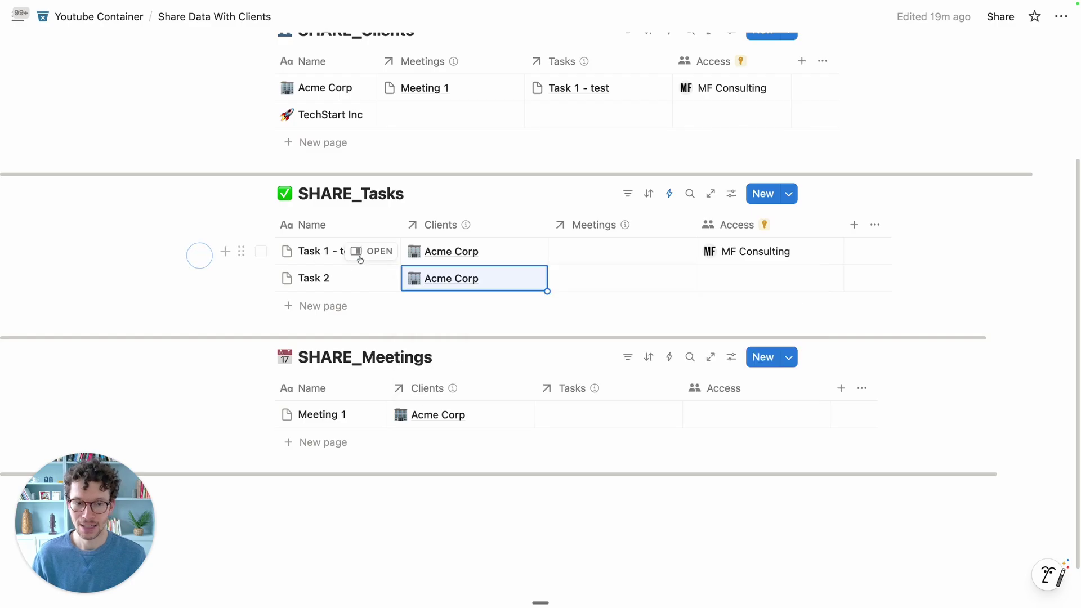
scroll(834, 274, up, 2)
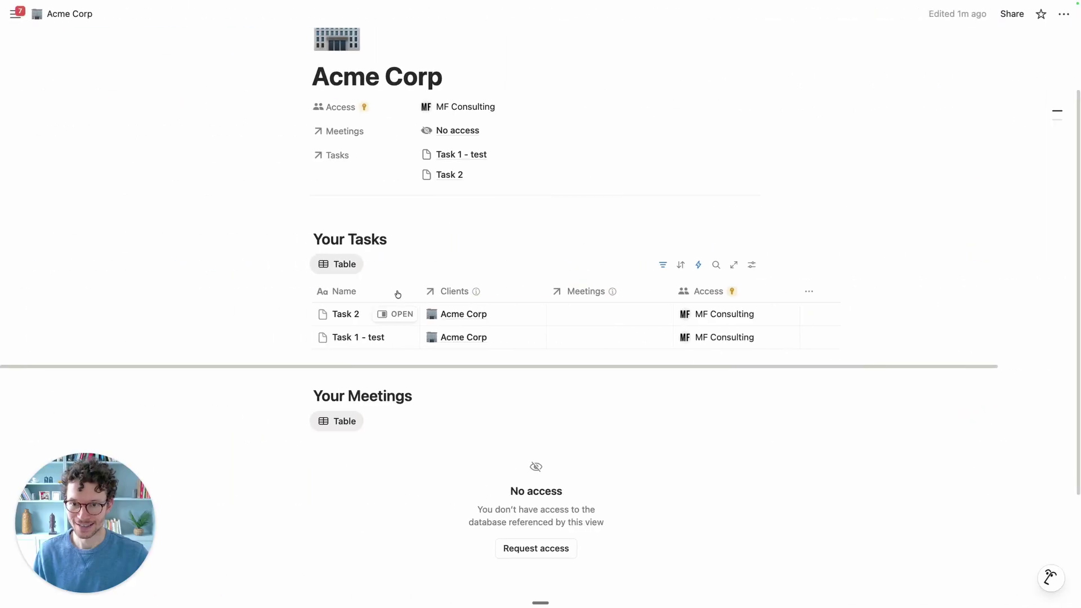
scroll(393, 366, up, 2)
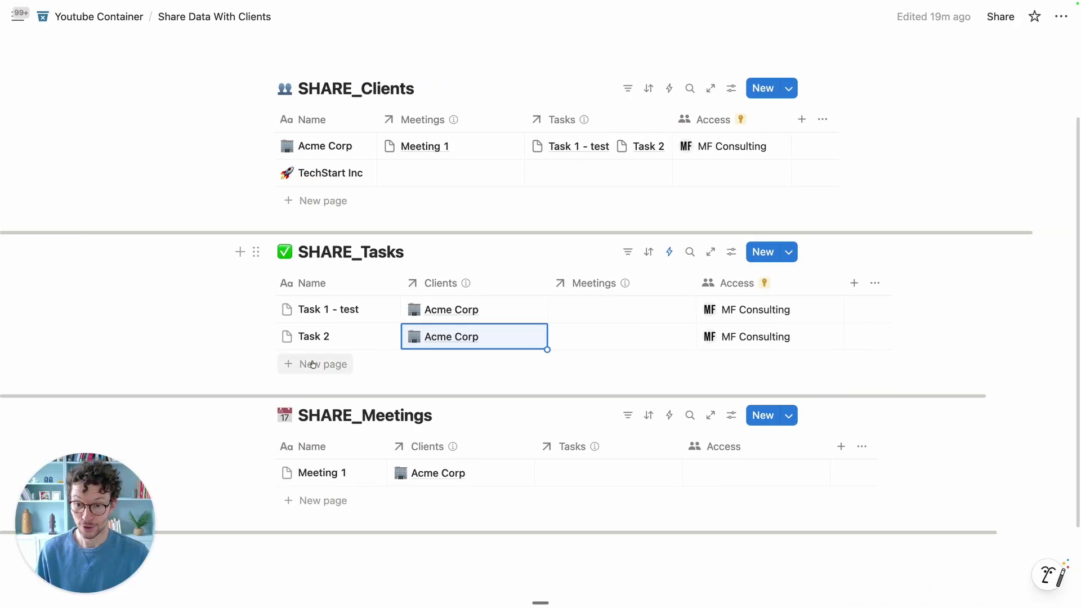
Add Task 3 to SHARE_Tasks and link it to the Acme Corp client.
click(314, 363)
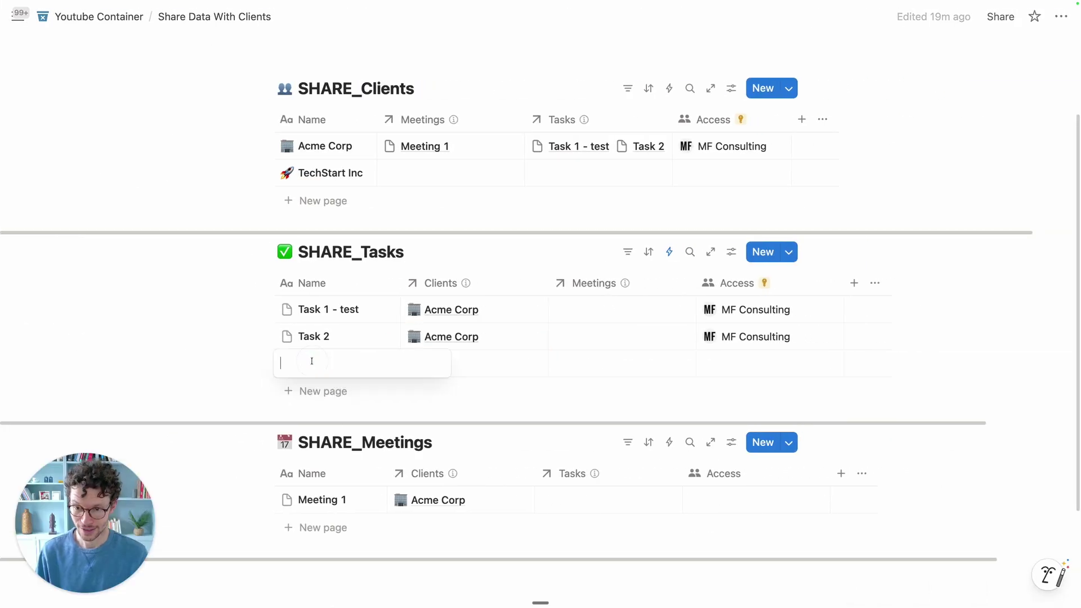
text(Task 3)
key(Return)
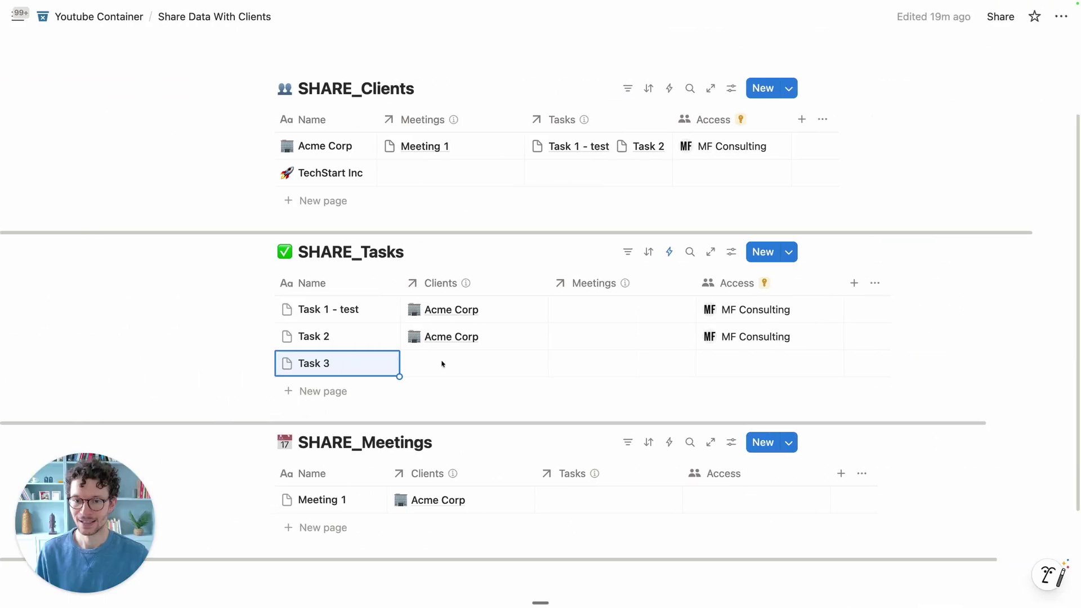
click(441, 363)
click(451, 418)
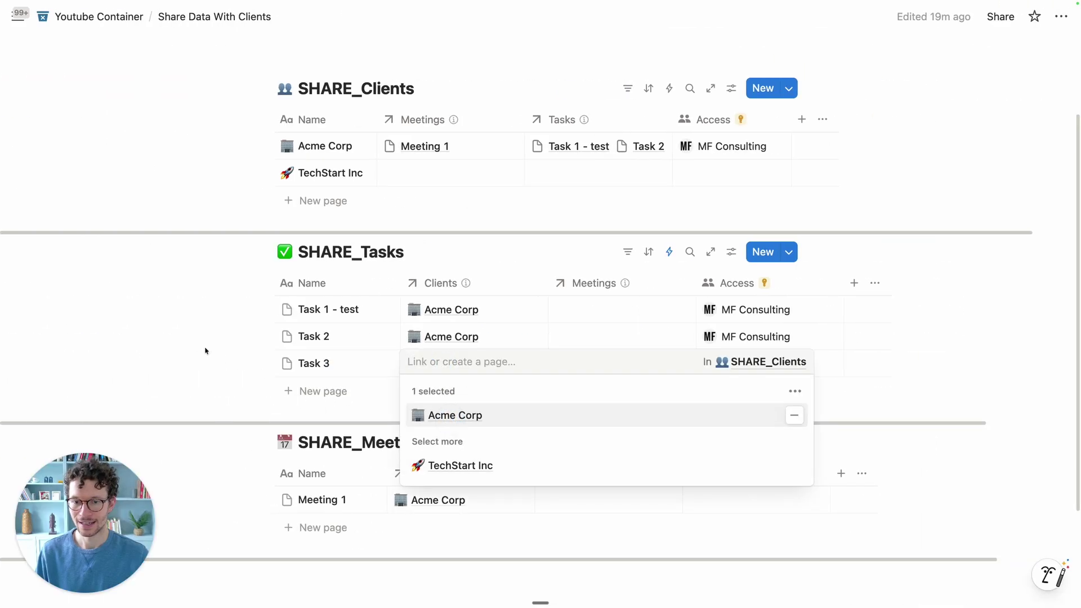
key(Escape)
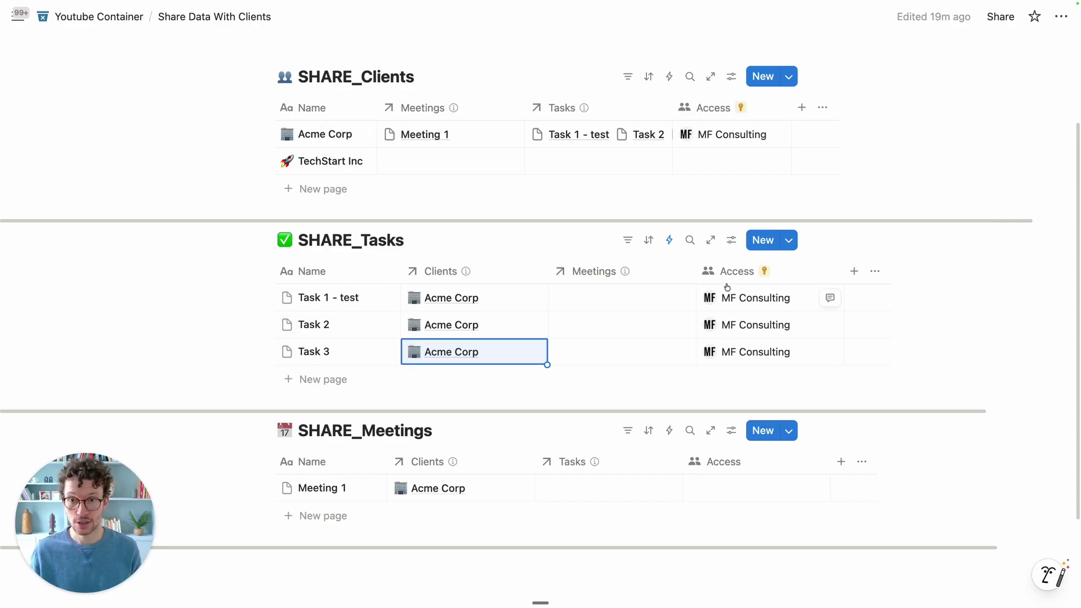
scroll(567, 198, up, 1)
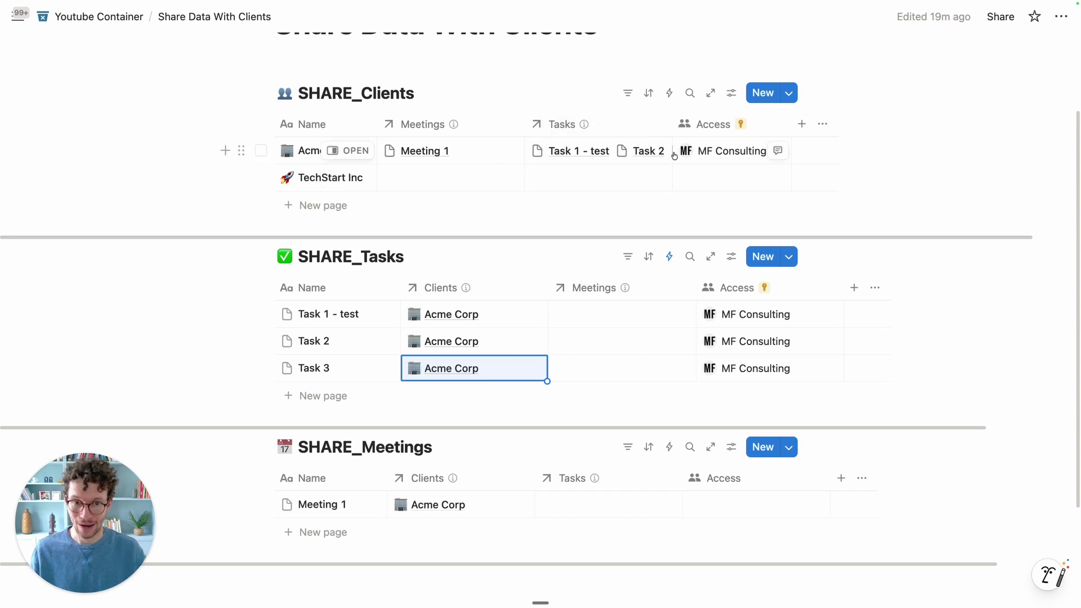
mouse_move(687, 161)
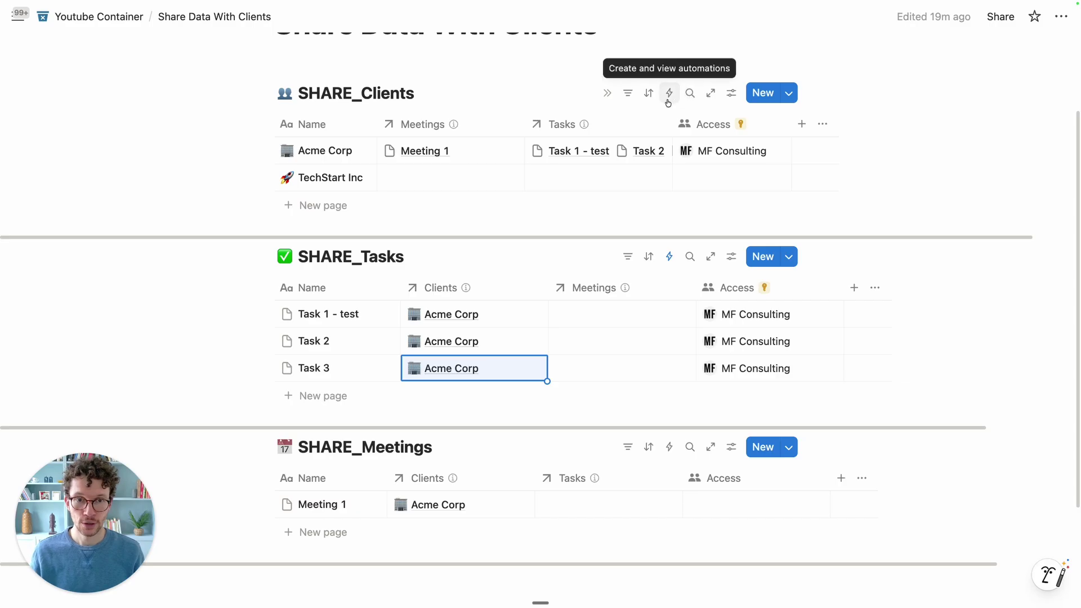
Create the SHARE_Clients automation 'Modify Access on Tasks & Meetings' triggered when Access is edited.
click(670, 93)
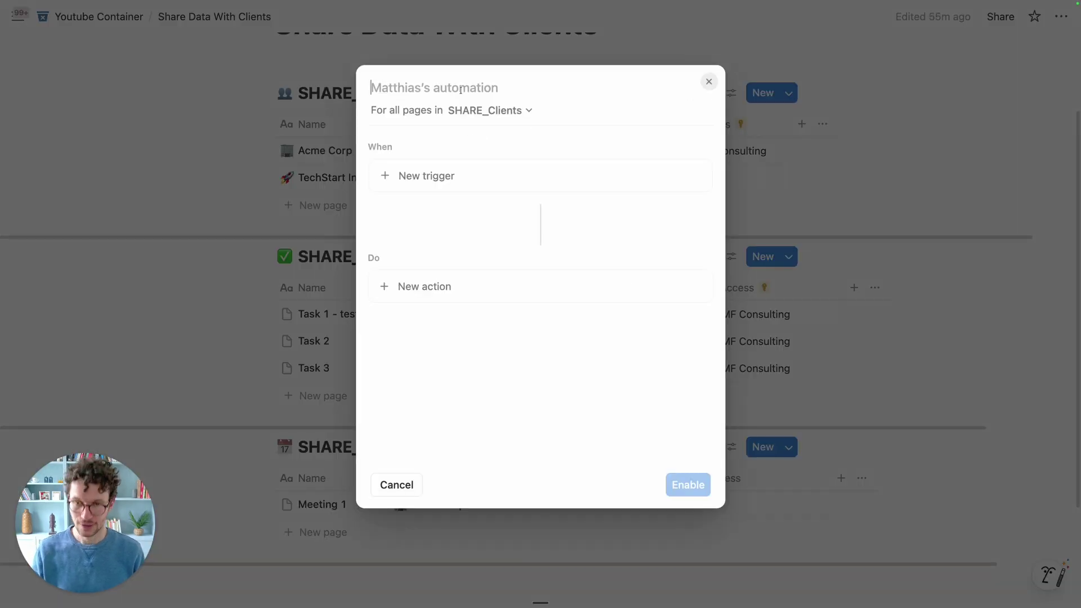
text(Modify Access on Tasks &)
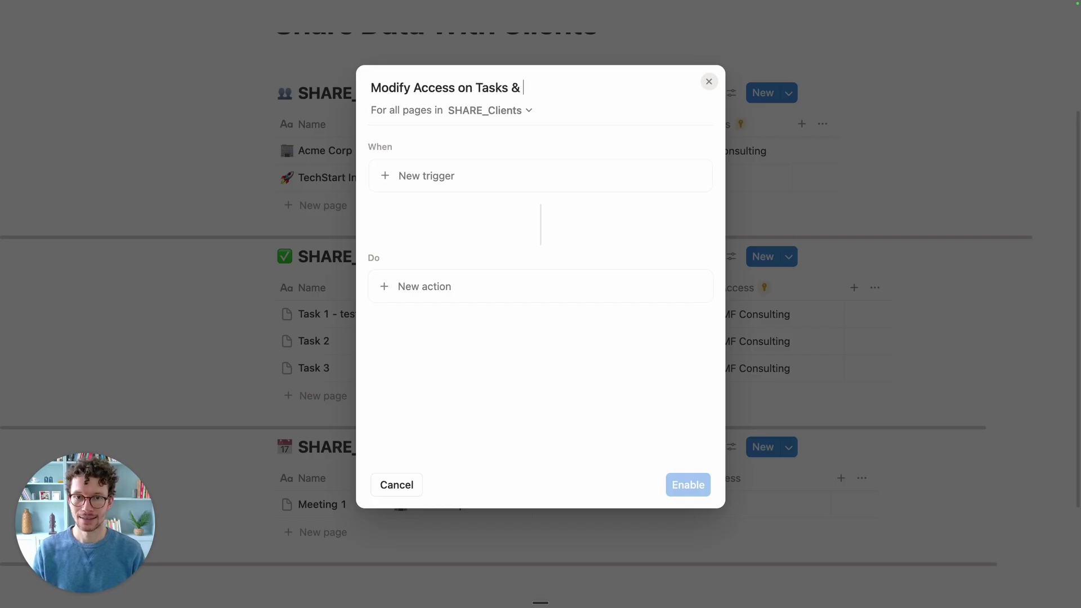
text( Meetings)
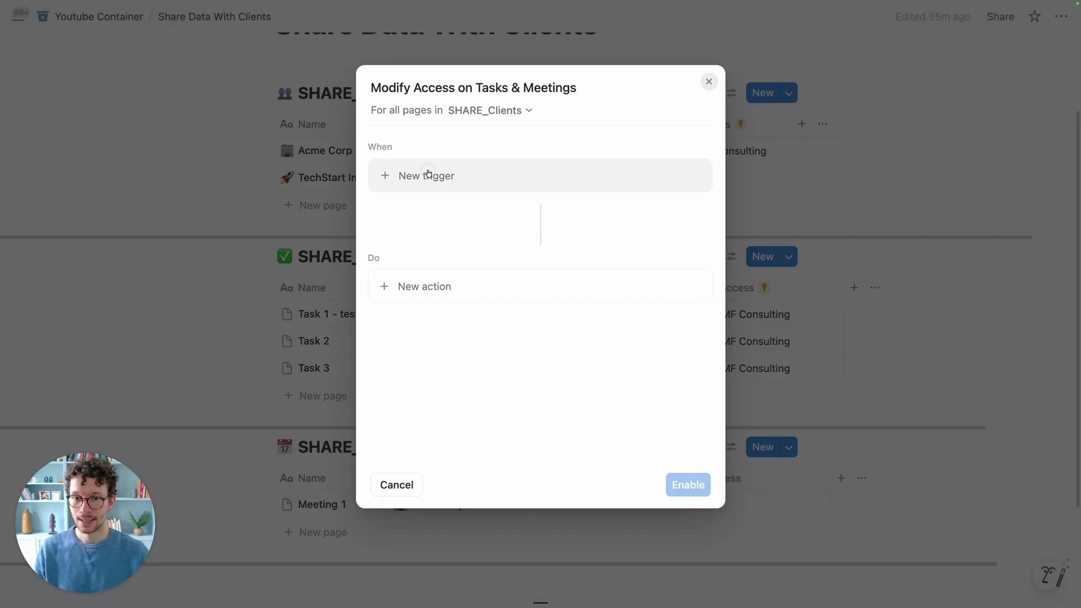
click(428, 174)
click(415, 382)
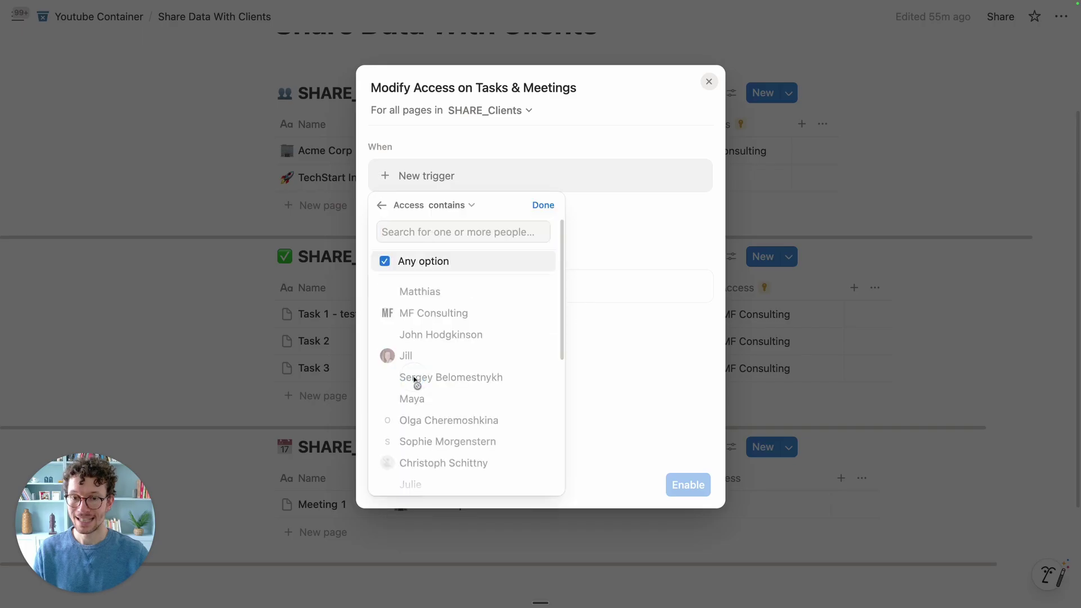
click(441, 212)
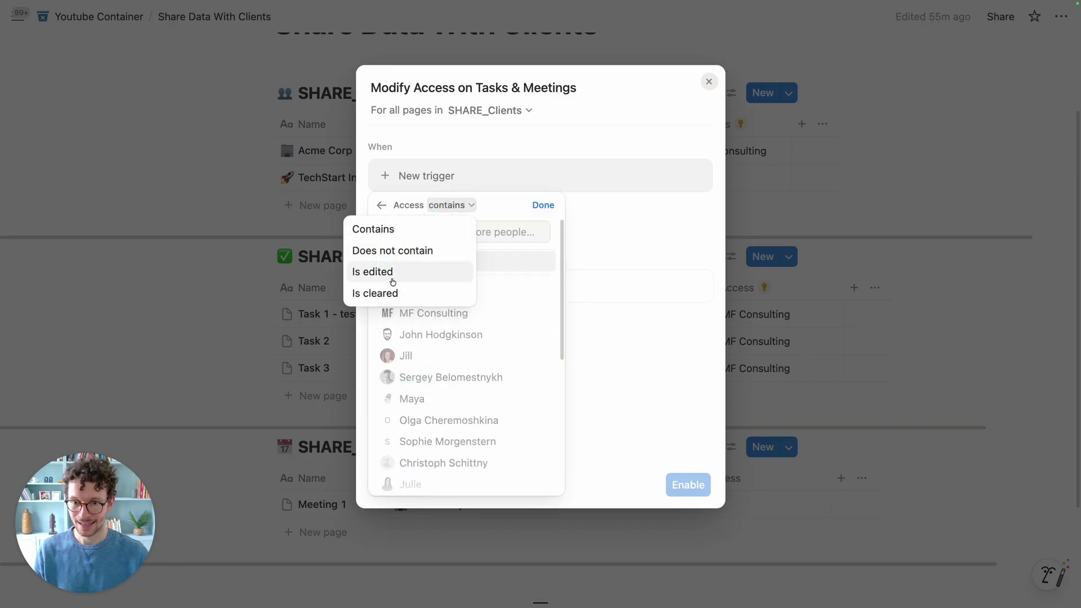
click(462, 272)
click(537, 210)
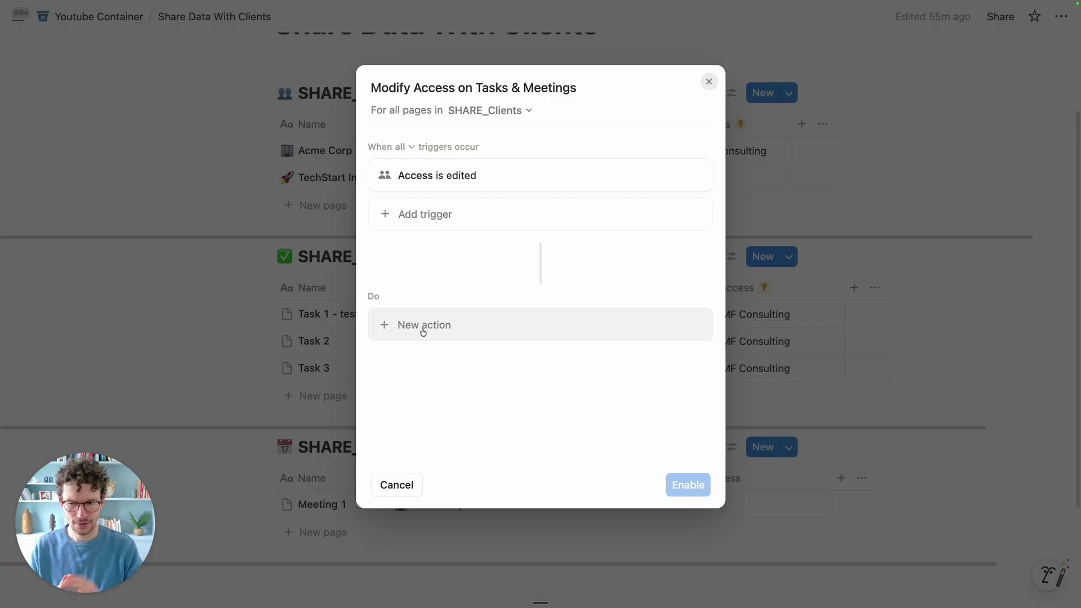
Add a Define variables action with a tasks variable set to Trigger page.Tasks.
click(423, 332)
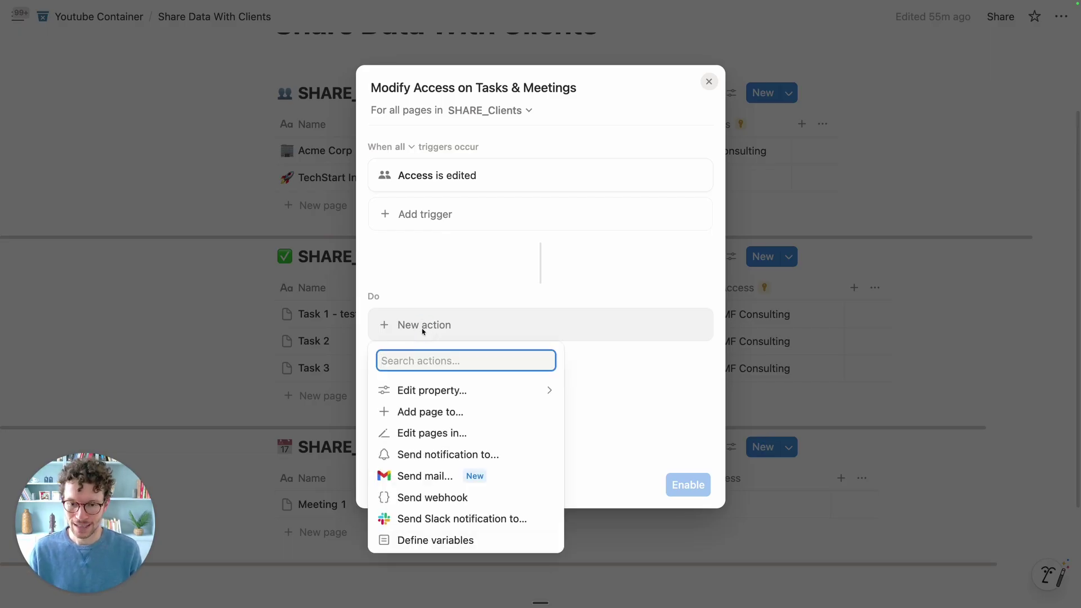
click(430, 540)
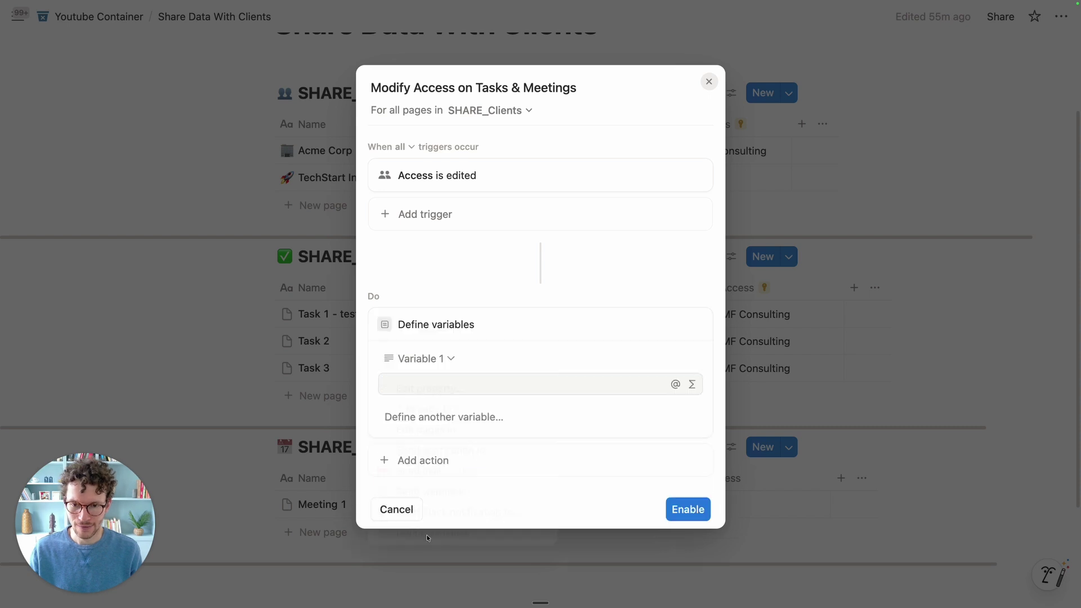
click(432, 360)
key(super+a)
text(tasks)
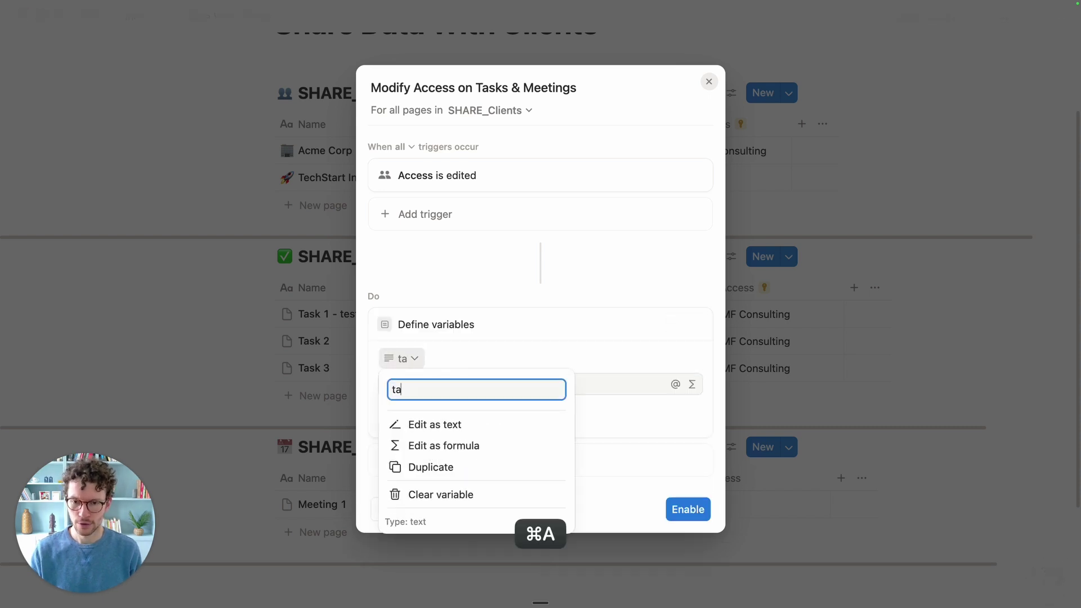
click(518, 359)
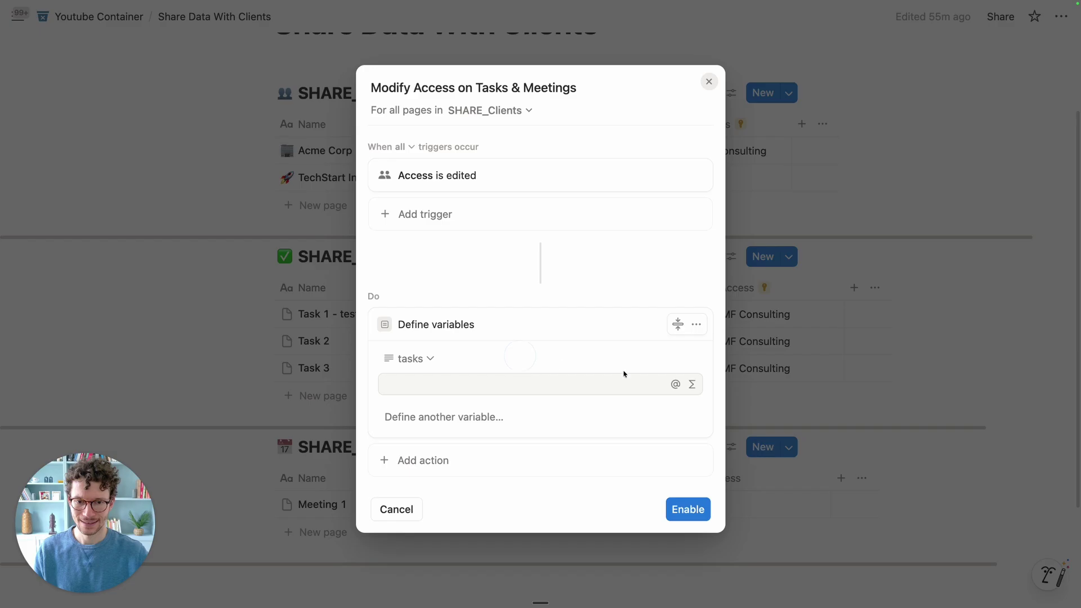
click(691, 385)
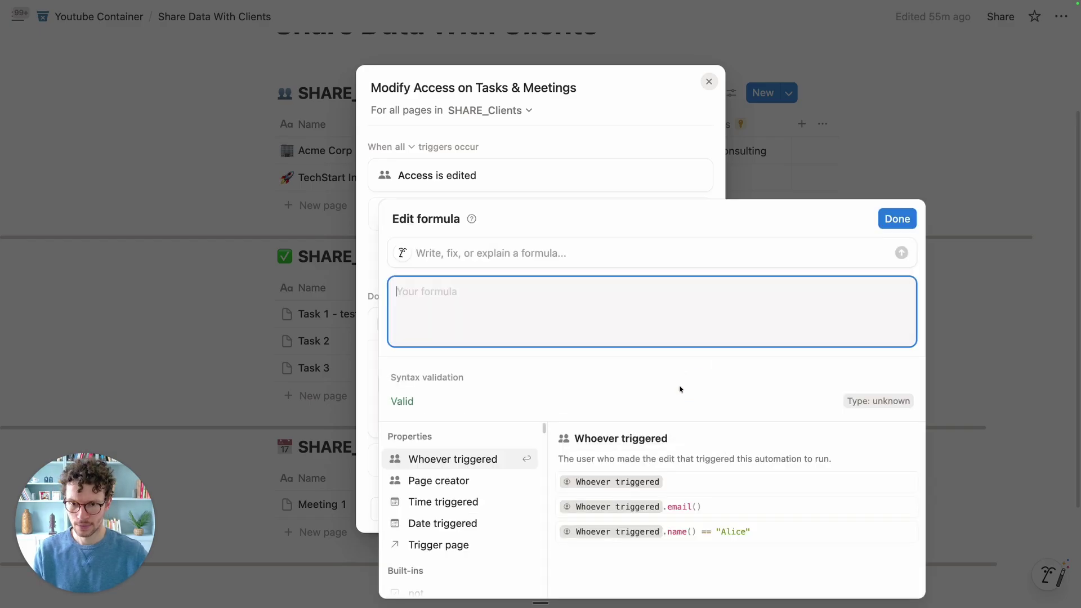
click(428, 545)
text(.)
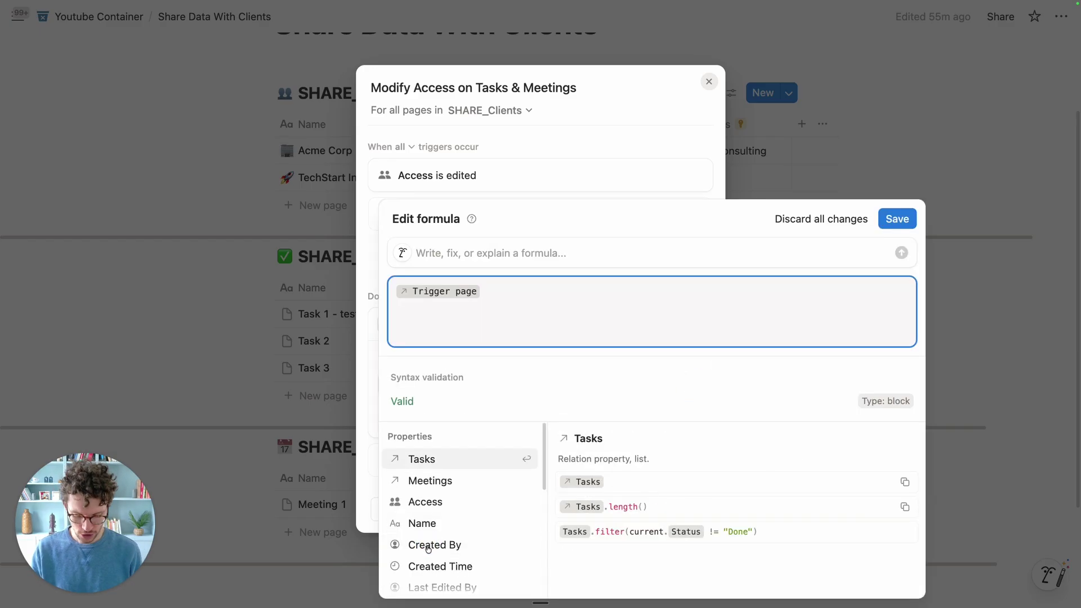
text(tas)
key(Return)
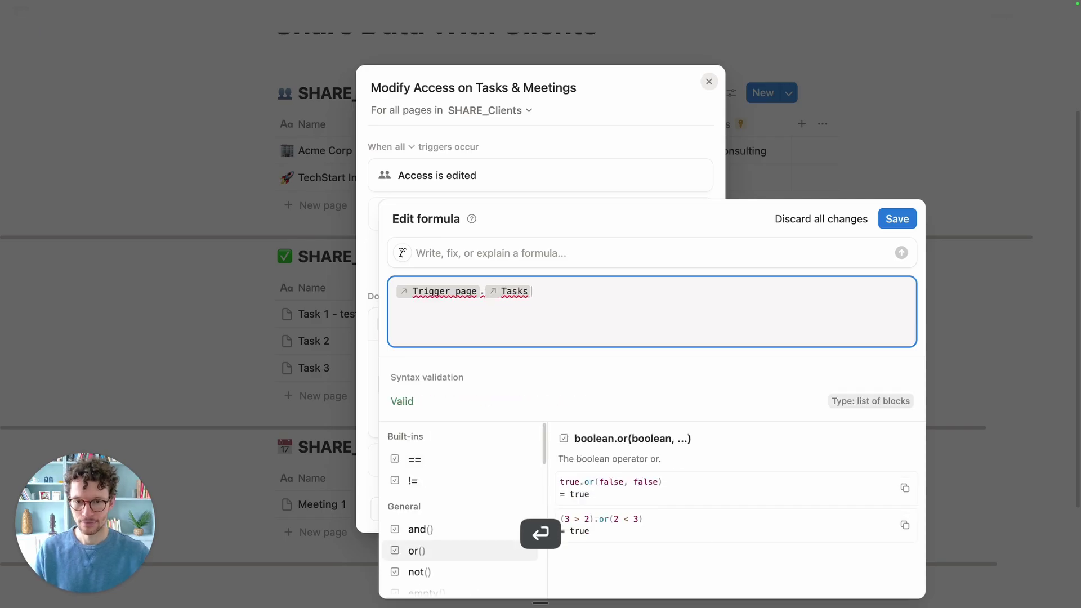
click(893, 217)
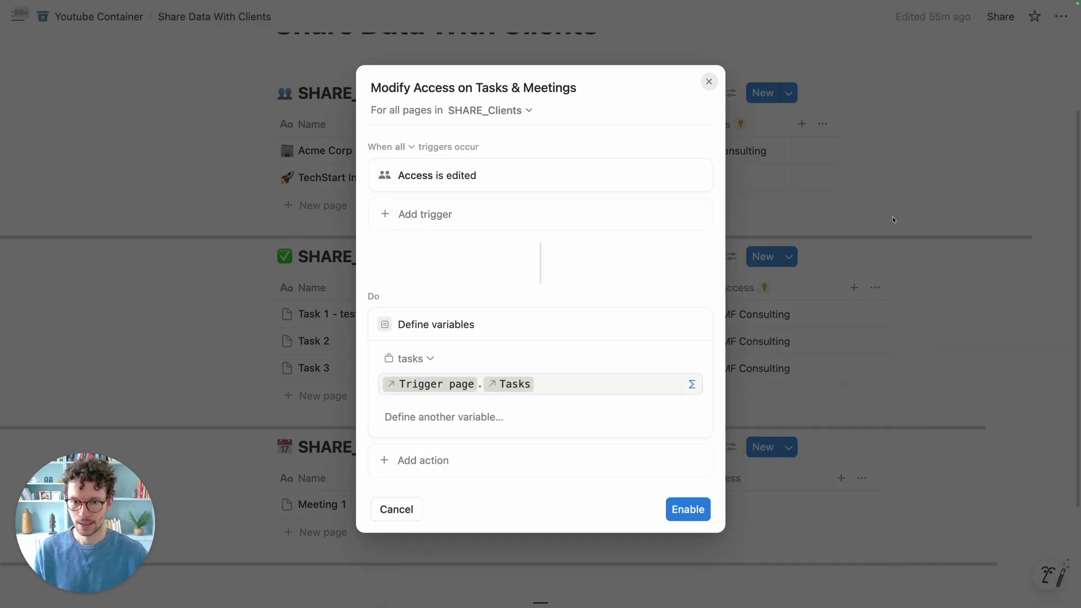
Add a second variable named meetings with the formula Trigger page.Meetings.
click(413, 417)
click(403, 415)
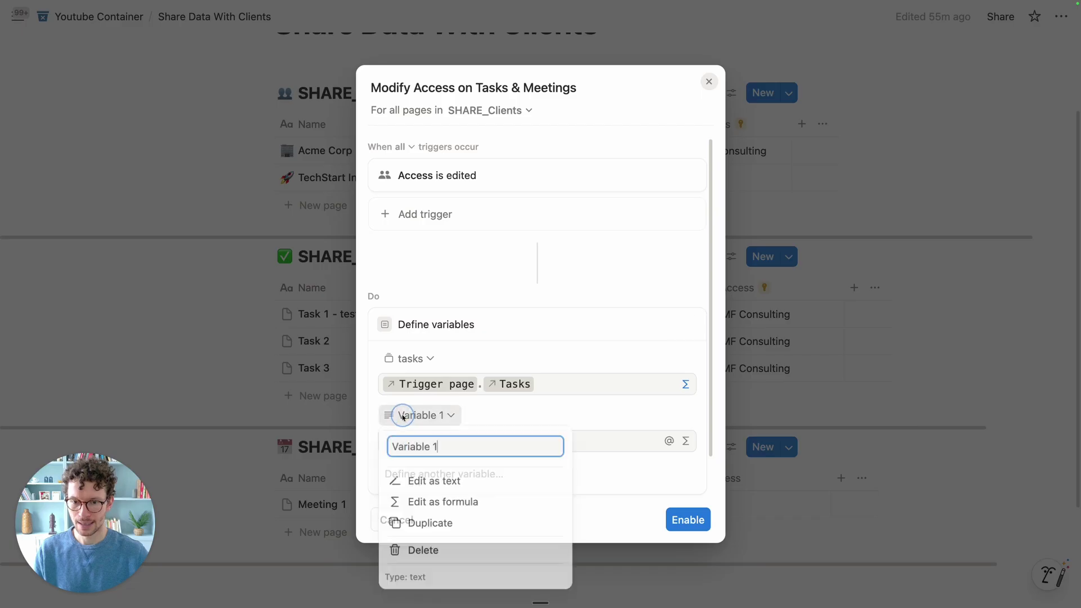
key(super+a)
text(meetings)
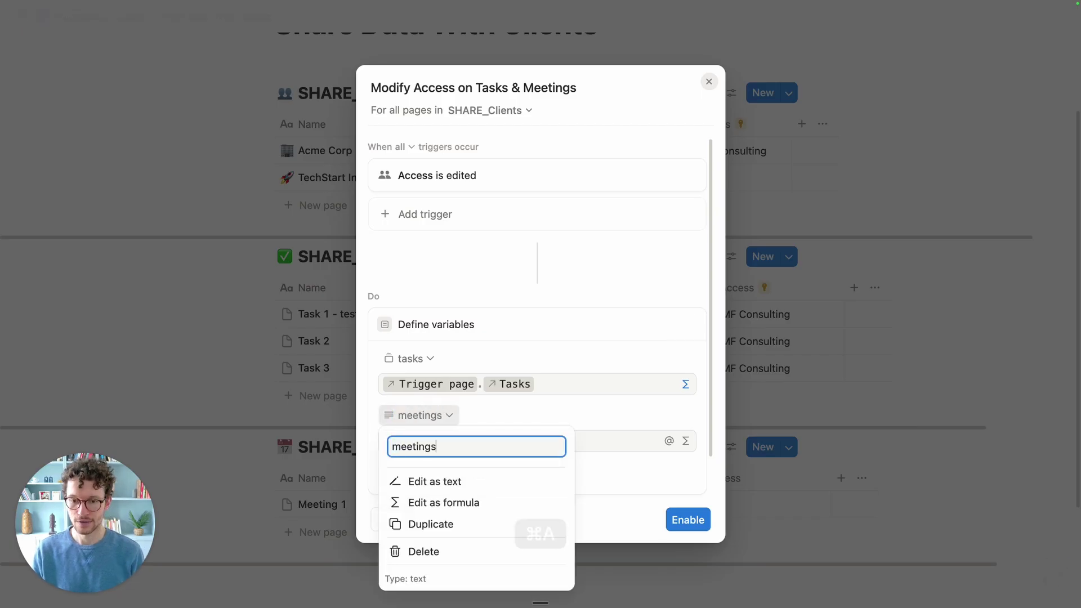
key(Return)
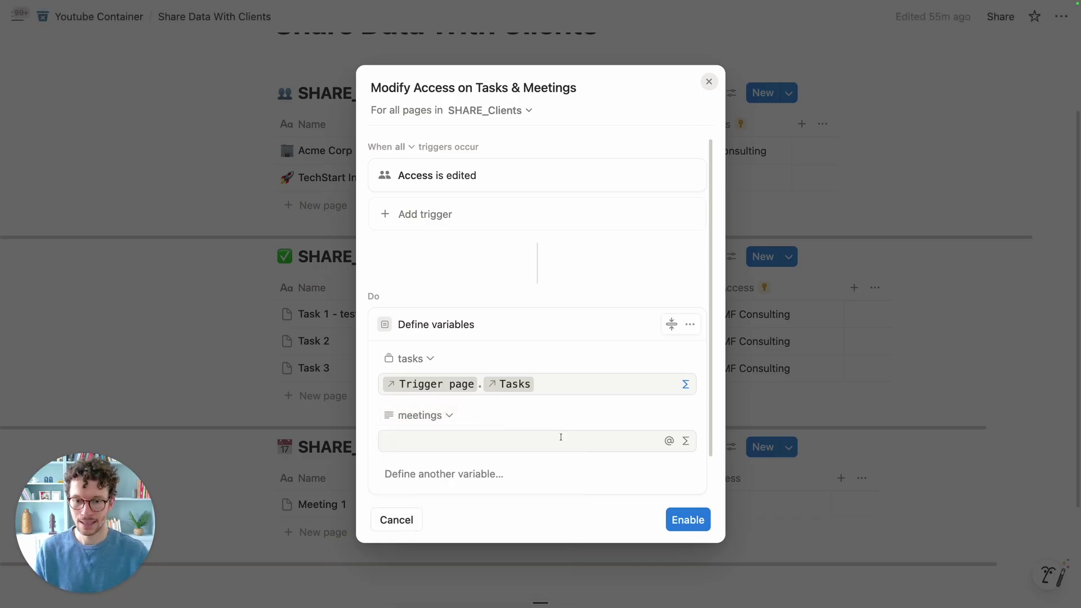
click(685, 440)
click(440, 376)
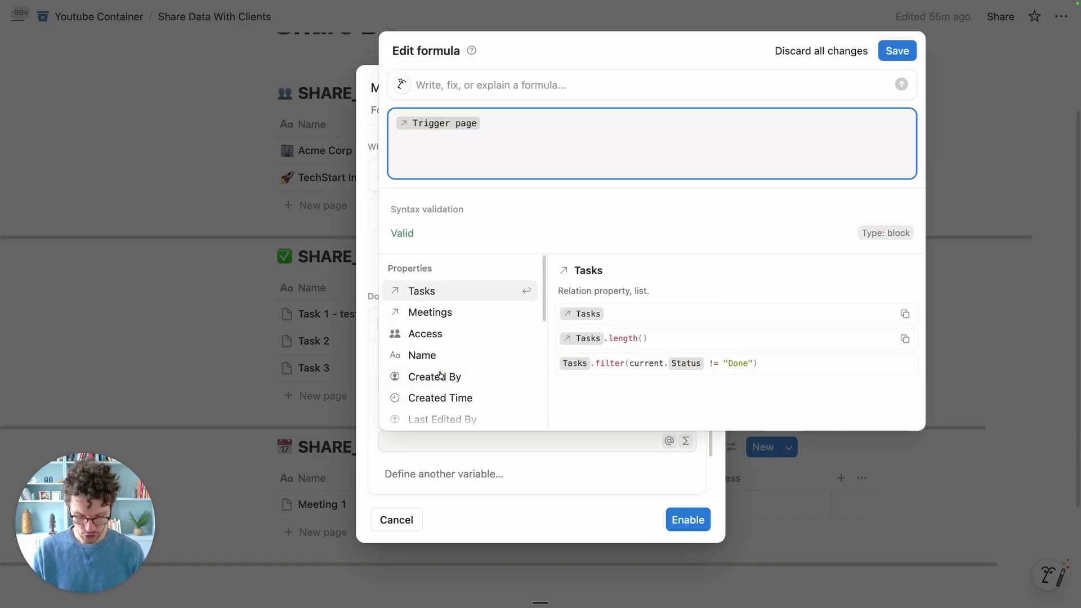
text(.mee)
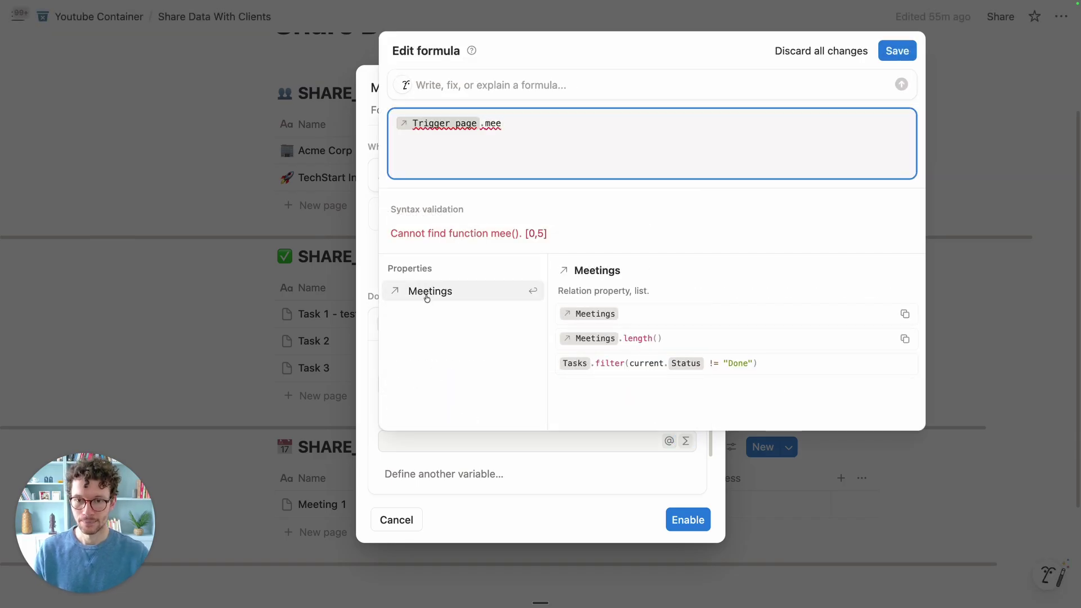
click(425, 293)
click(897, 50)
scroll(529, 353, down, 2)
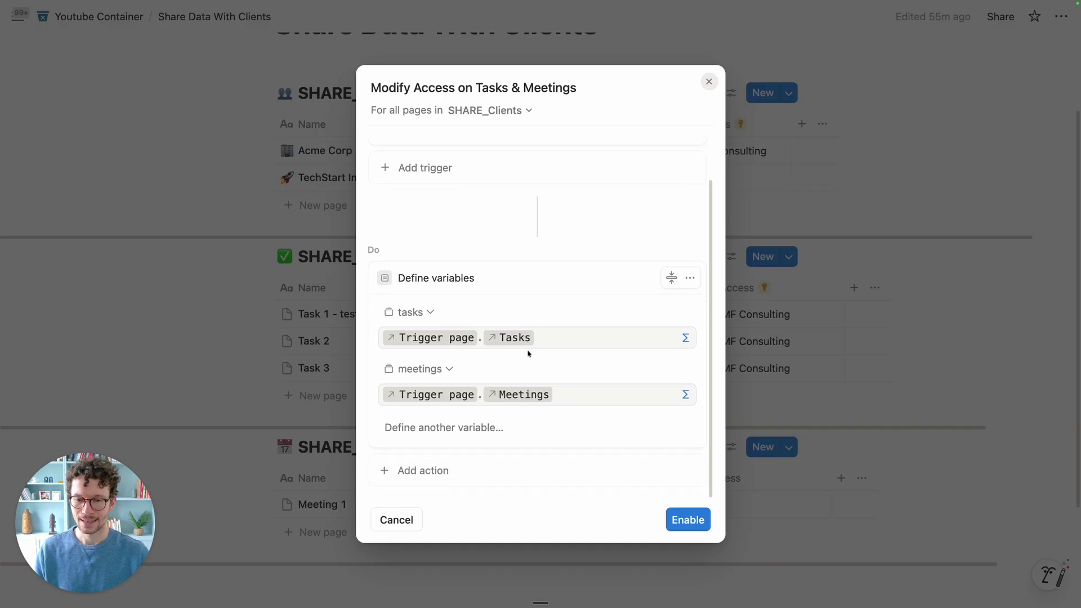
Add an Edit pages action on SHARE_Tasks with a Name contains filter.
click(414, 472)
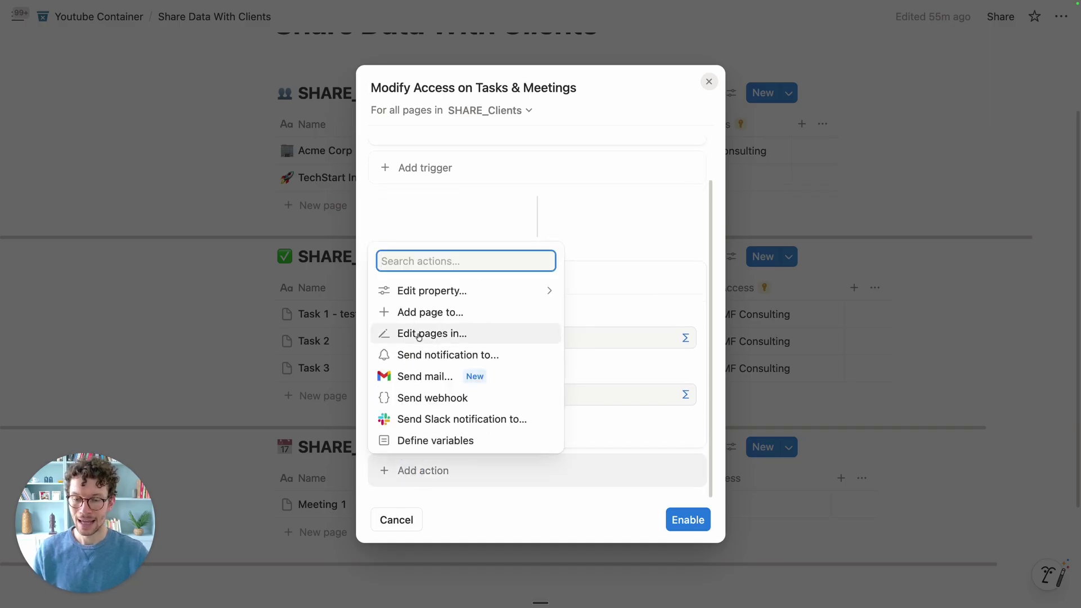
click(419, 336)
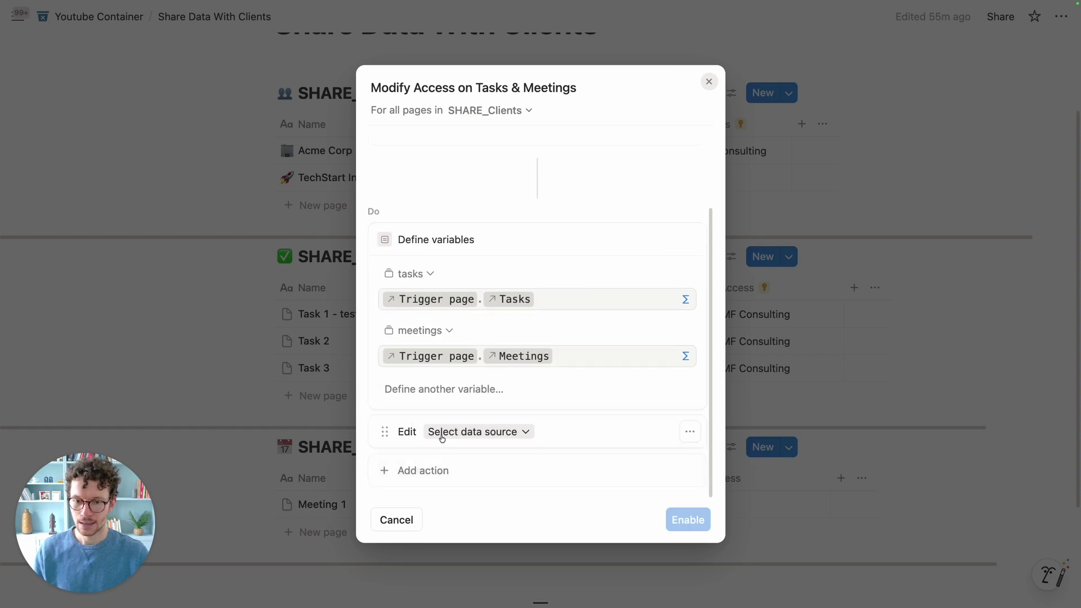
click(442, 435)
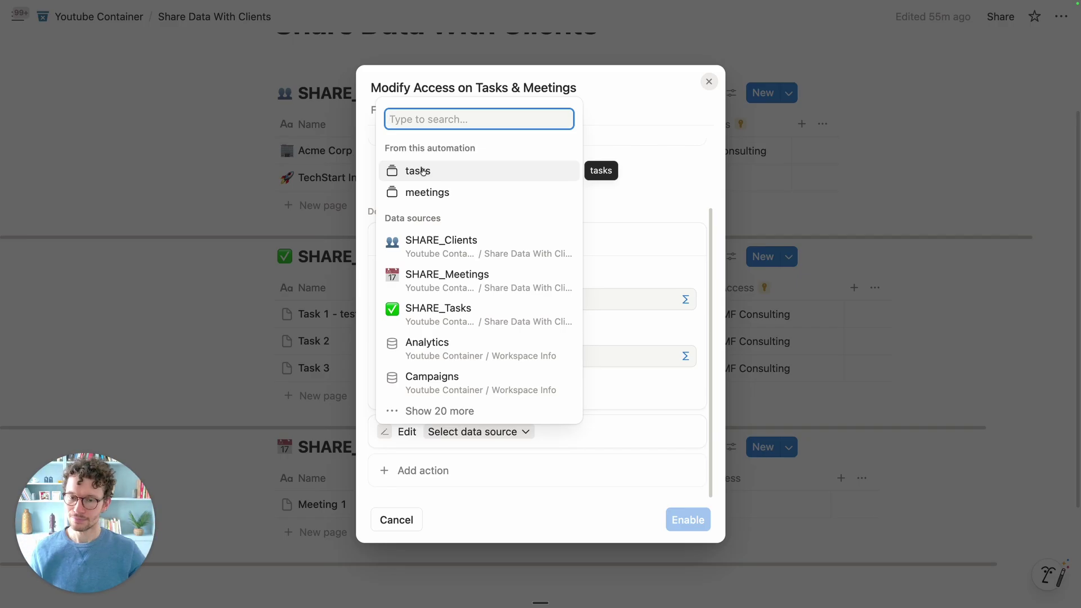
click(454, 314)
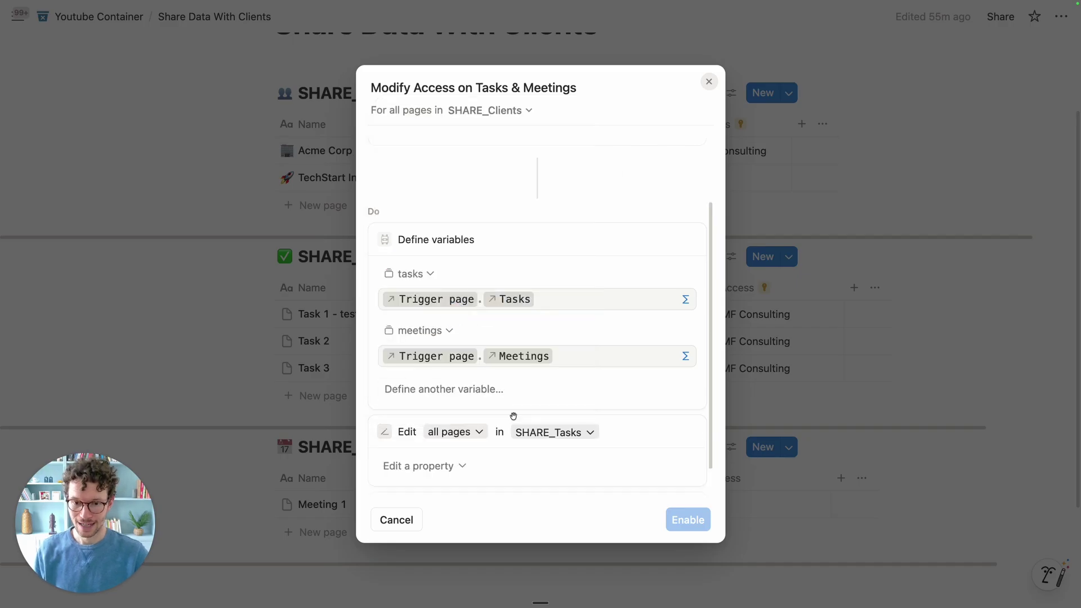
click(478, 432)
click(546, 453)
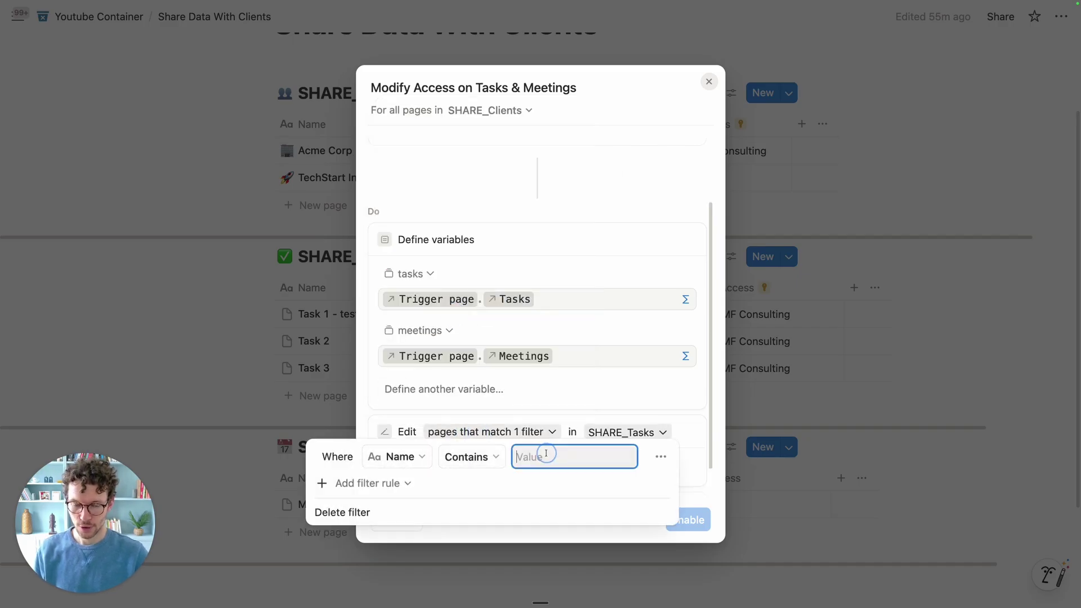
Delete the filtered edit action and add an Edit pages action on the tasks variable.
click(511, 415)
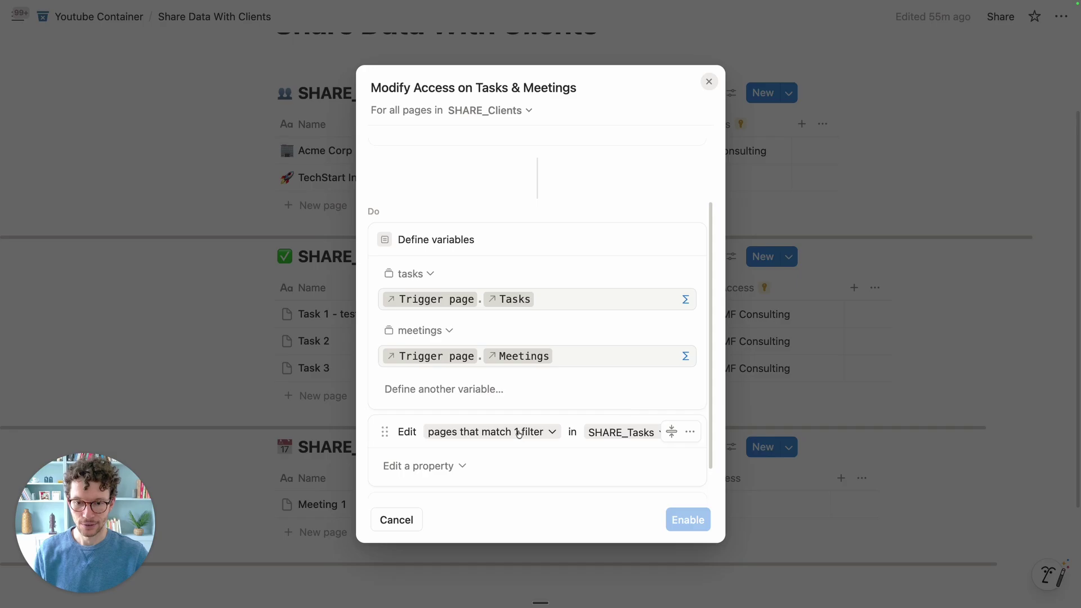
click(690, 432)
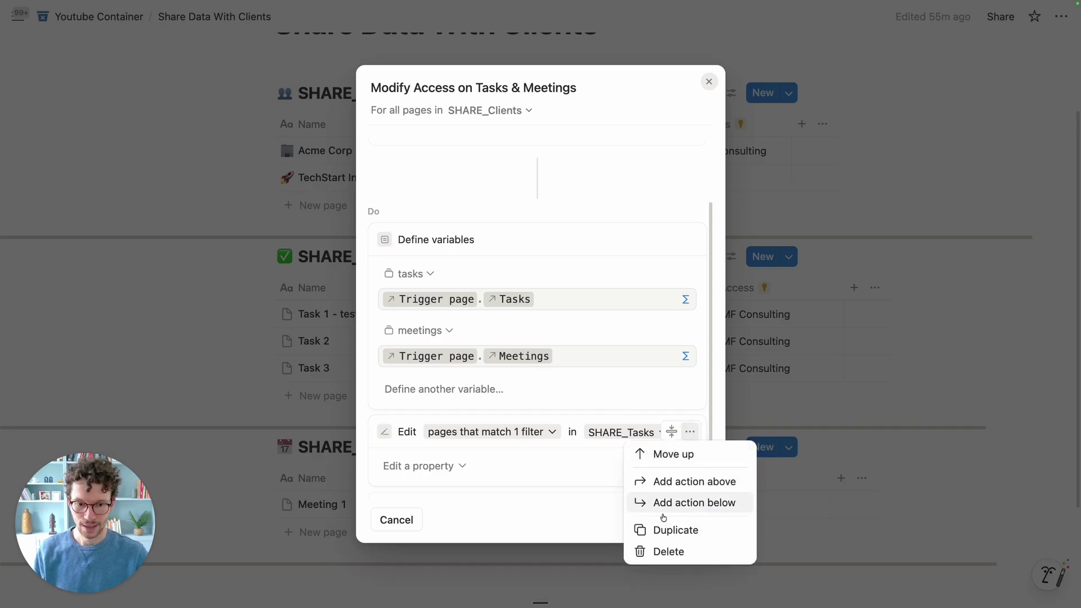
click(661, 550)
click(401, 469)
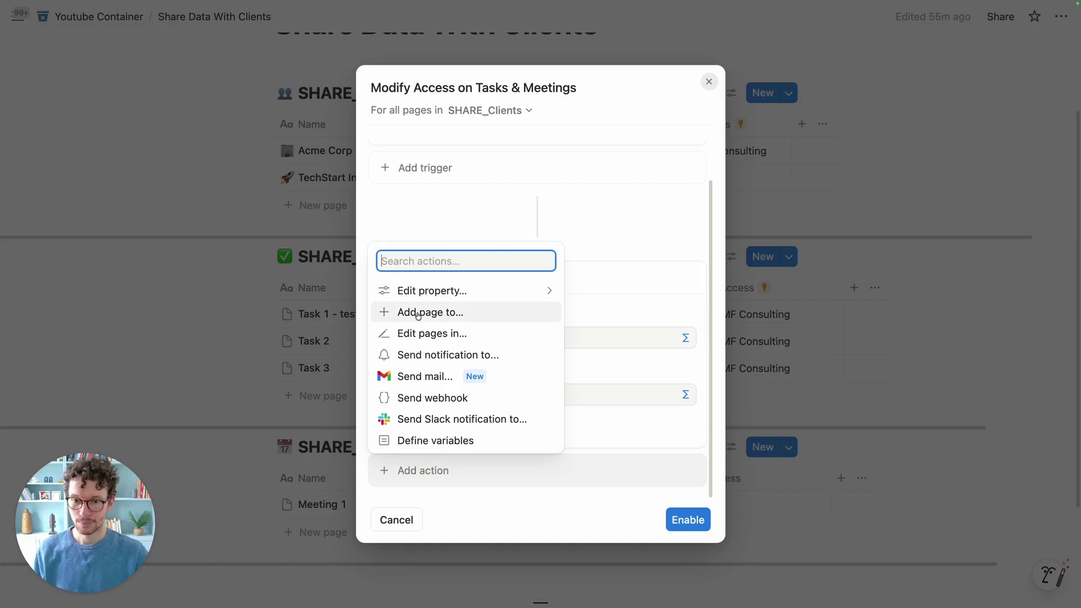
click(415, 336)
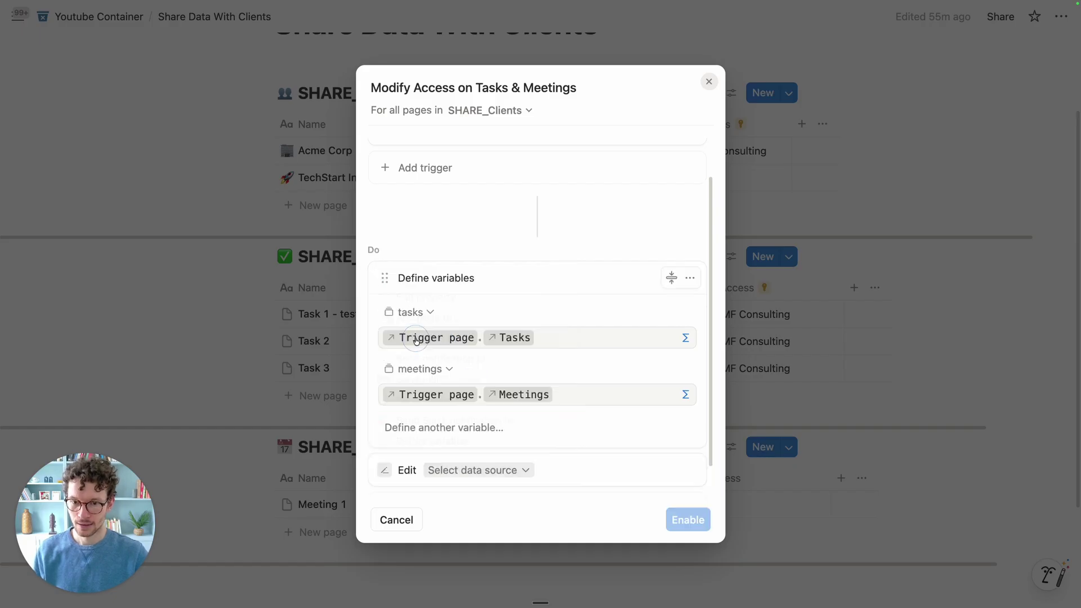
click(441, 472)
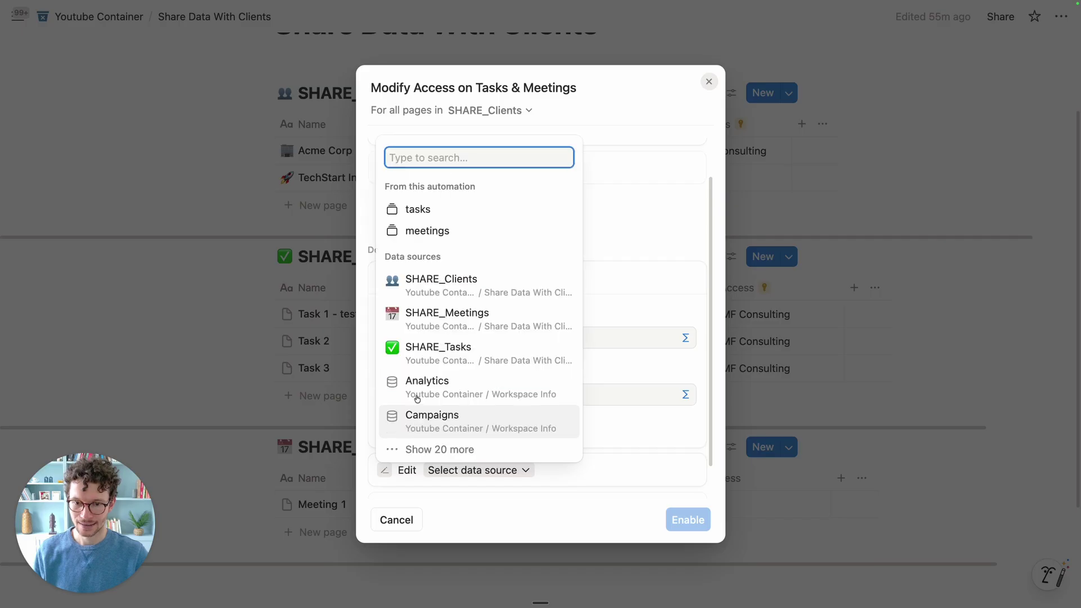
click(416, 210)
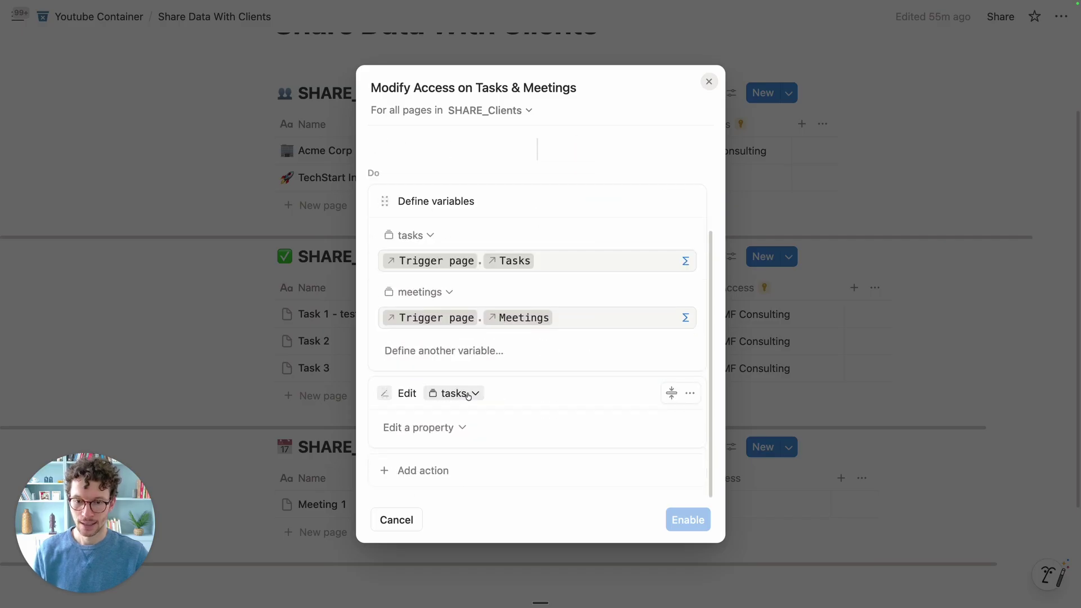
Replace the tasks' Access with the custom formula Trigger page.Access and save it.
click(439, 428)
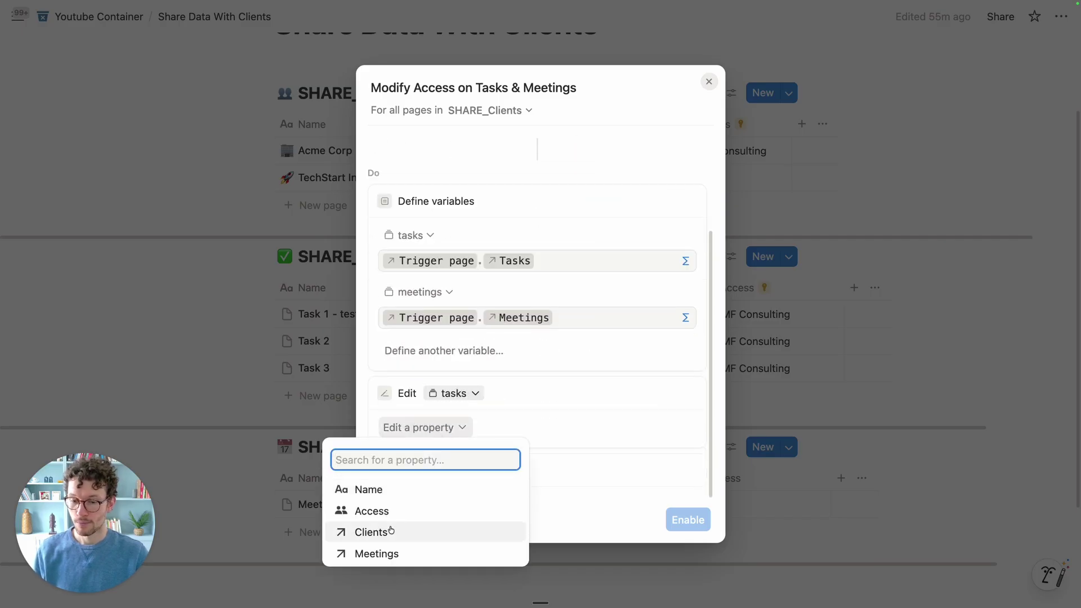
click(374, 511)
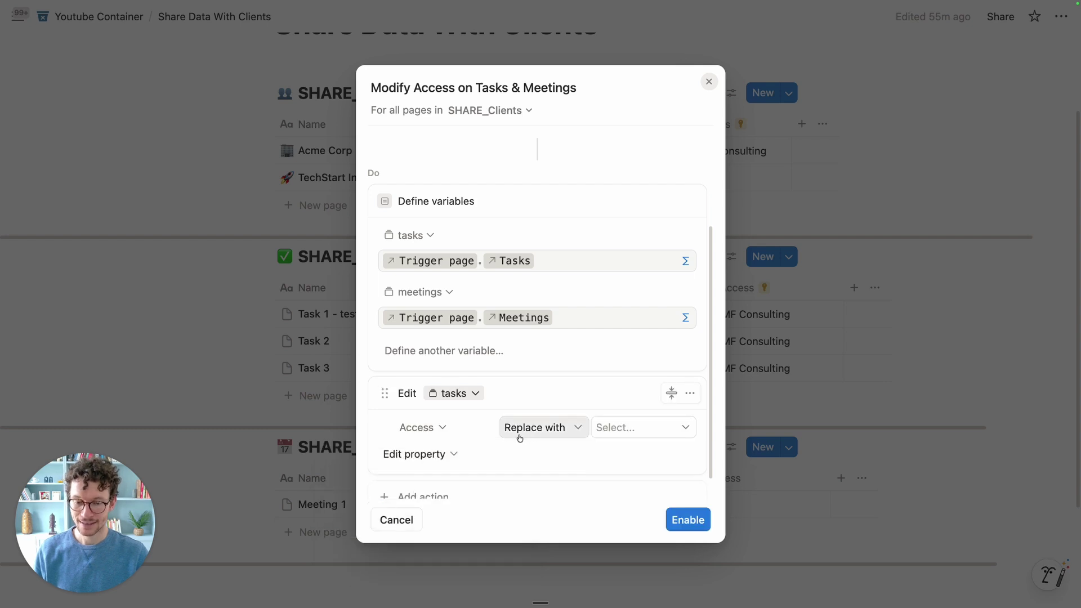
click(612, 428)
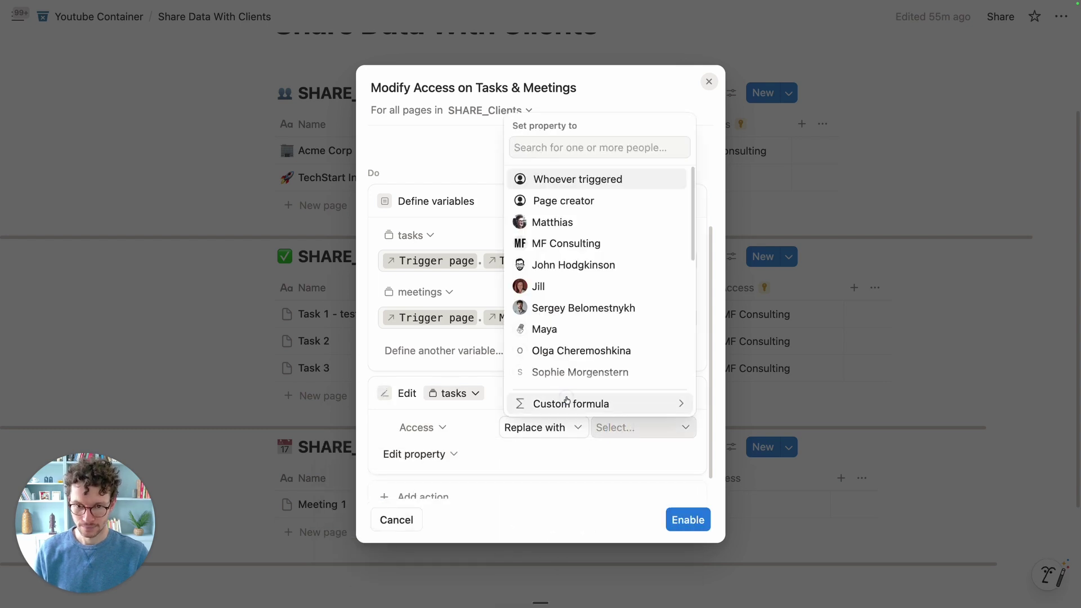
click(567, 400)
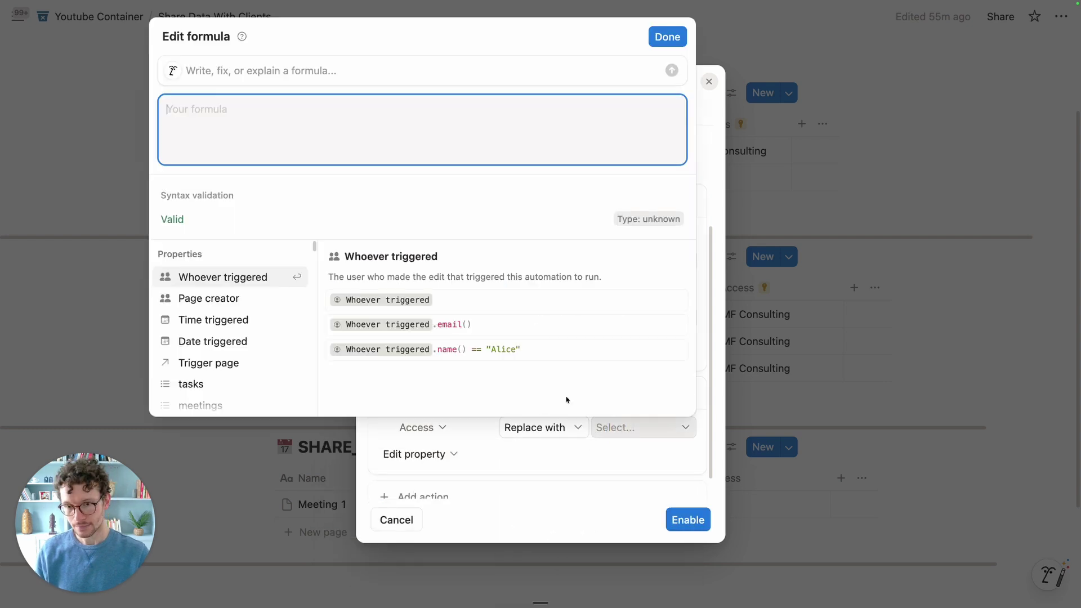
click(209, 363)
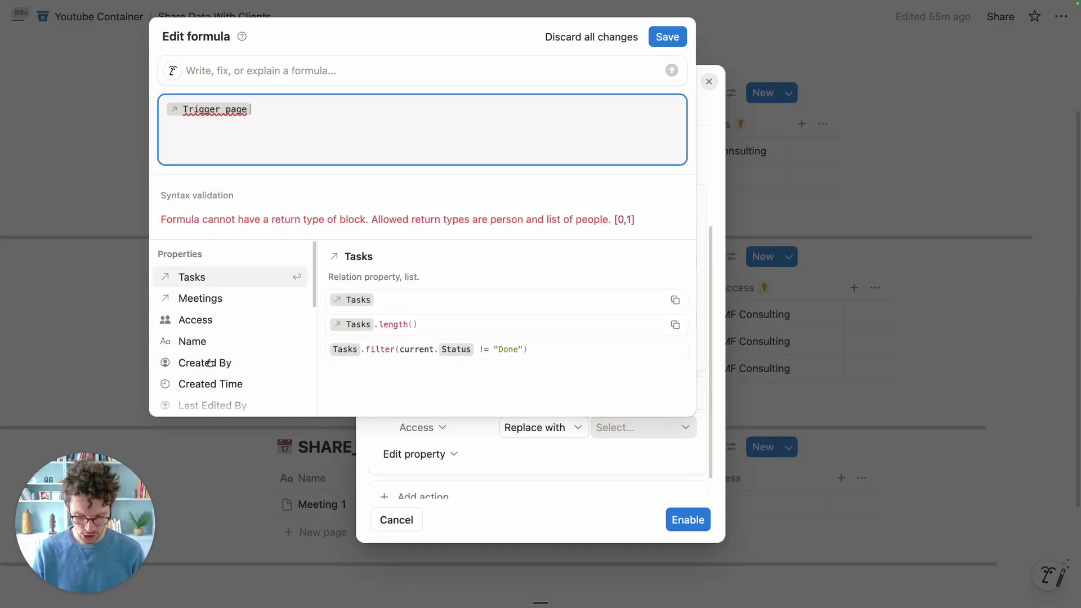
text(.acc)
click(203, 286)
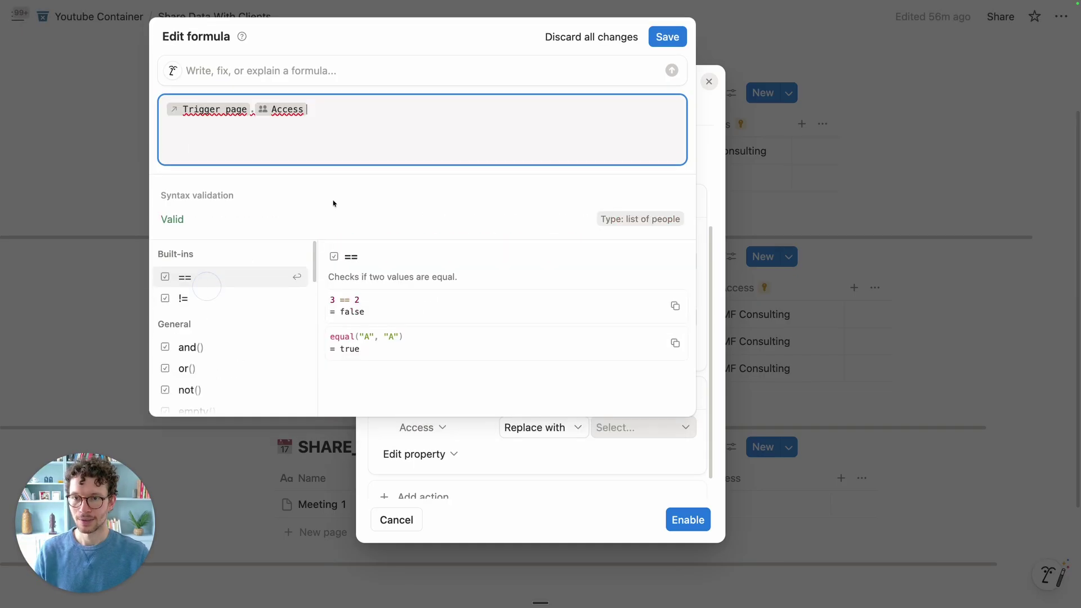
click(660, 43)
scroll(495, 394, down, 1)
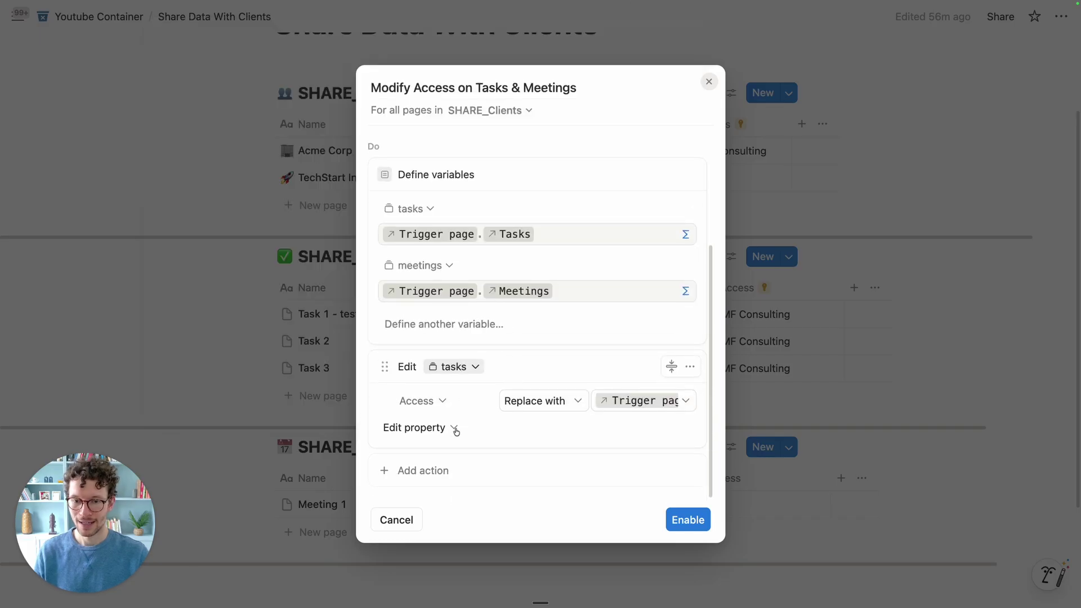
click(432, 471)
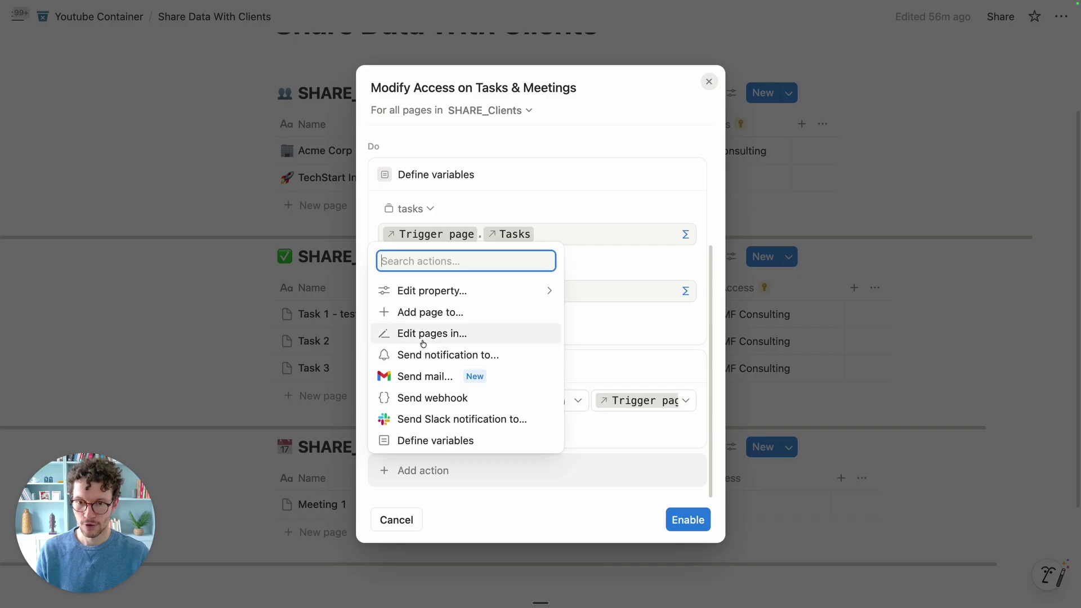
Add an Edit pages action on the meetings variable replacing Access with Trigger page.Access.
click(422, 341)
click(449, 432)
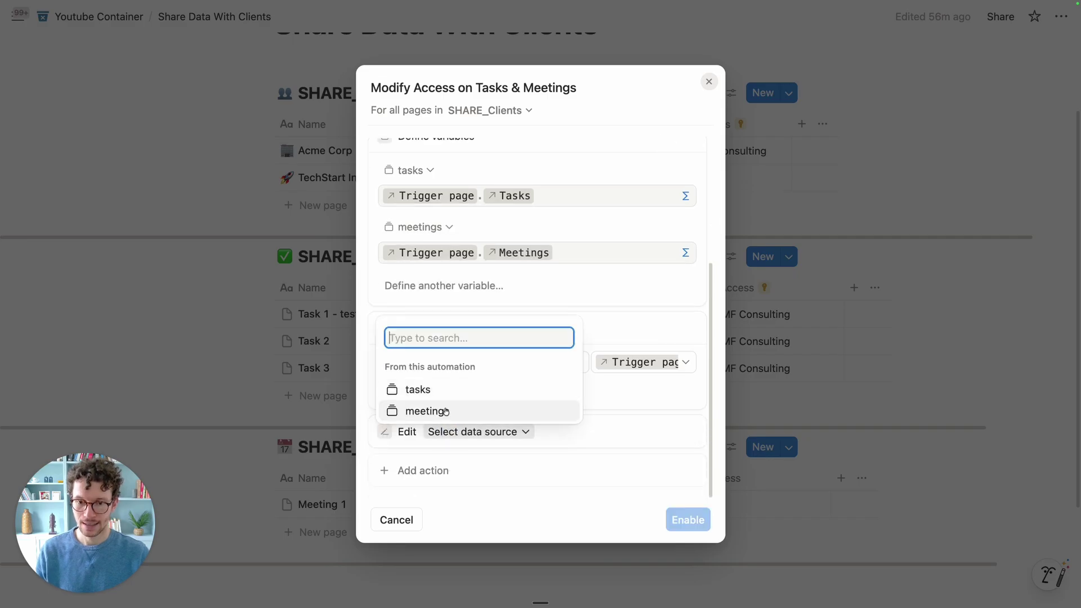
click(434, 192)
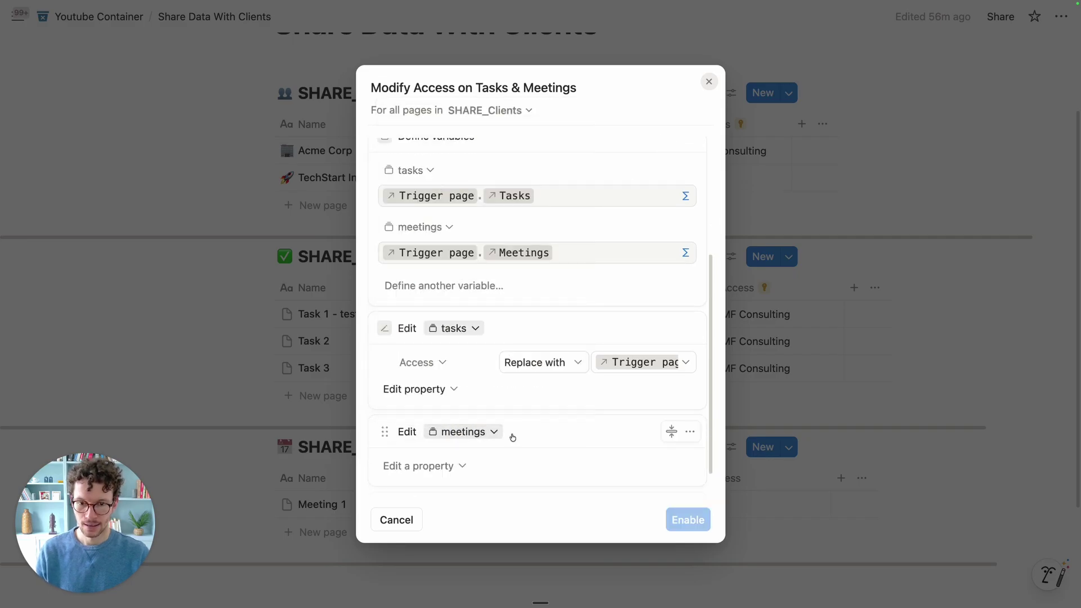
click(418, 465)
click(394, 398)
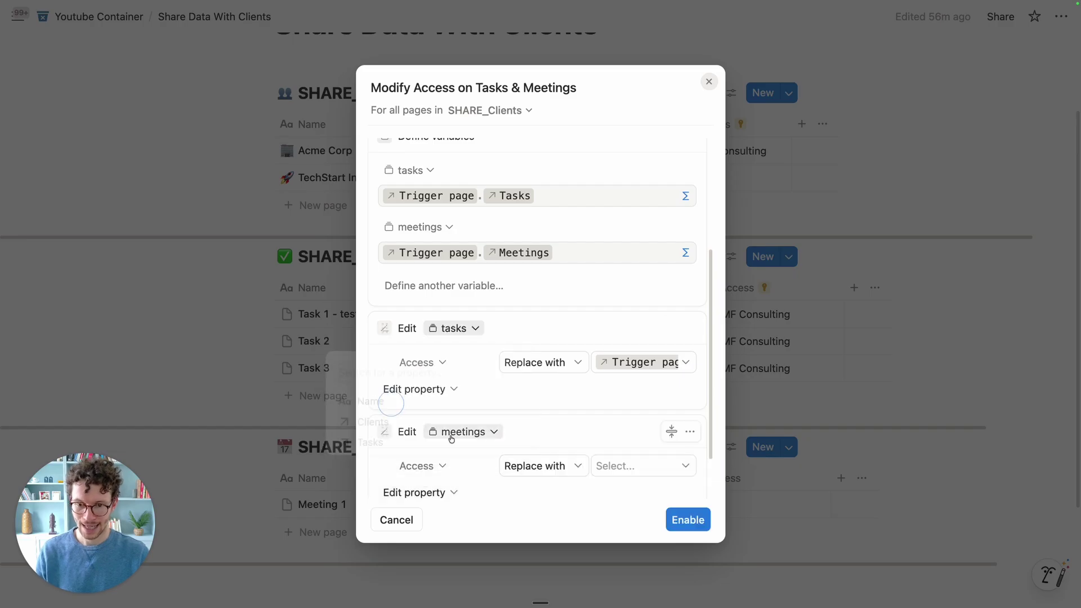
click(620, 466)
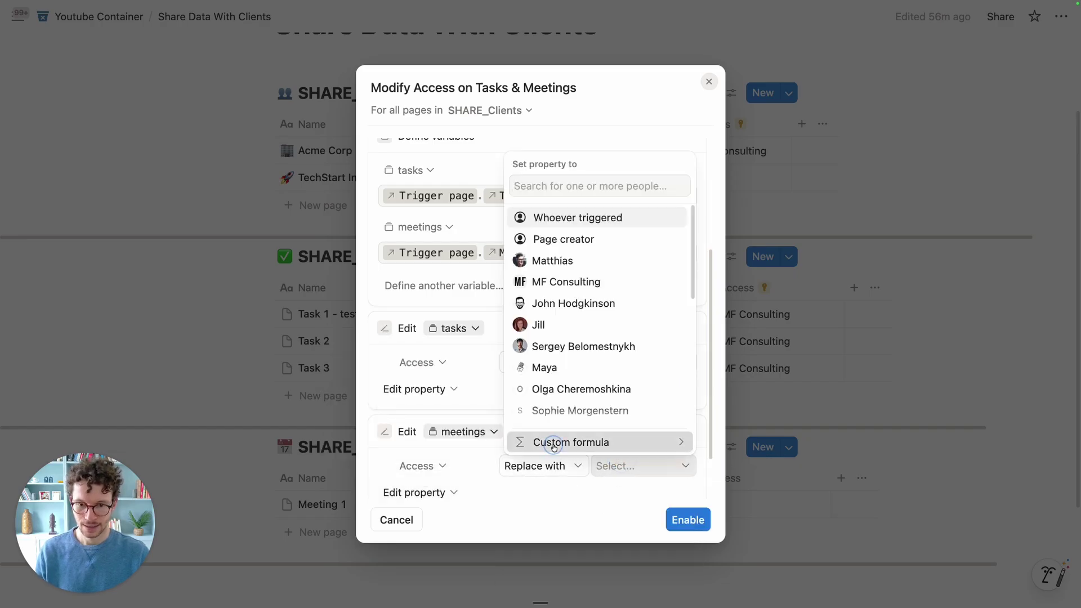
click(569, 442)
click(215, 401)
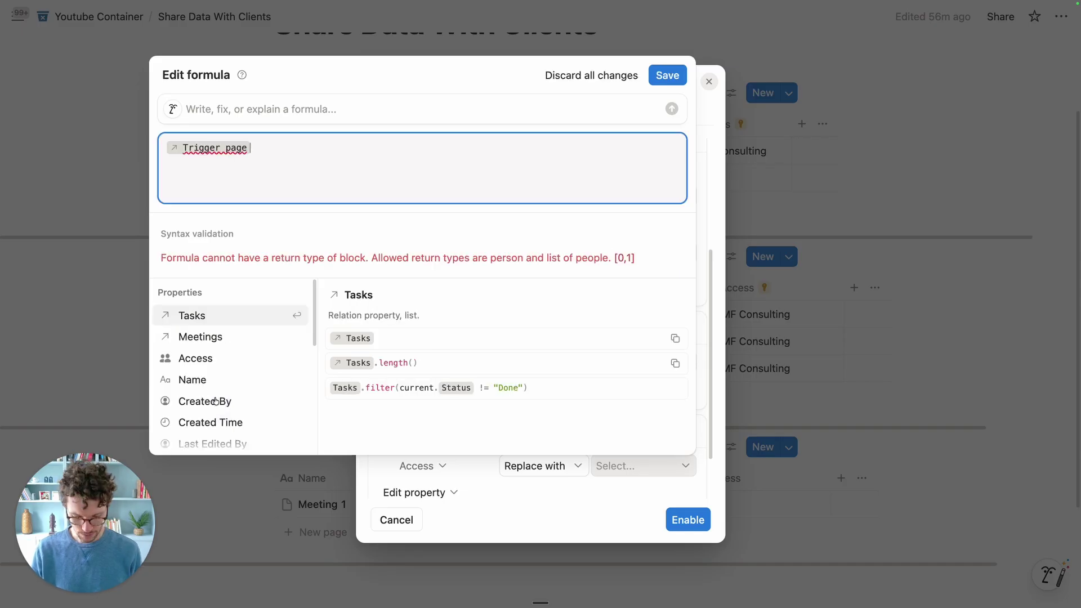
text(.acc)
key(Return)
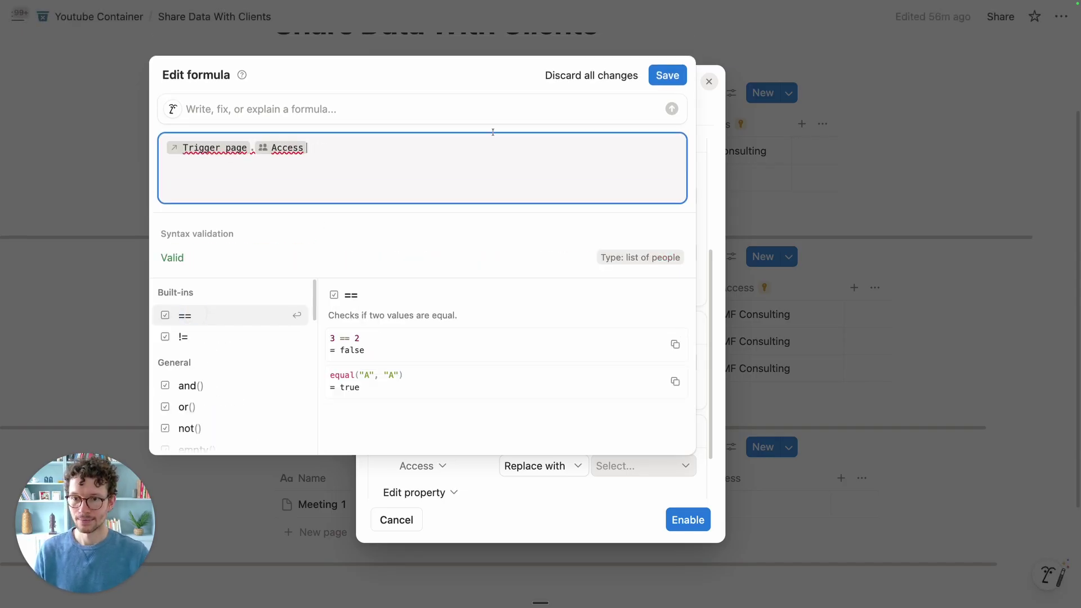
click(666, 77)
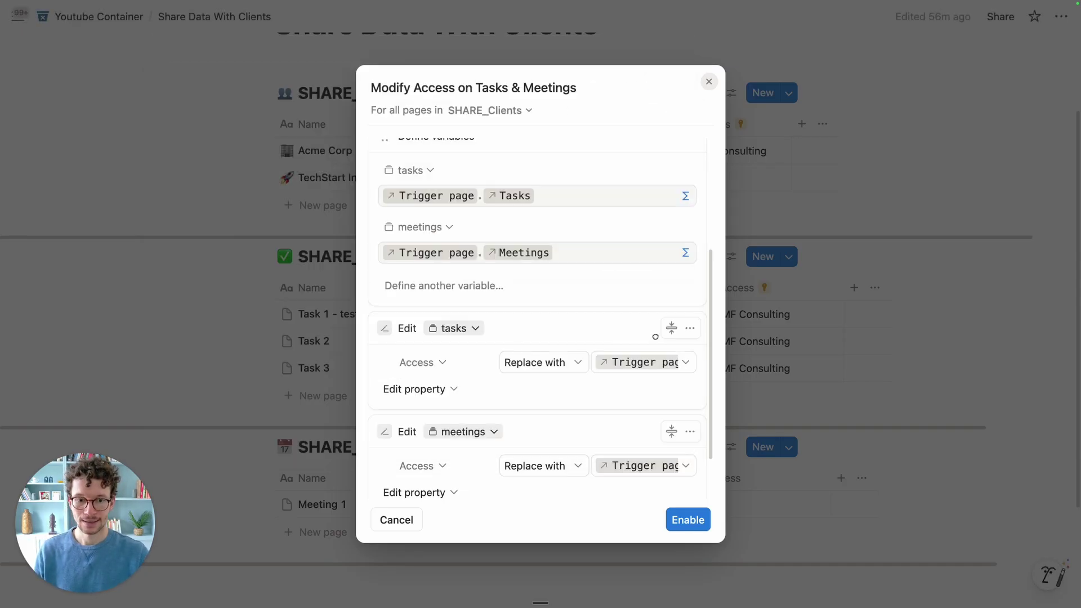
Enable the automation, then remove the client user from Acme Corp's Access.
click(676, 520)
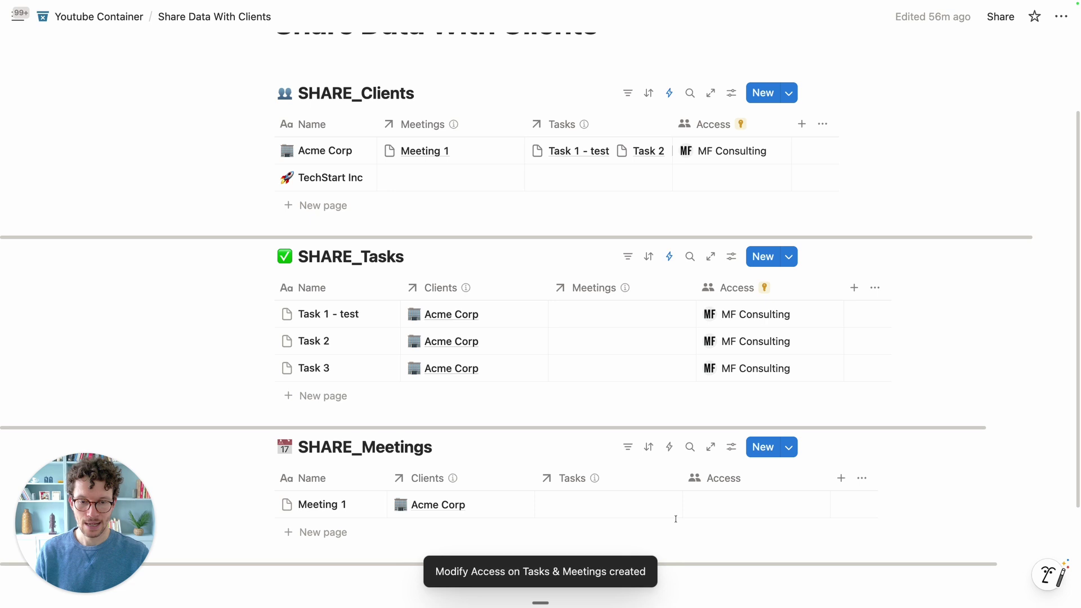
click(721, 158)
click(777, 152)
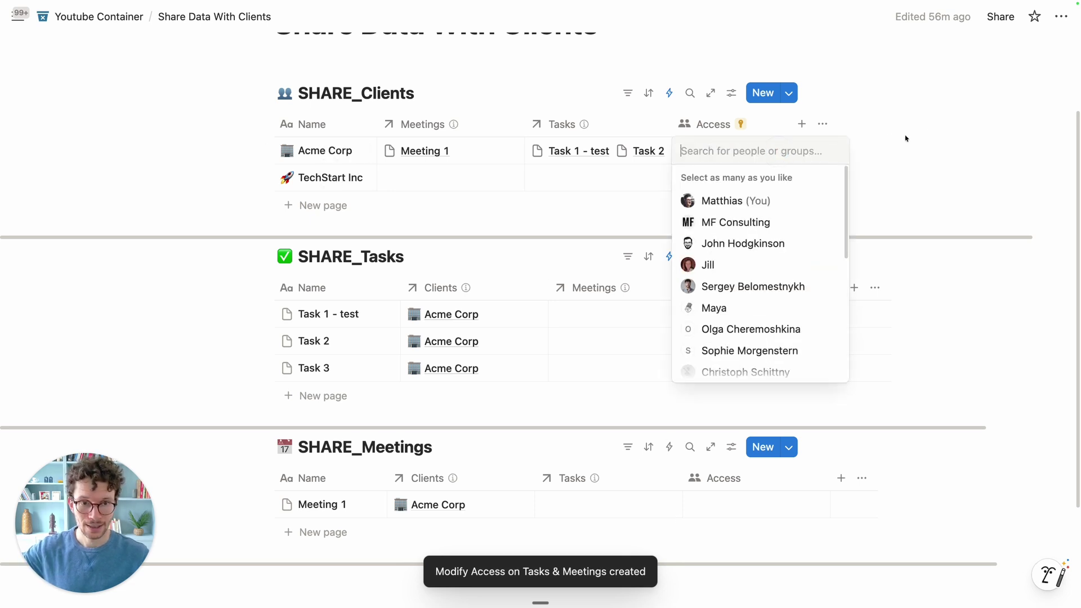
click(929, 130)
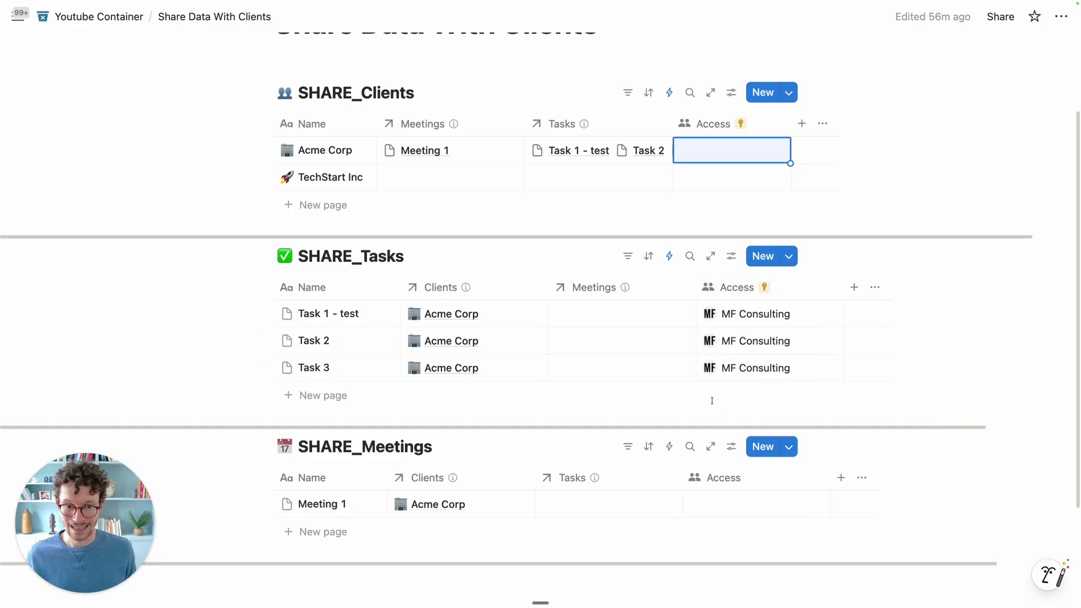
scroll(718, 388, down, 1)
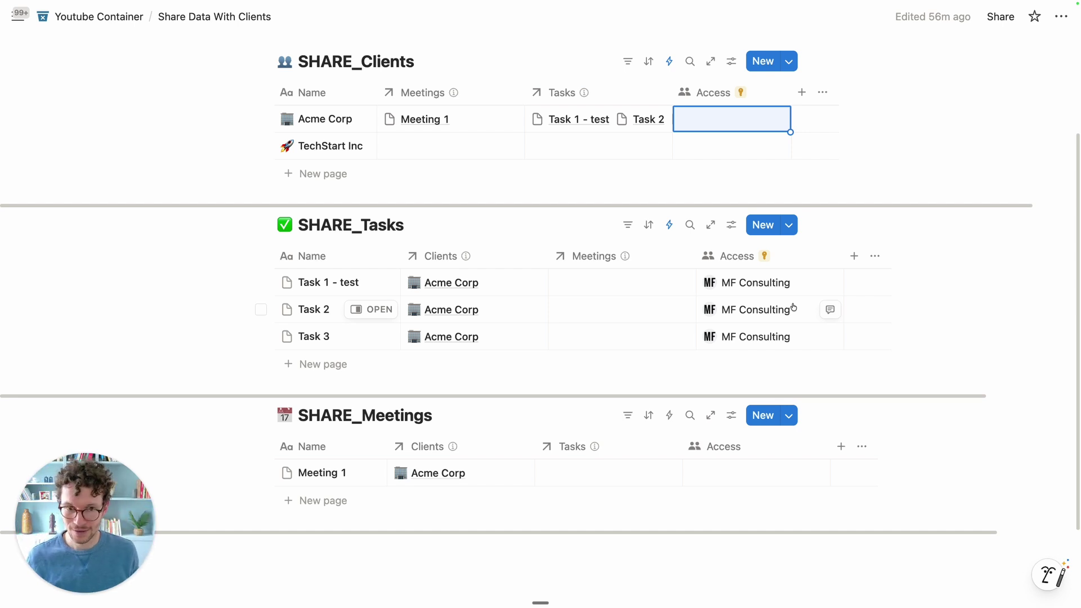
scroll(827, 329, up, 1)
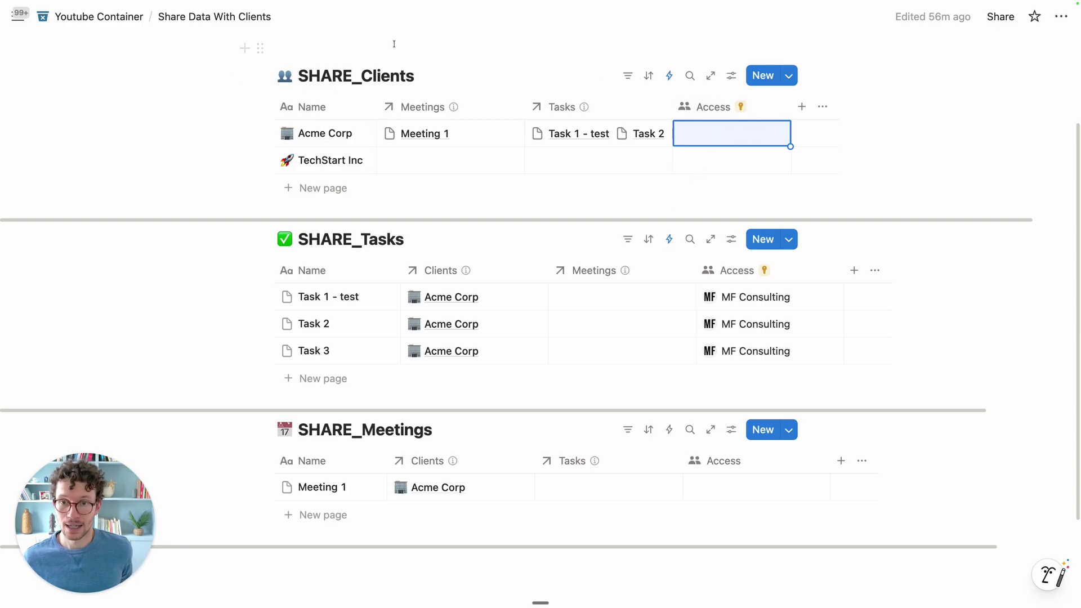
Check the SHARE_Clients automations and confirm MF Consulting fills Acme Corp's, tasks' and Meeting 1's Access.
click(376, 68)
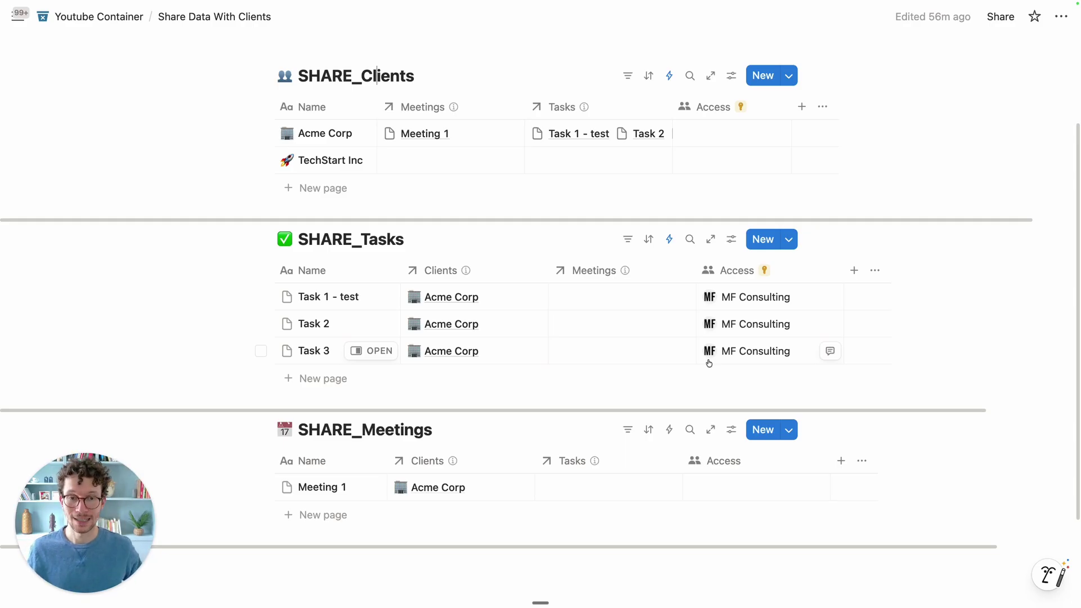
click(669, 76)
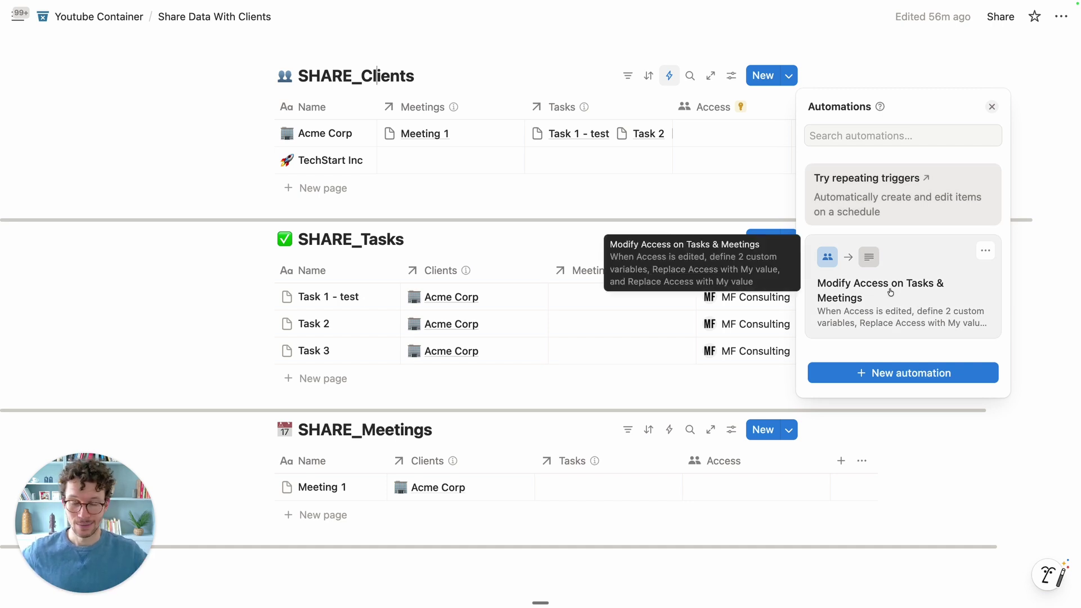
click(628, 183)
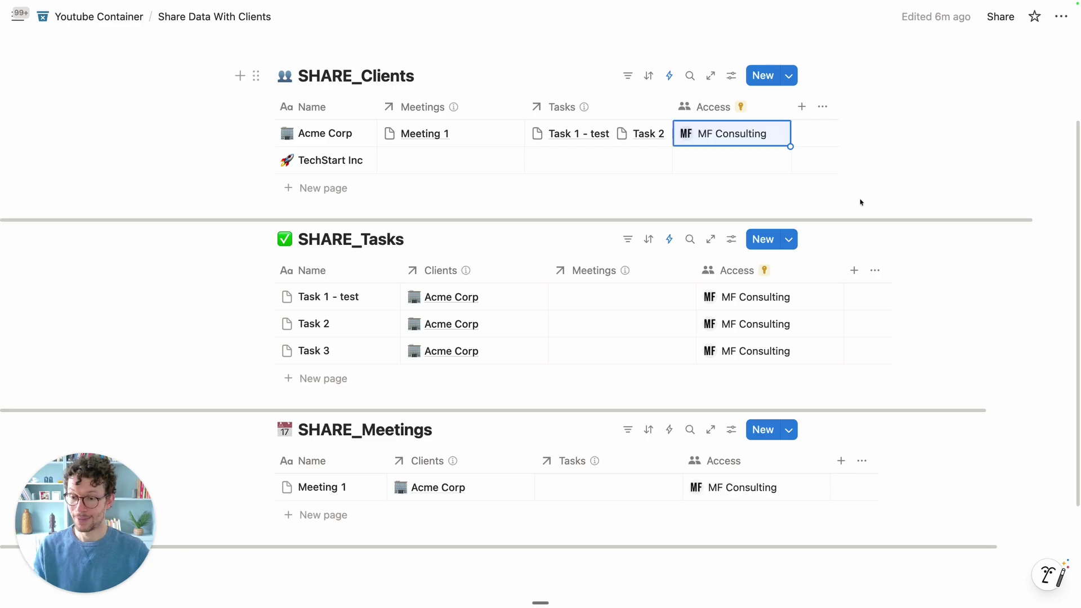
scroll(782, 239, up, 2)
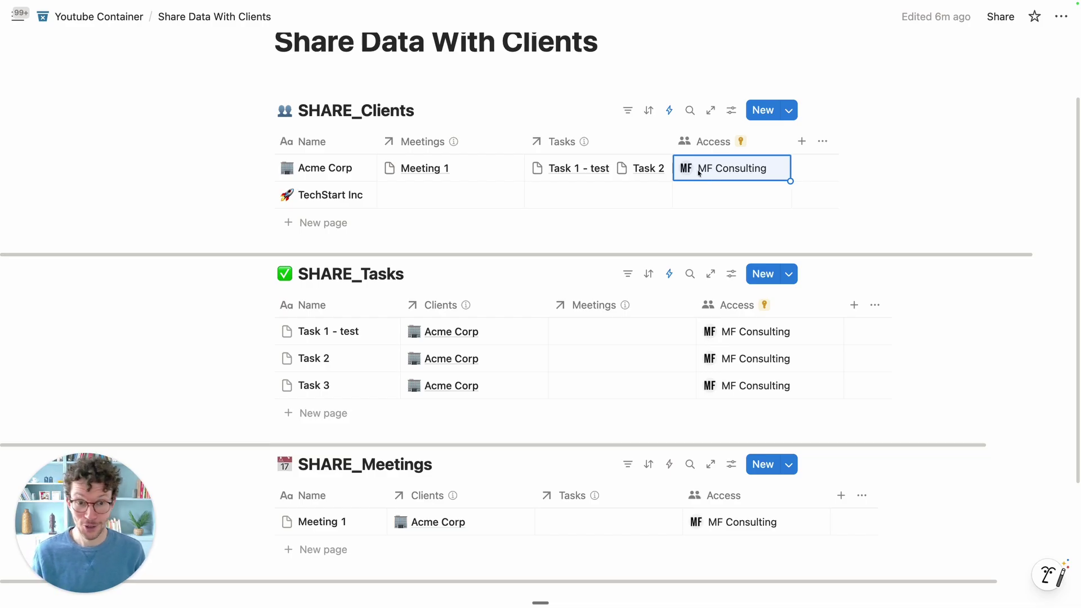
Replace MF Consulting with your own account in Acme Corp's Access, then check the tasks and meeting.
click(699, 171)
click(749, 219)
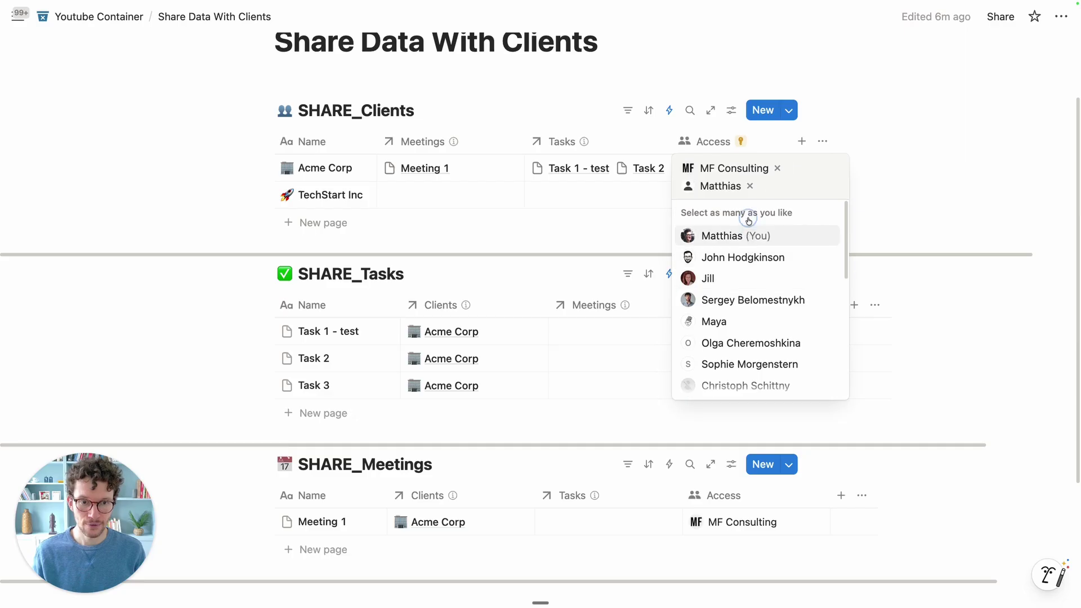
click(777, 168)
click(888, 123)
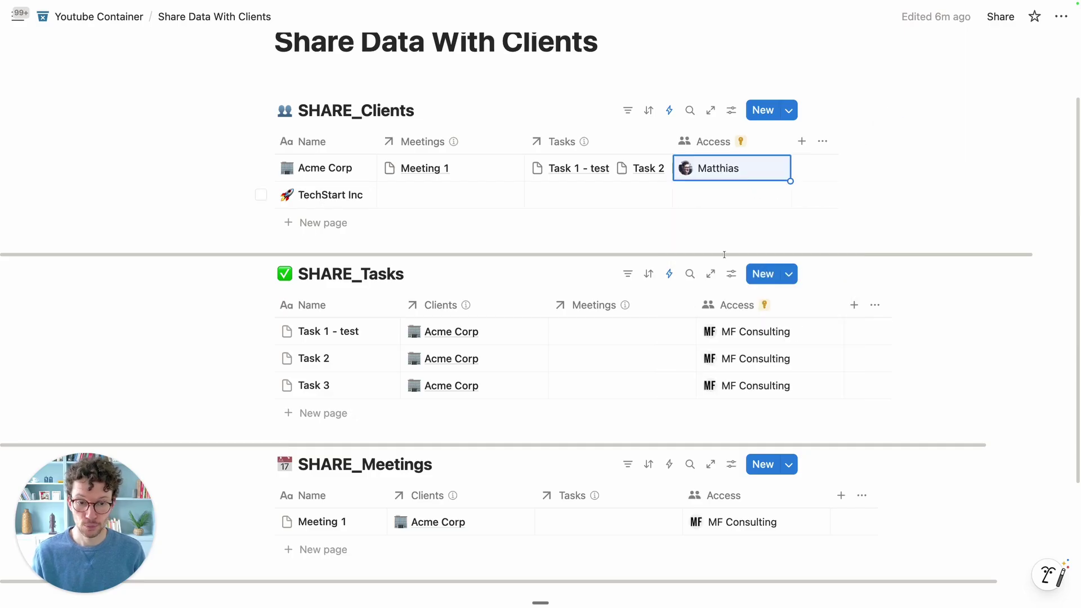
scroll(697, 366, down, 2)
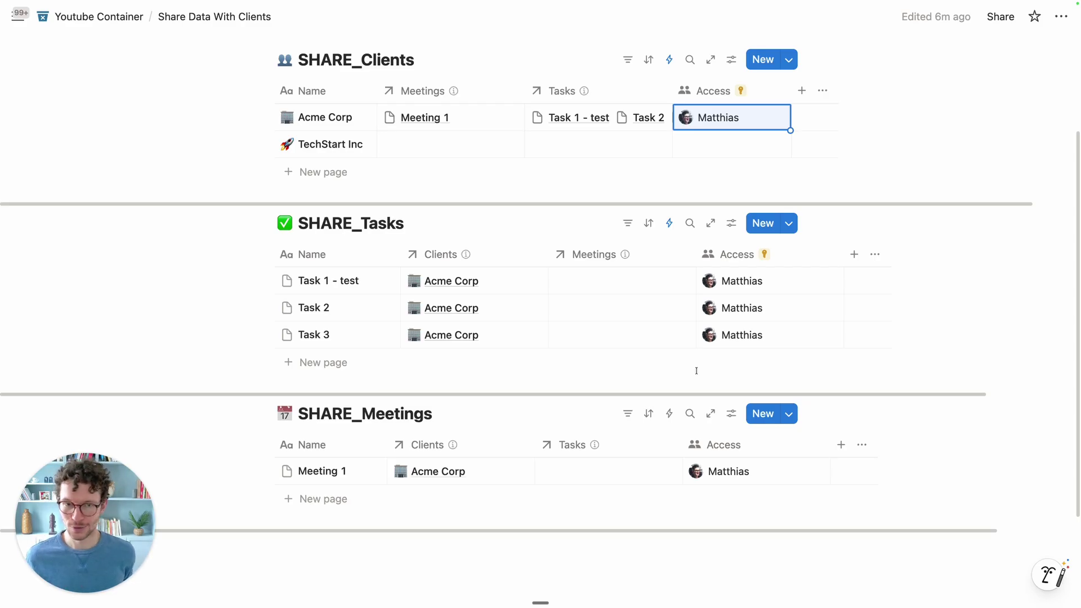
scroll(696, 371, up, 1)
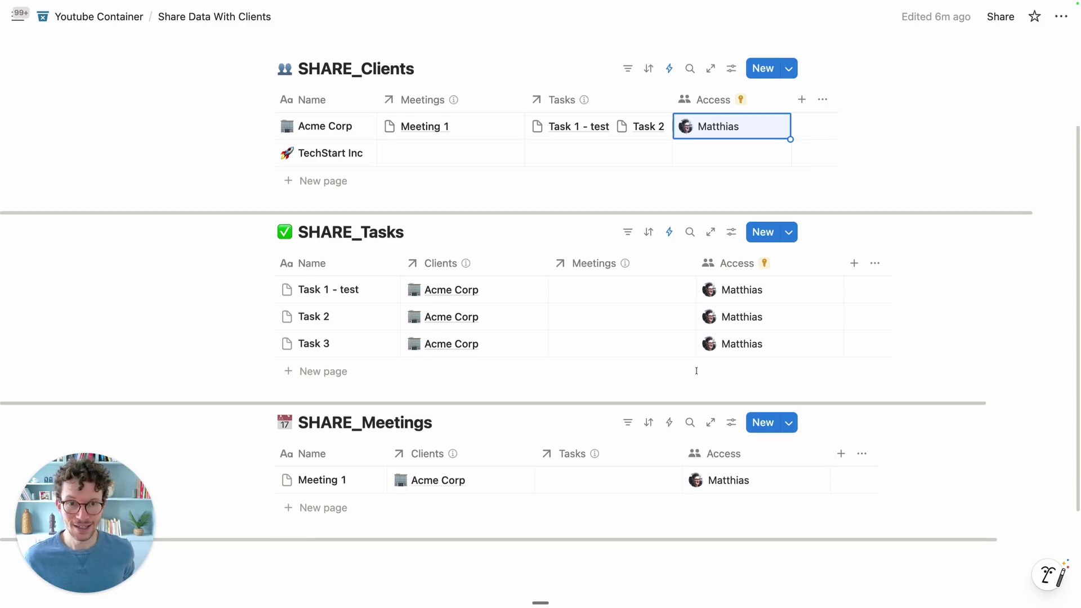
Duplicate the Modify Access automation on SHARE_Clients.
click(668, 71)
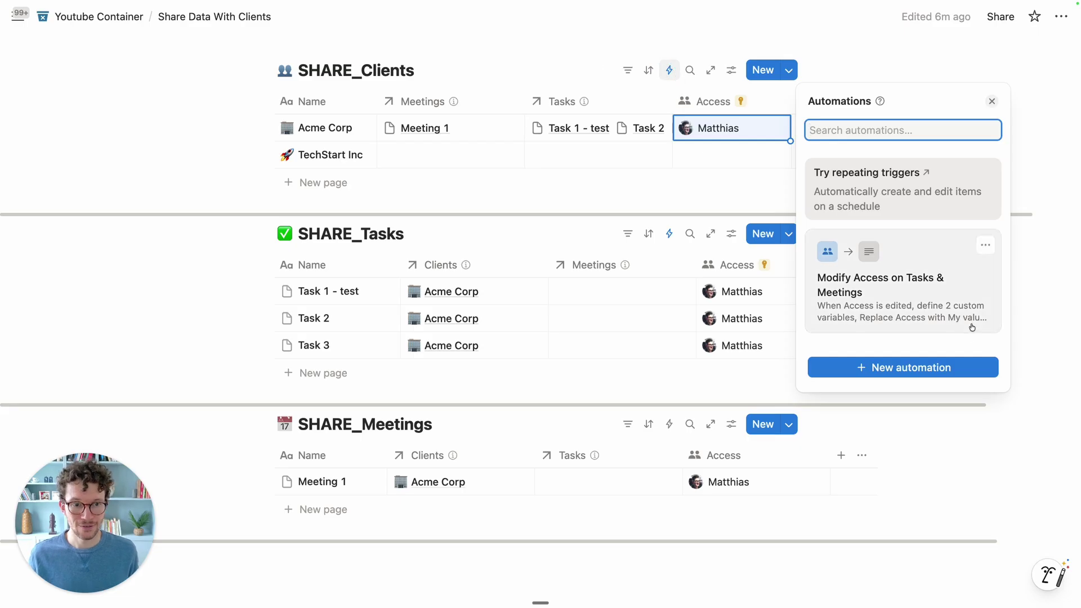
click(983, 244)
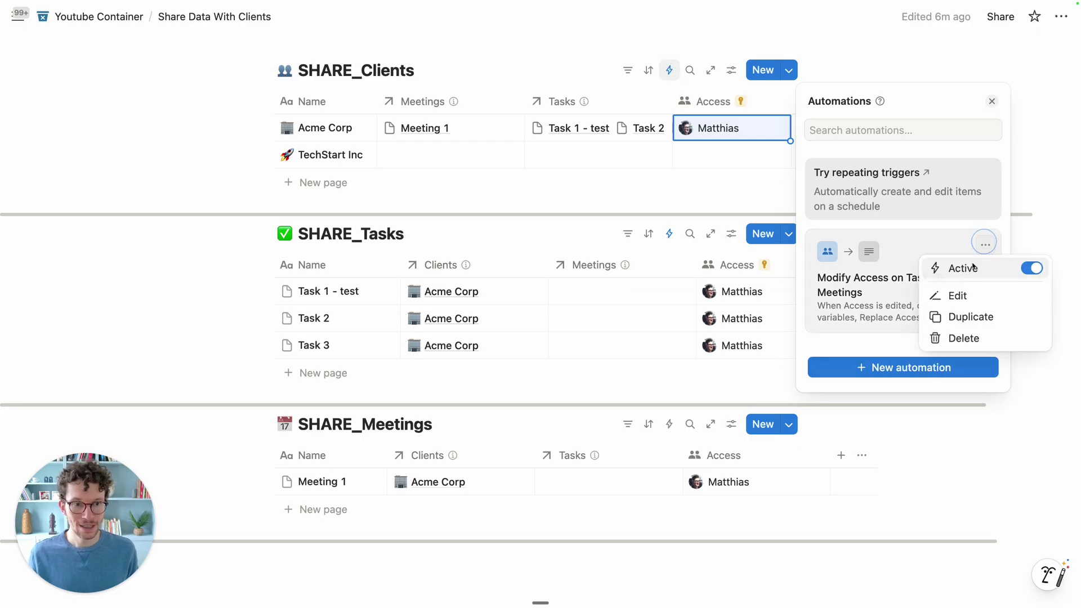
click(940, 316)
Edit the copy and rename it Clear Access on Tasks & Meetings.
click(985, 244)
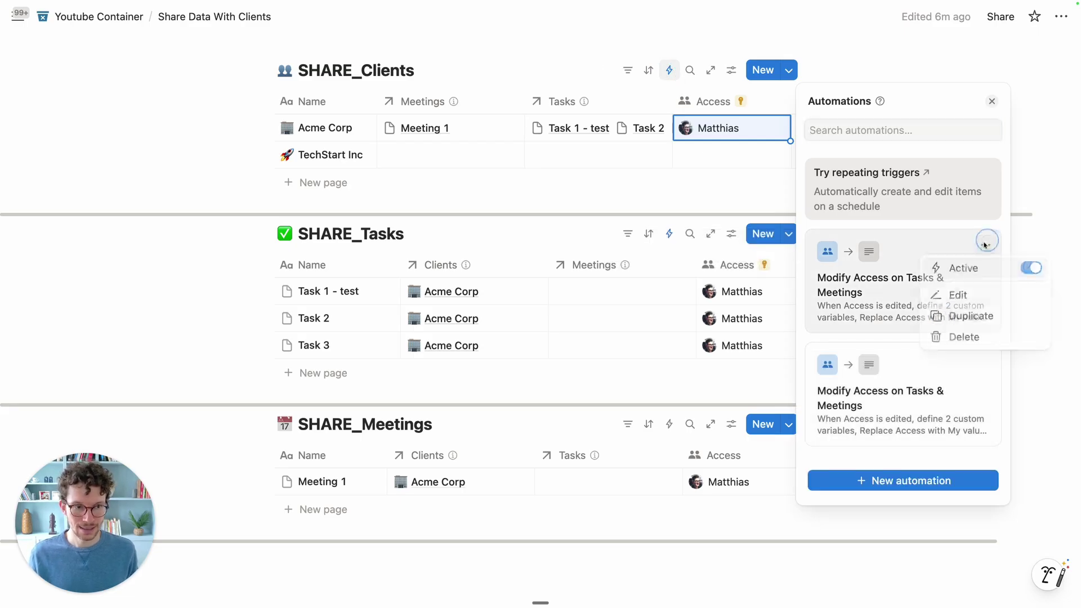
click(960, 292)
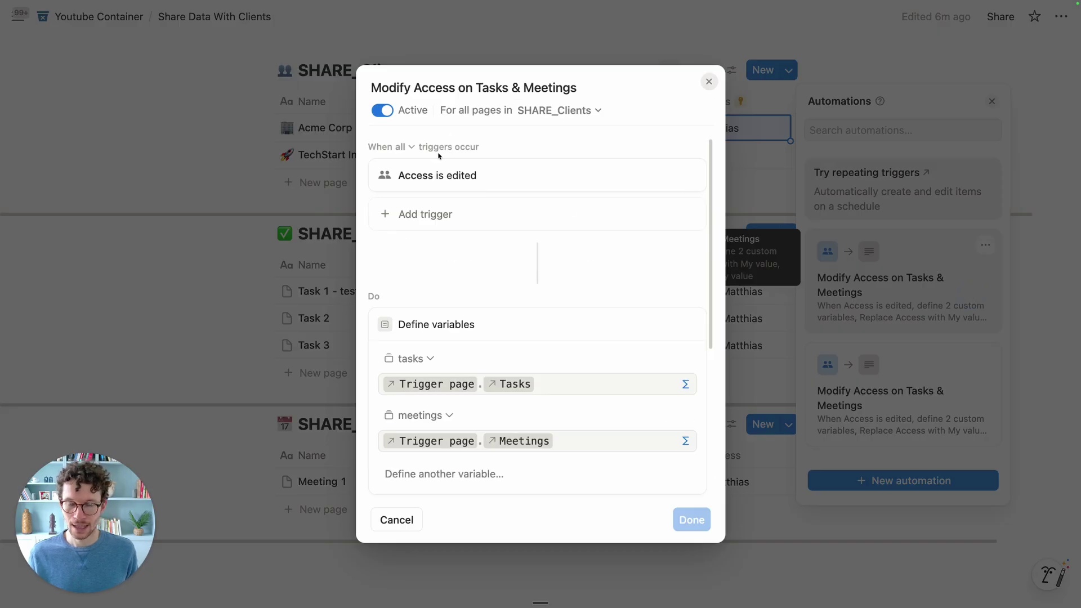
double_click(390, 88)
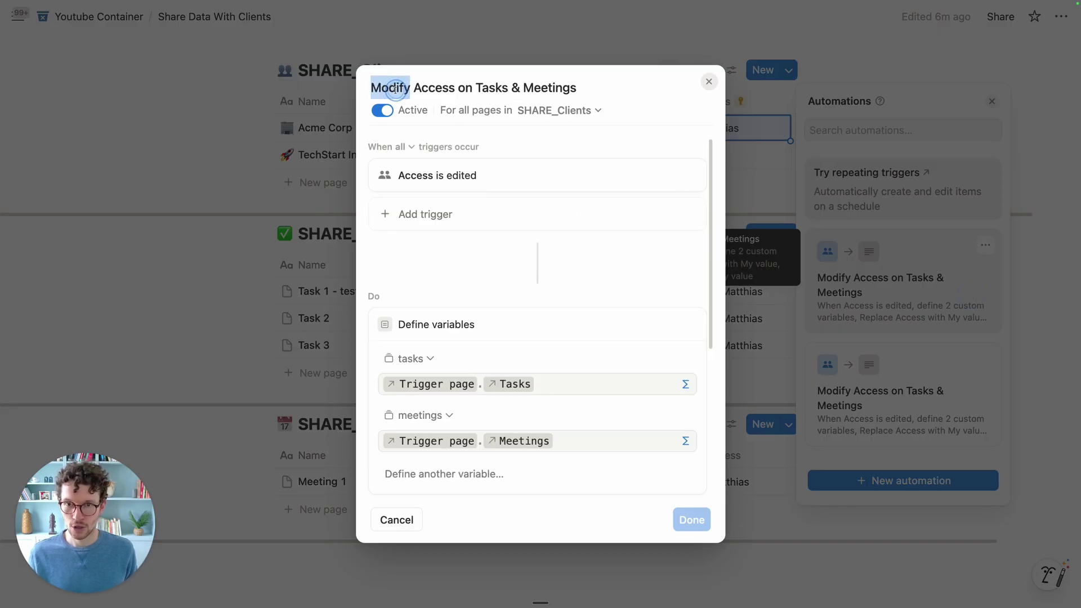
text(Clear)
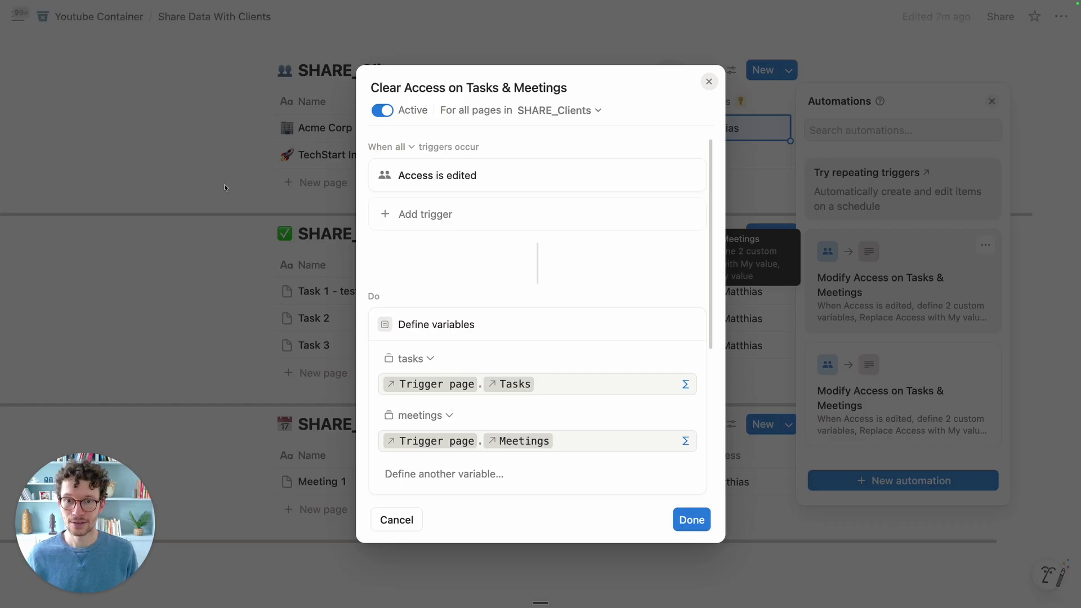
click(424, 177)
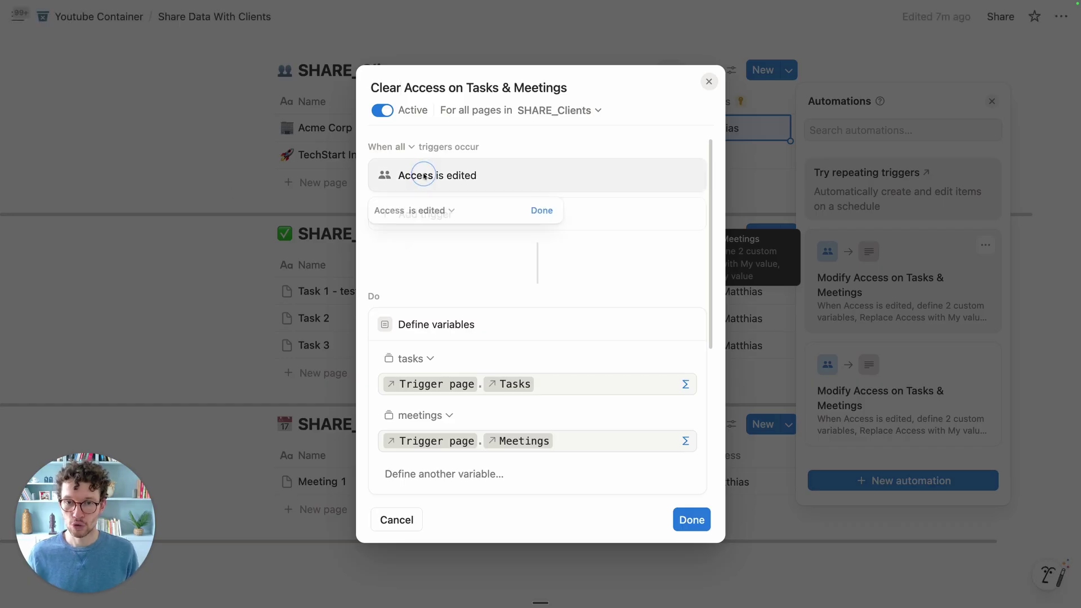
Set the automation's trigger to fire when Access is cleared.
click(428, 210)
click(399, 297)
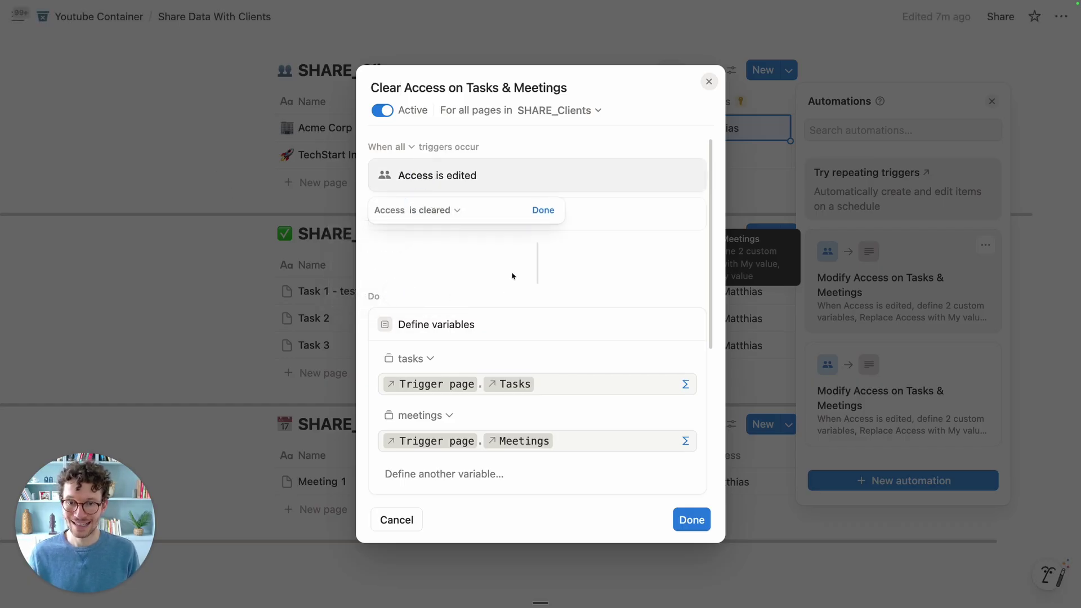
click(543, 210)
scroll(534, 244, down, 3)
scroll(534, 244, down, 2)
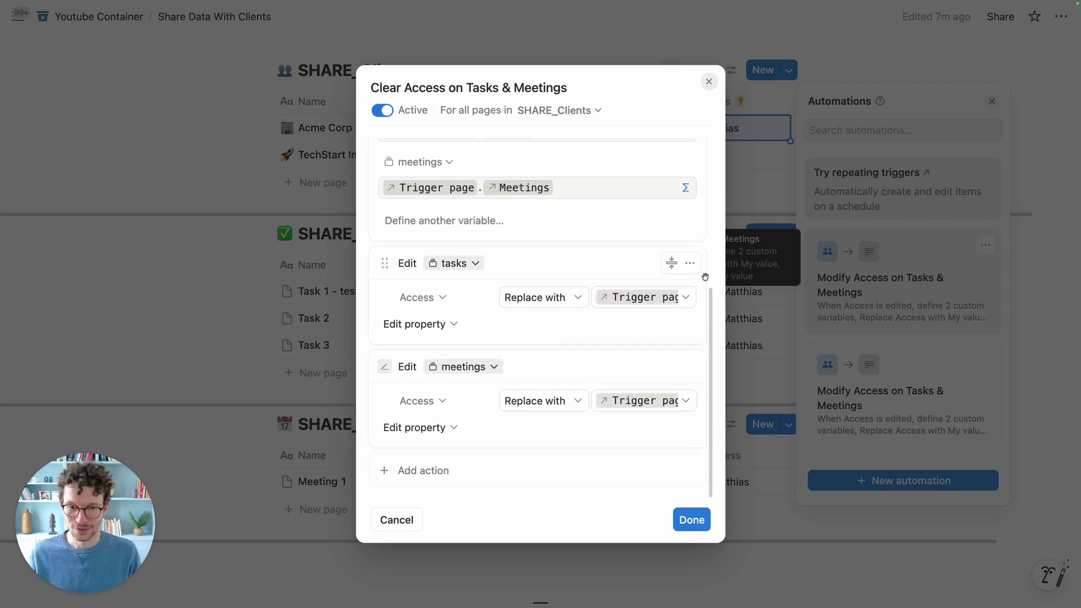
Switch both the tasks' and meetings' Access updates to Toggle.
click(570, 297)
click(524, 384)
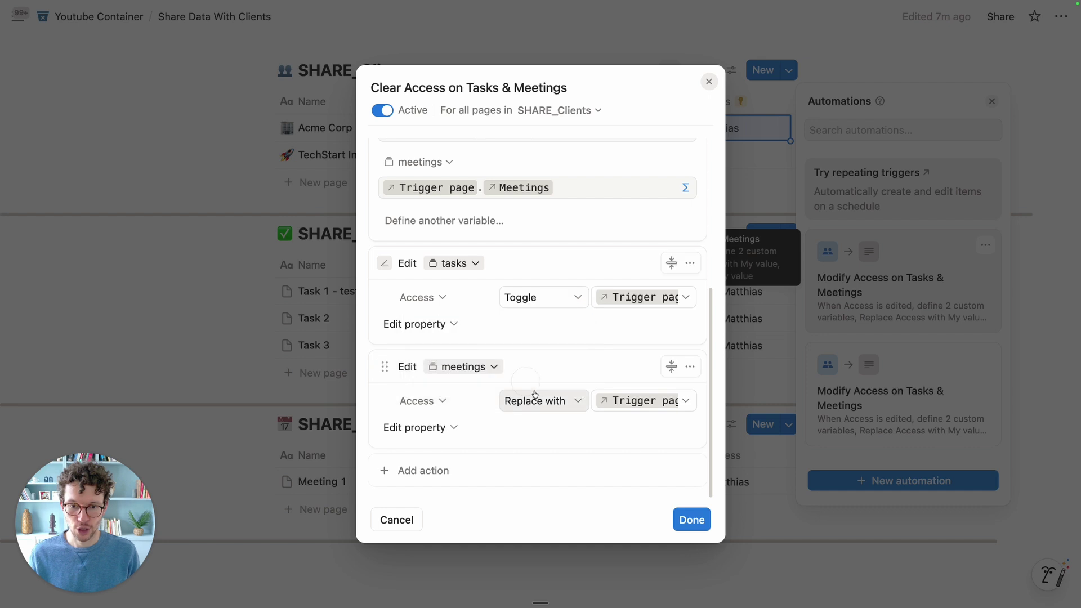
click(541, 401)
click(510, 495)
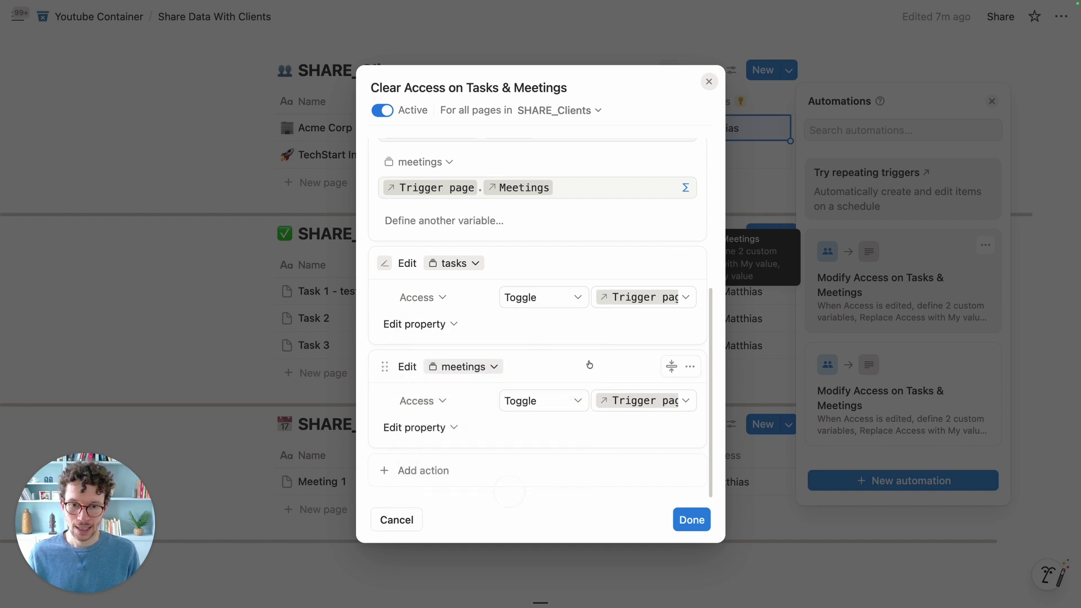
Set the tasks' Access value formula to tasks.first().Access.
click(618, 298)
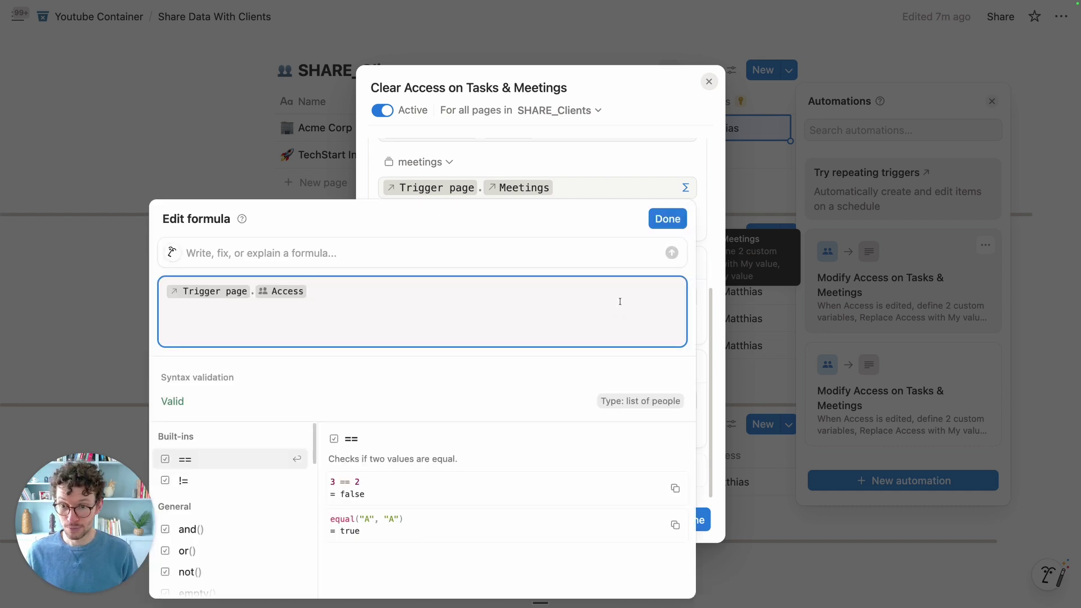
key(BackSpace)
key(BackSpace)
key(BackSpace)
key(BackSpace)
key(BackSpace)
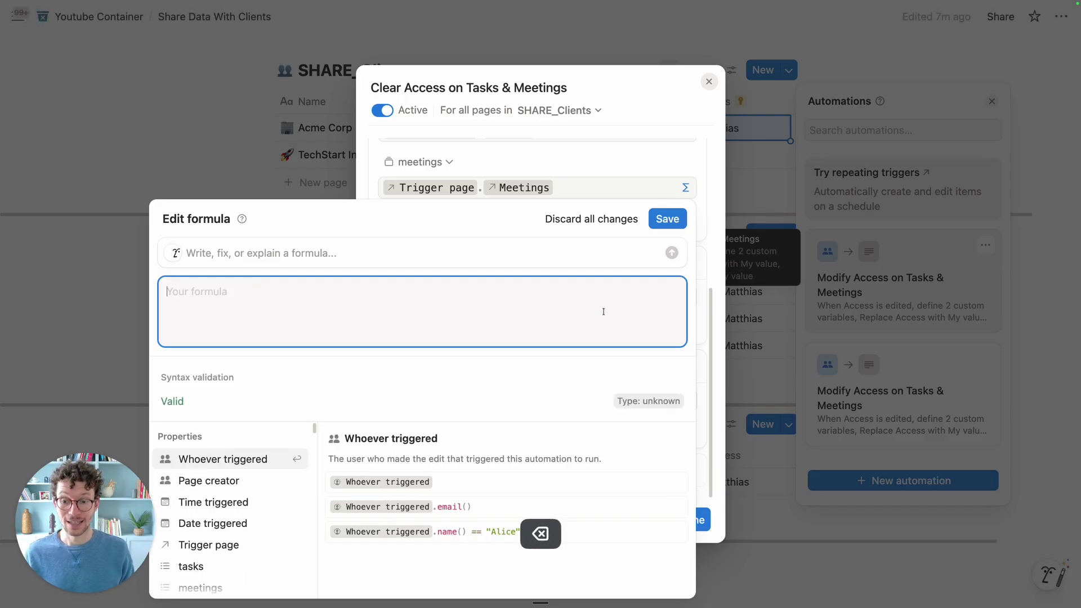
click(243, 568)
text(.fir)
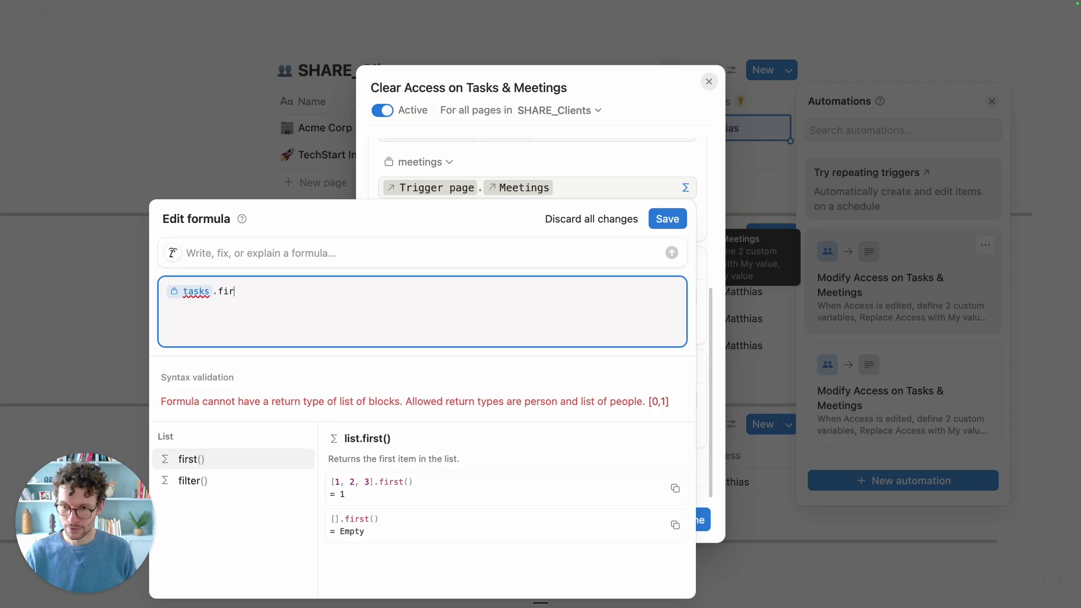
key(Down)
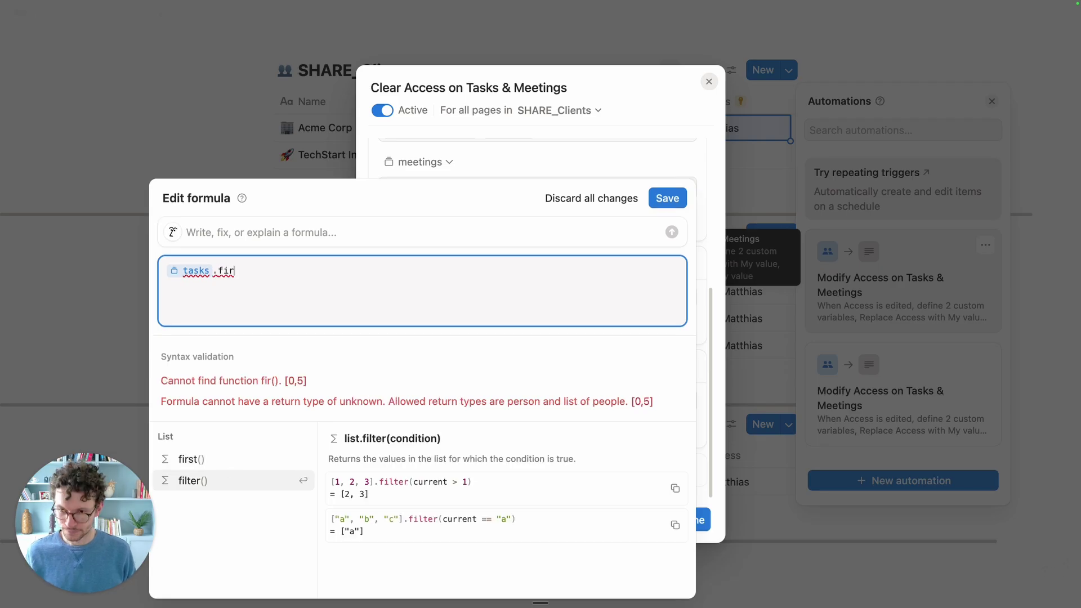
click(217, 458)
text(.)
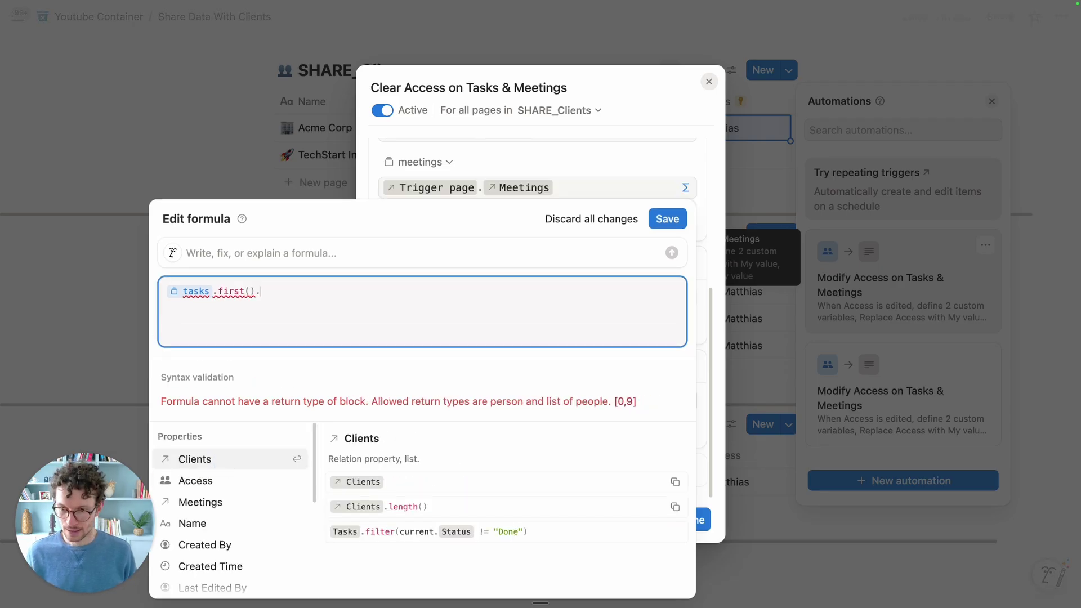
key(Down)
key(Return)
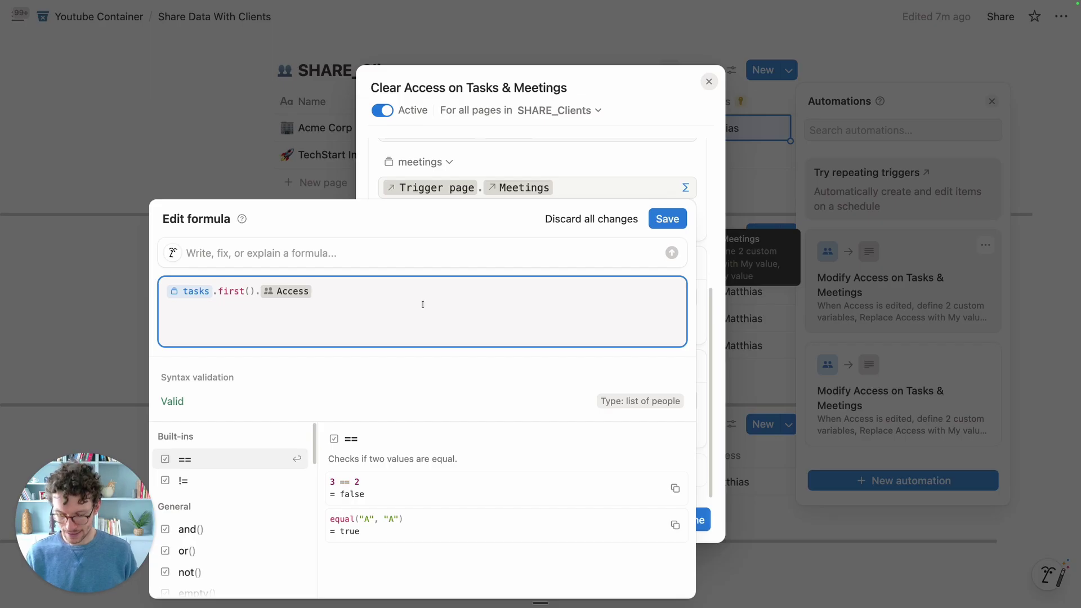
click(668, 218)
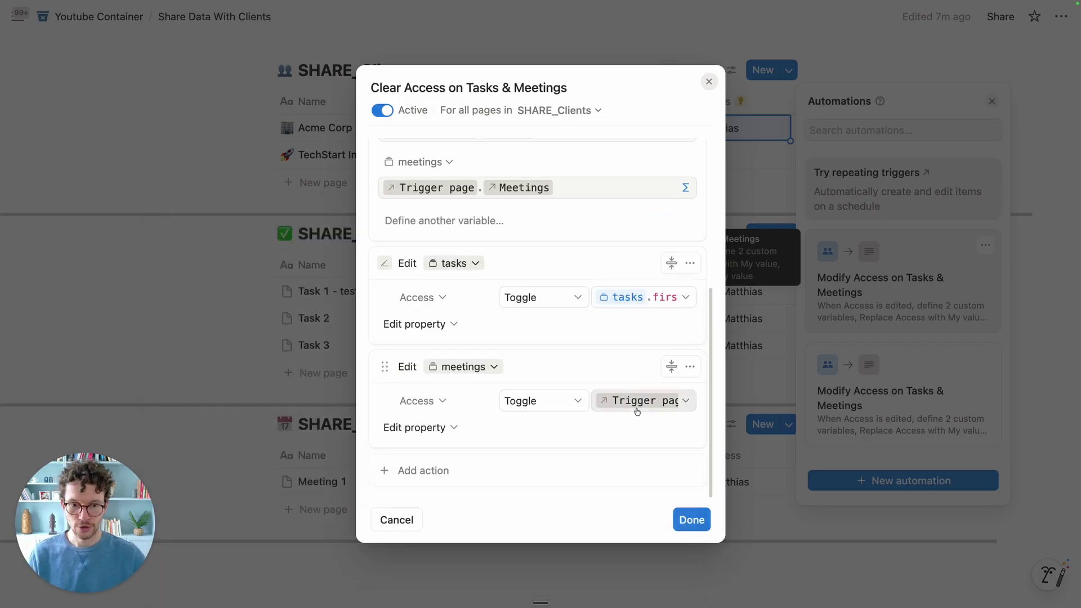
Set the meetings' Access value formula to meetings.first().Access and save it.
click(664, 413)
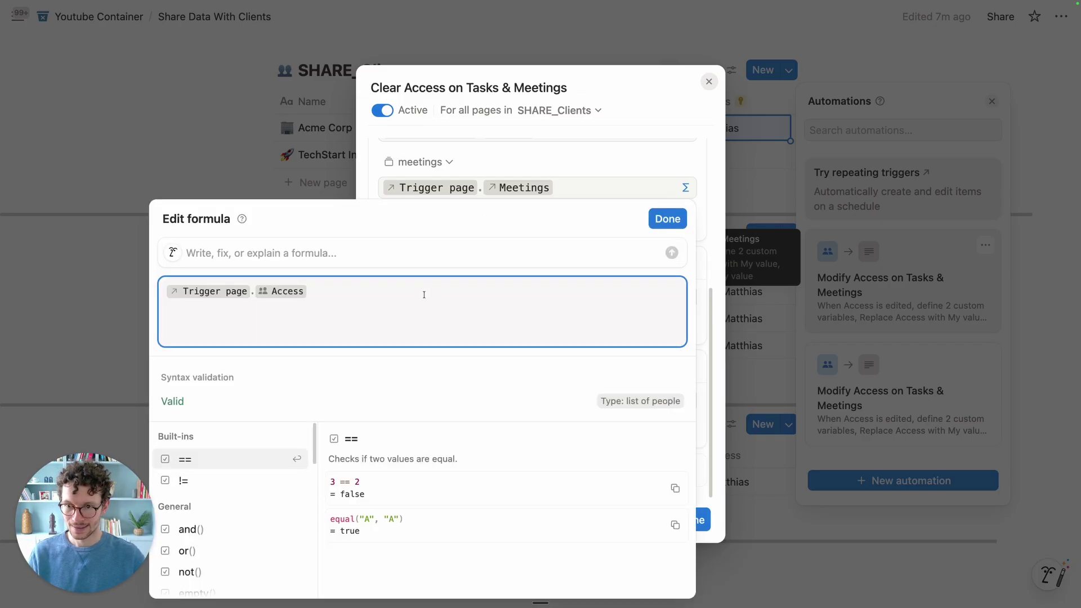
key(BackSpace)
key(BackSpace)
key(BackSpace)
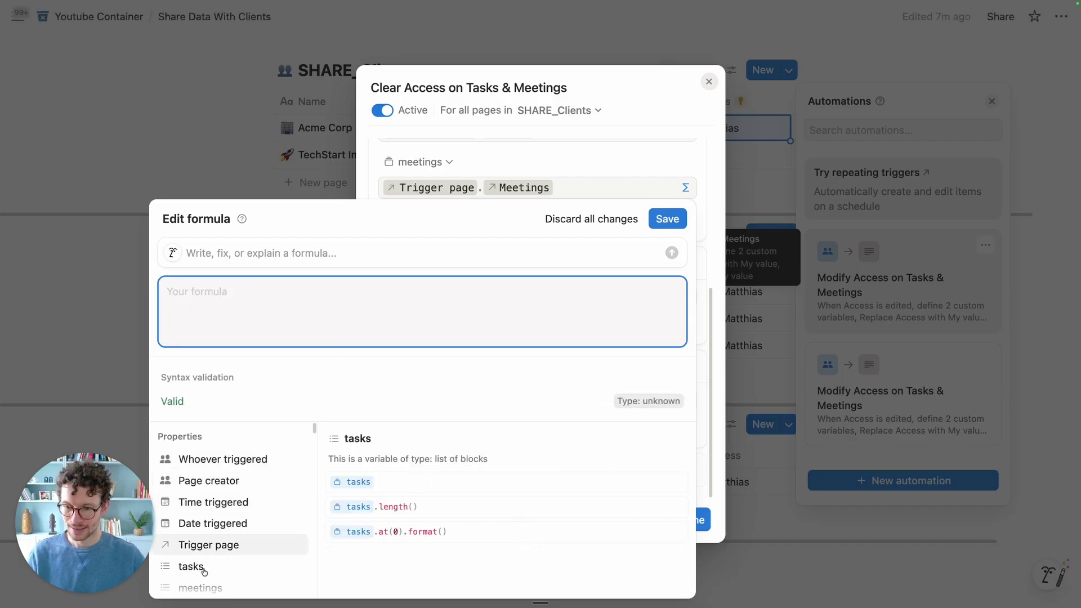
click(199, 585)
text(.)
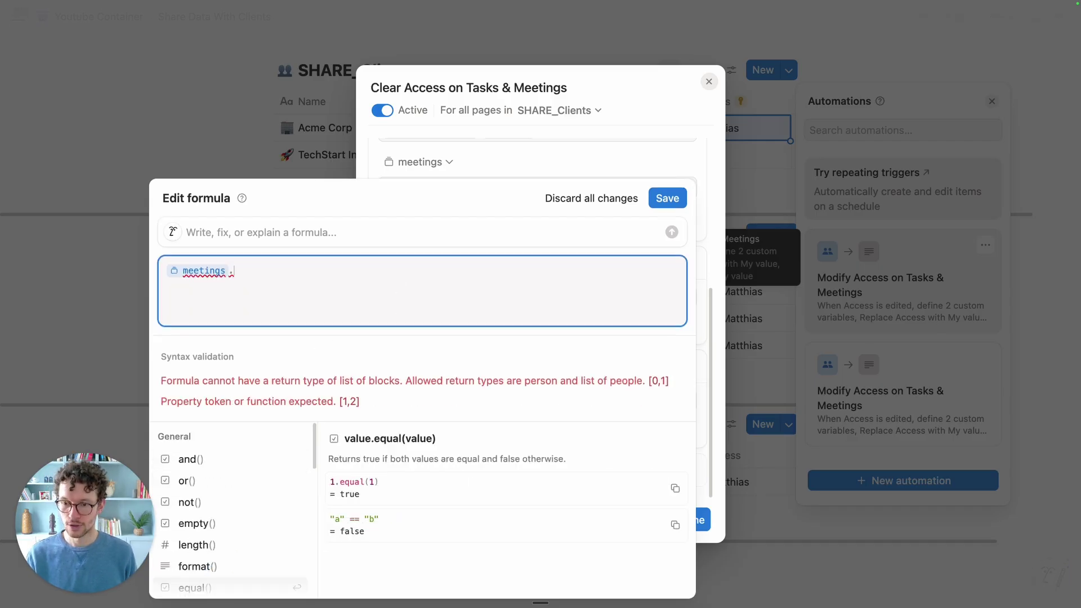
text(fir)
key(Return)
text(.)
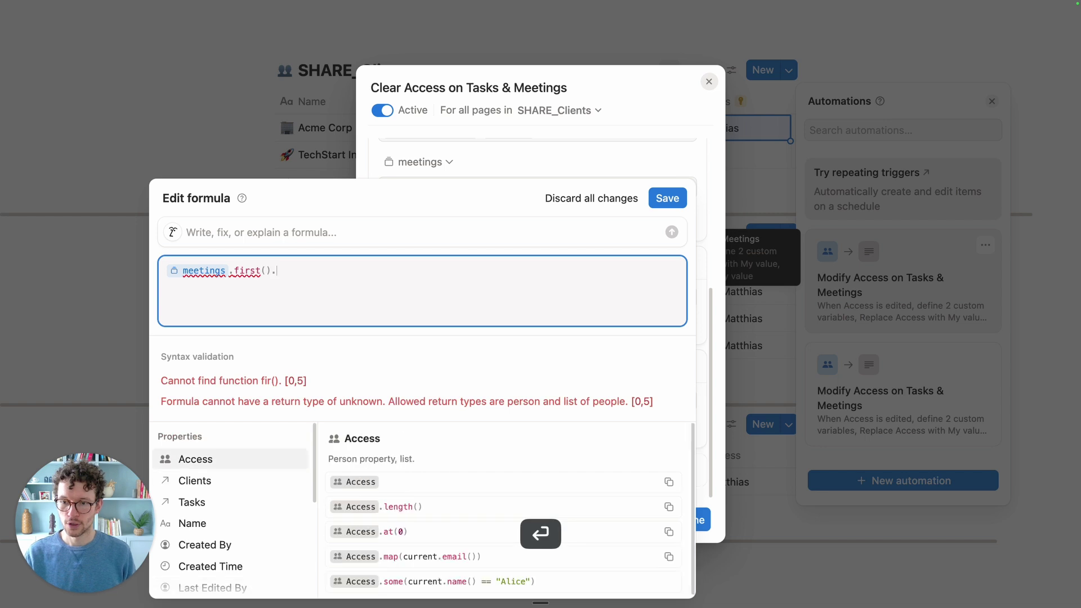
key(Return)
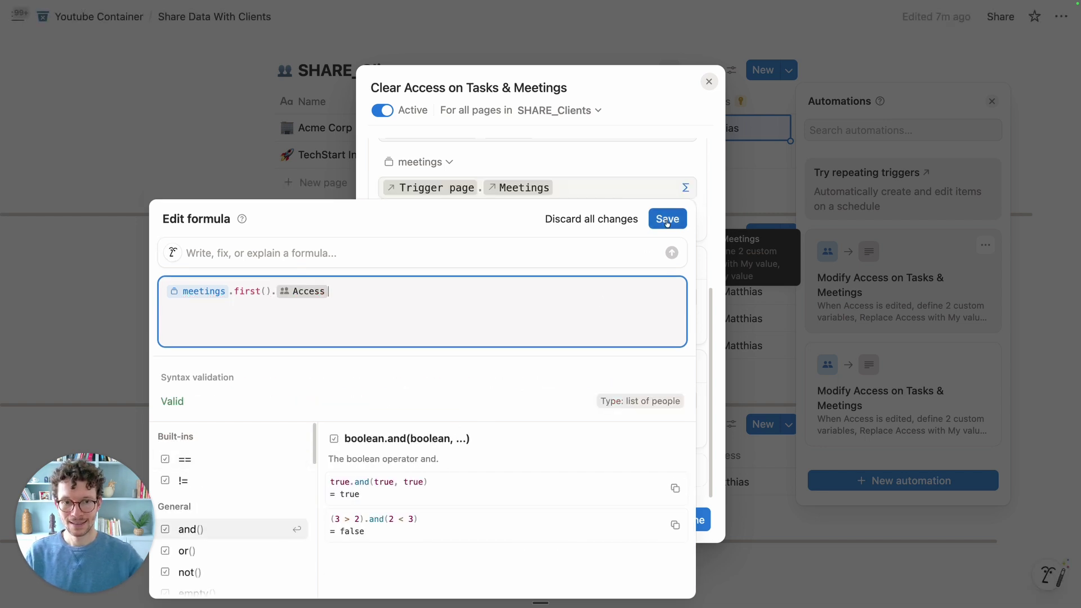
click(668, 199)
Finish saving the automation, then empty Acme Corp's Access by removing its only person.
click(692, 519)
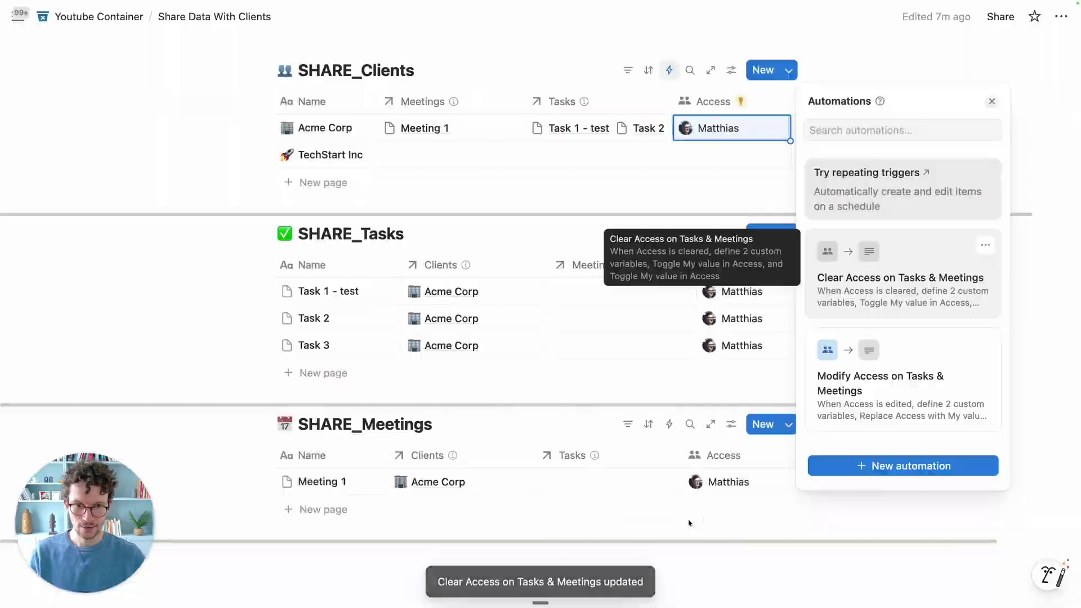
click(631, 186)
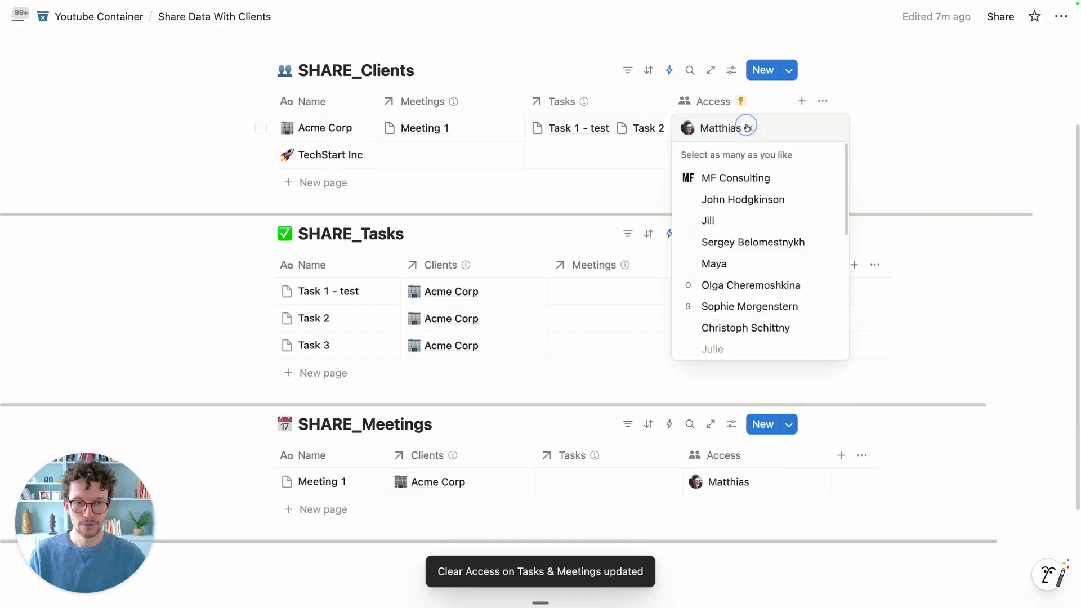
click(732, 128)
click(751, 127)
key(Escape)
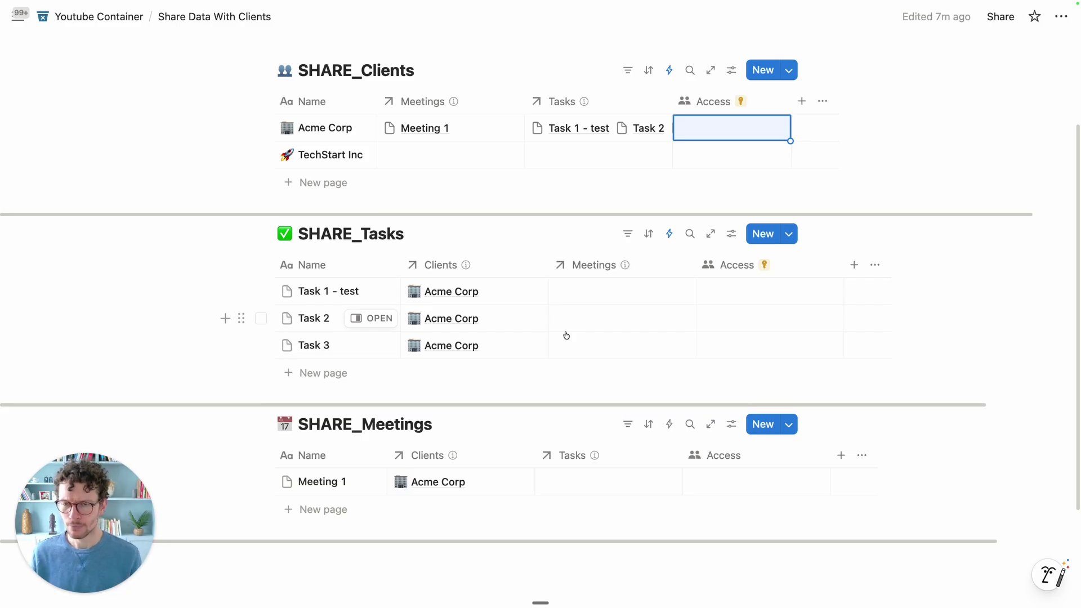
Look over the people available for Acme Corp's Access without changing anything.
scroll(617, 350, up, 3)
scroll(620, 355, down, 5)
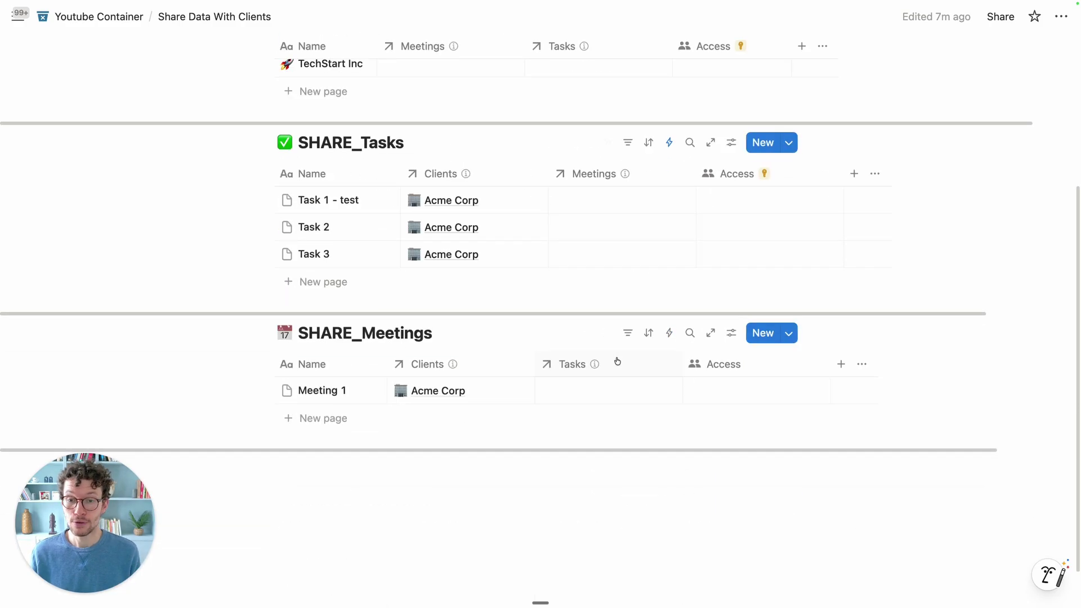
scroll(683, 272, up, 3)
click(719, 207)
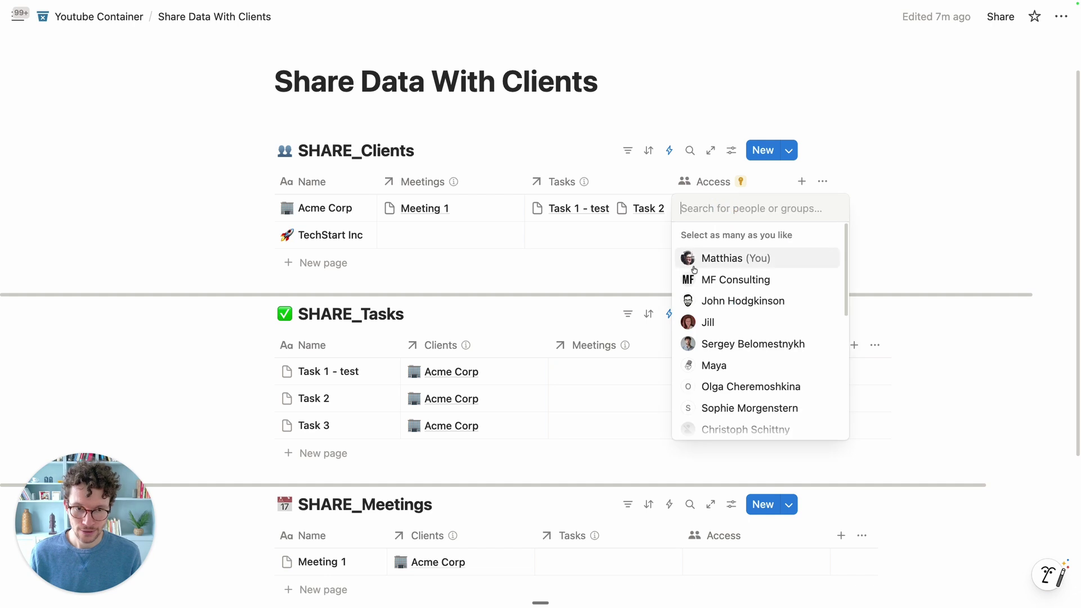
click(647, 129)
Add a subpage below the Meetings database with /page, then delete its Welcome Page title.
scroll(572, 225, down, 5)
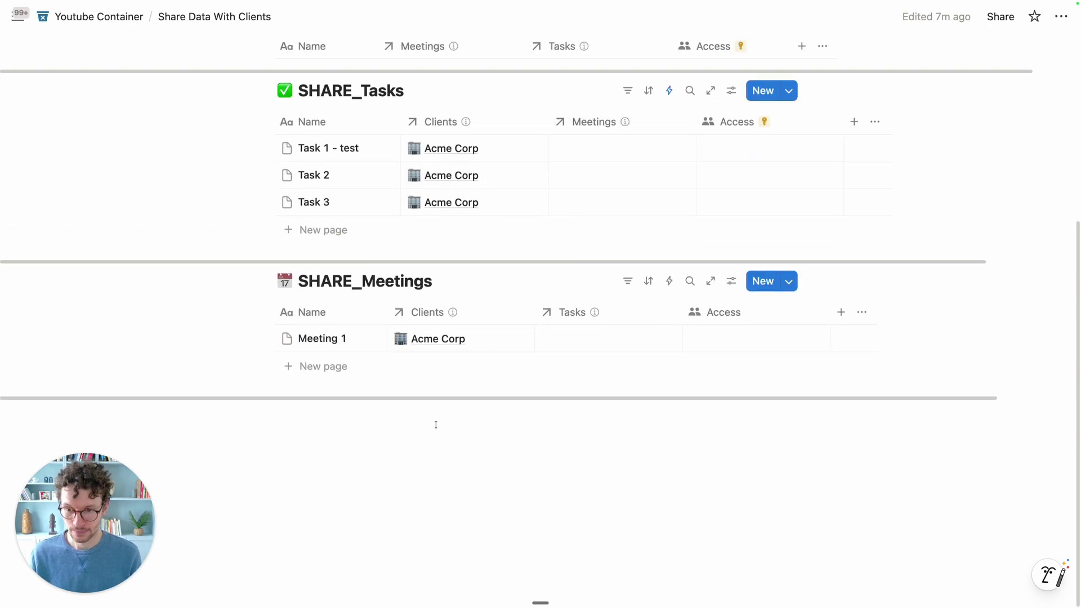
click(415, 443)
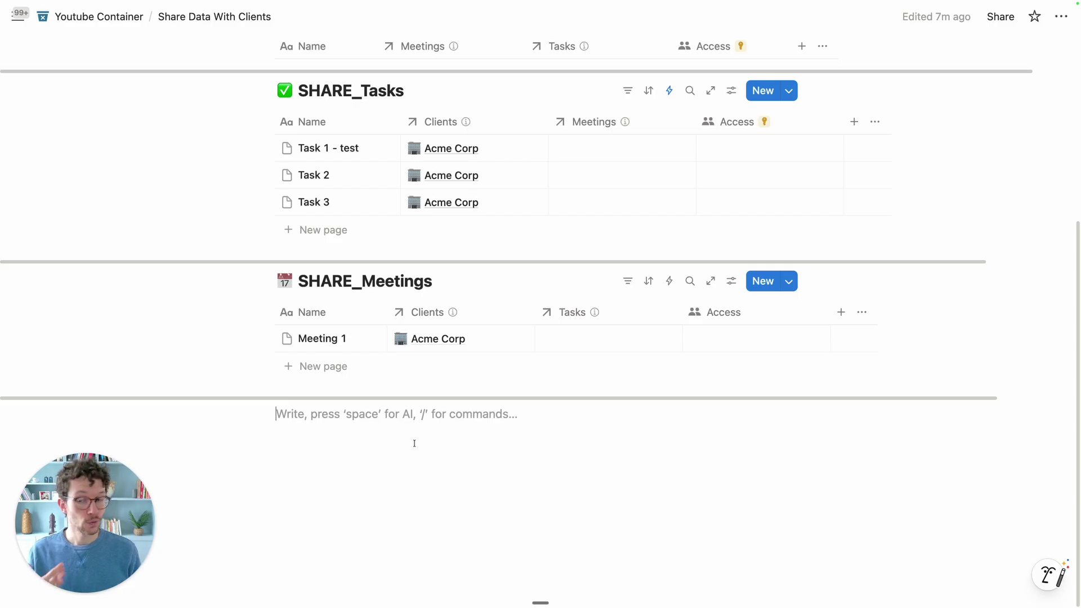
key(Return)
text(/page)
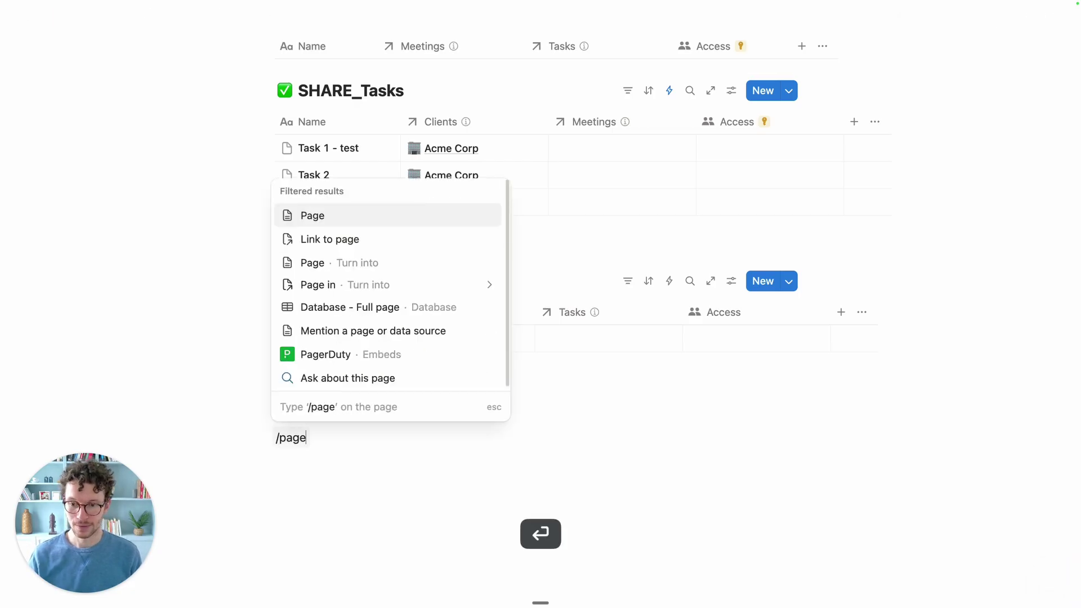
key(Return)
text(Welc)
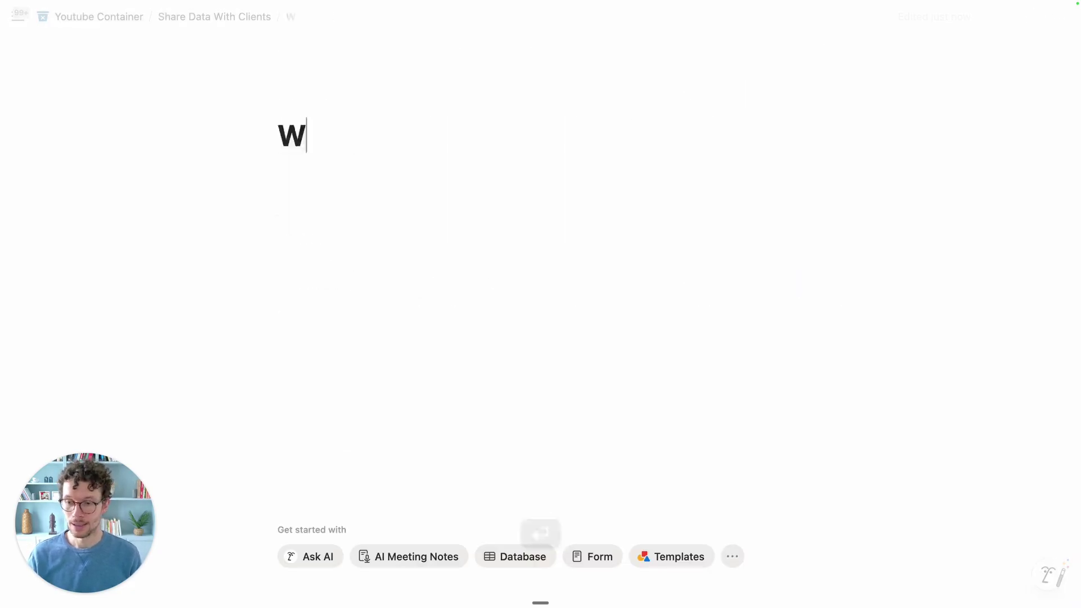
text(Page)
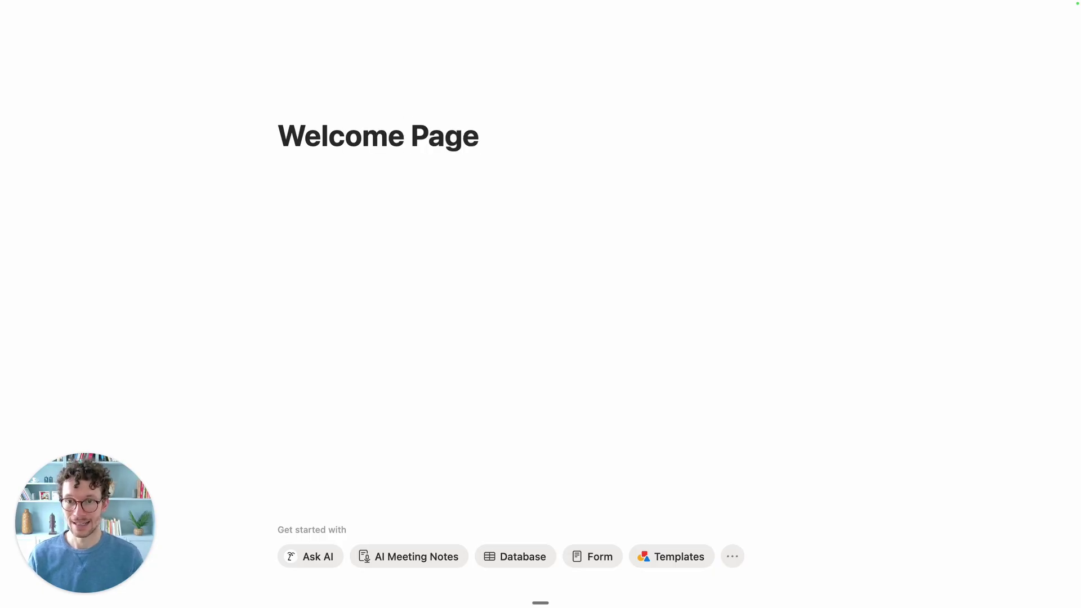
key(super+a)
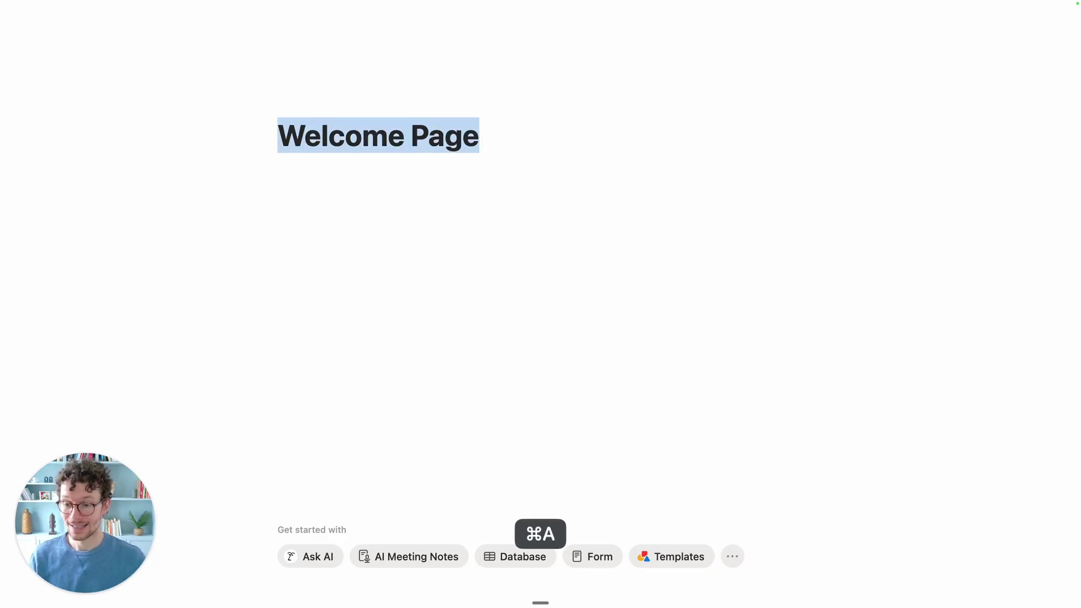
key(BackSpace)
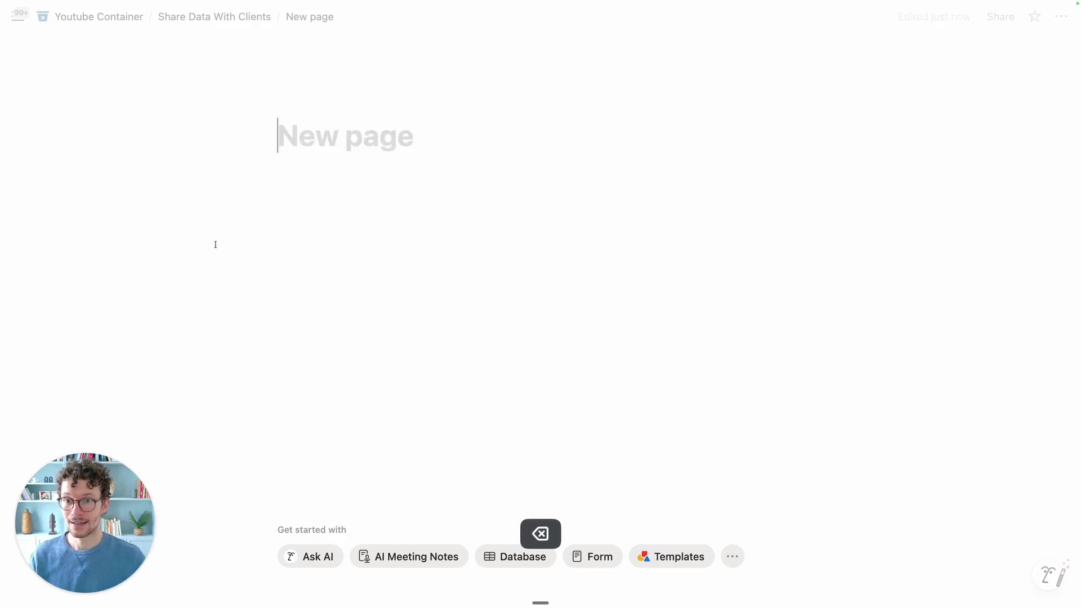
Create a Welcome Client! subpage inside Acme Corp's page and review its sharing settings.
click(193, 17)
click(342, 262)
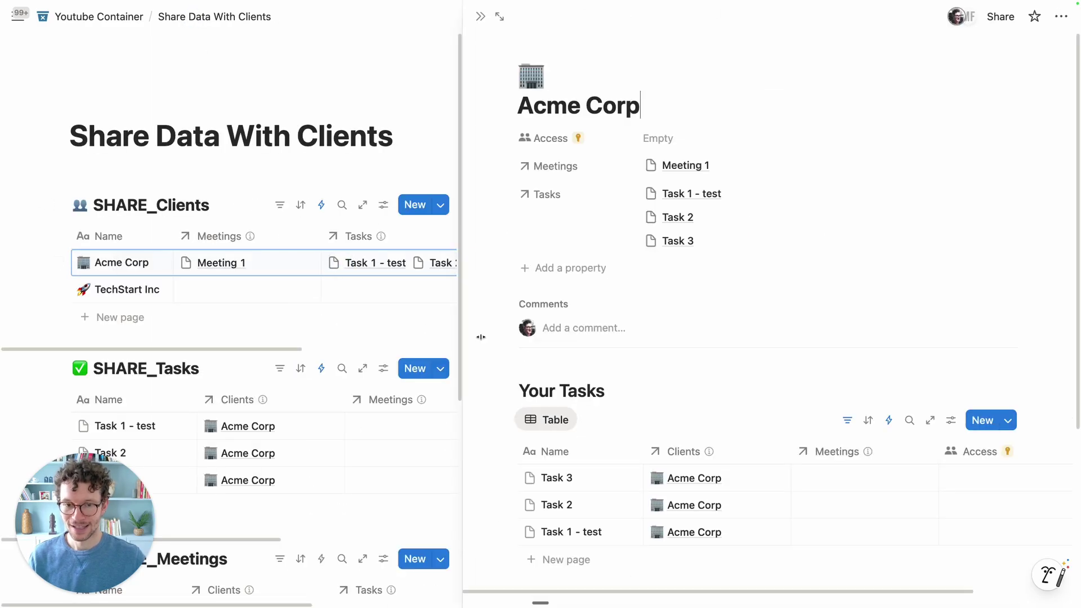
scroll(522, 357, down, 3)
scroll(523, 357, down, 4)
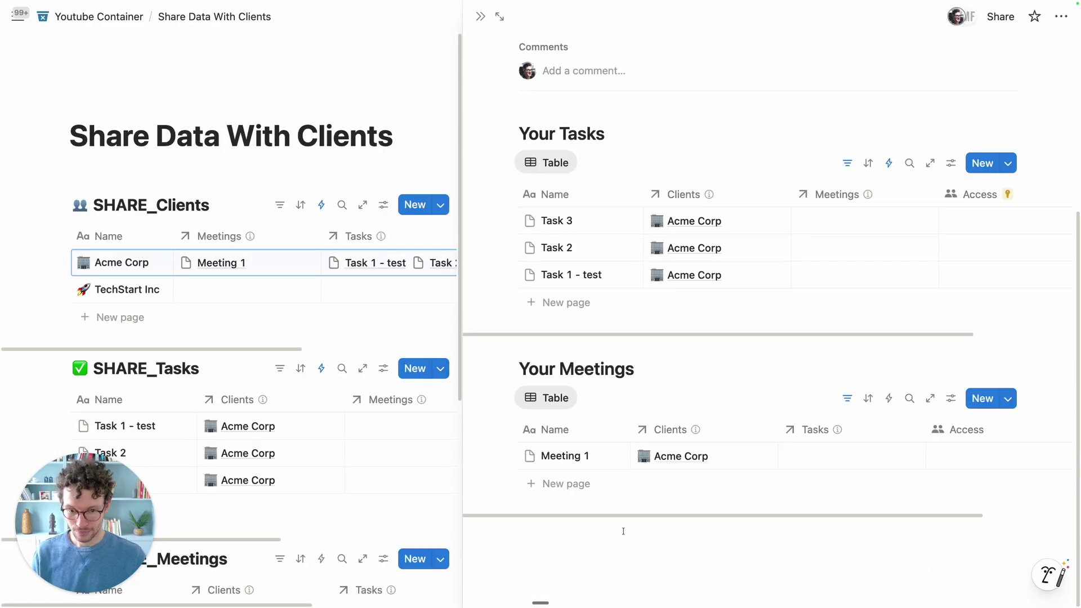
click(623, 531)
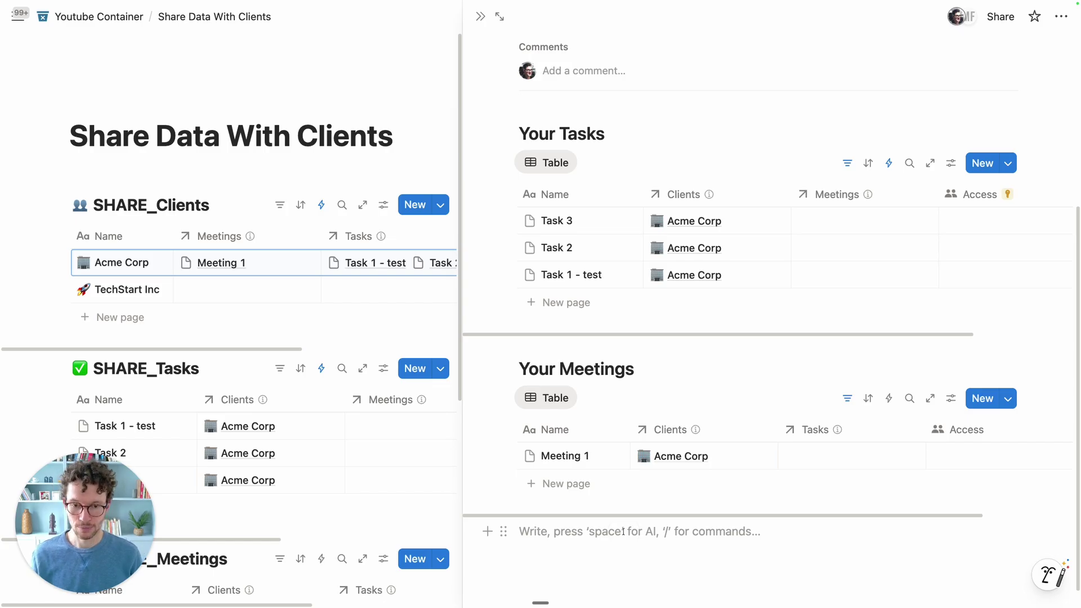
key(Return)
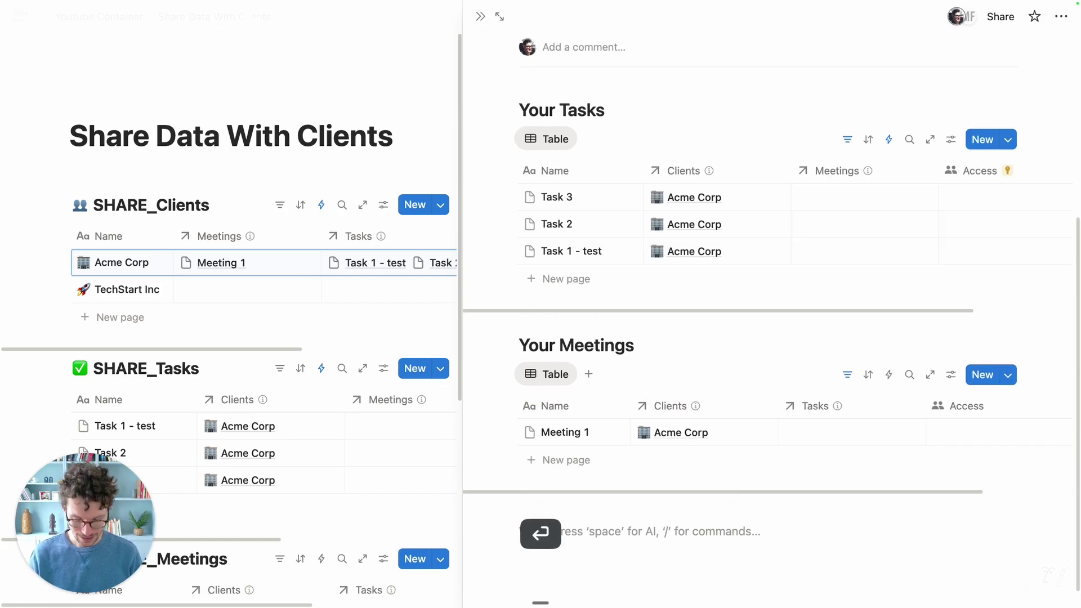
text(/page)
key(Return)
text(WI)
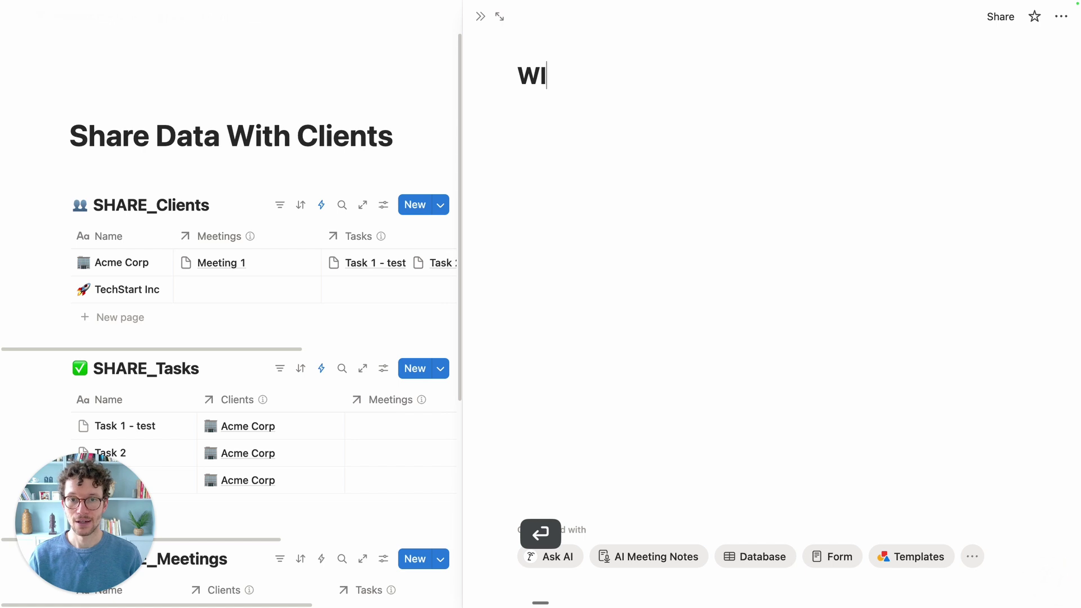
text(elcome C)
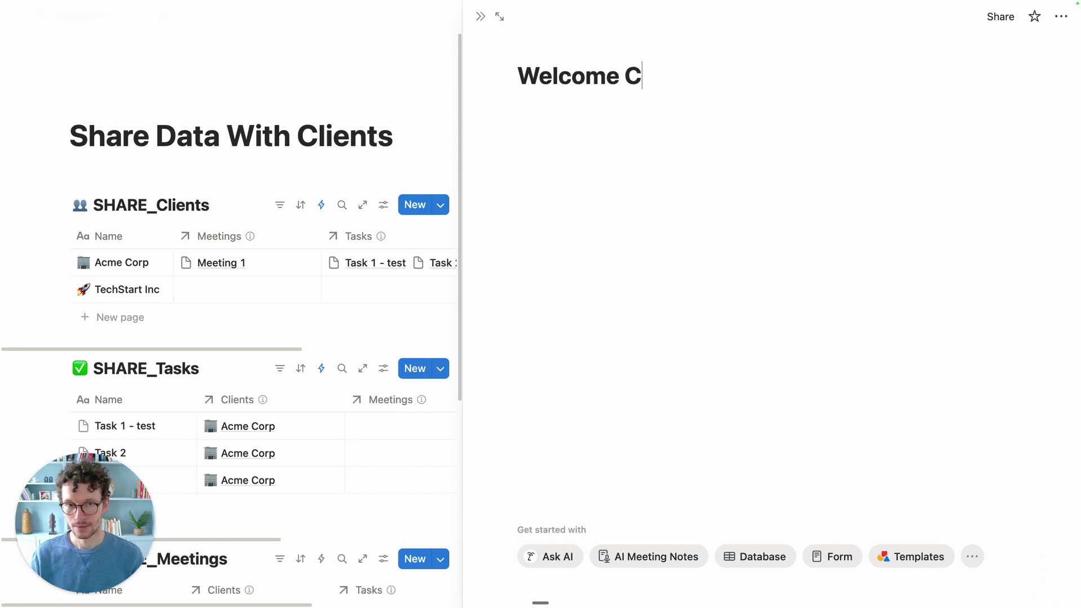
text(lient!)
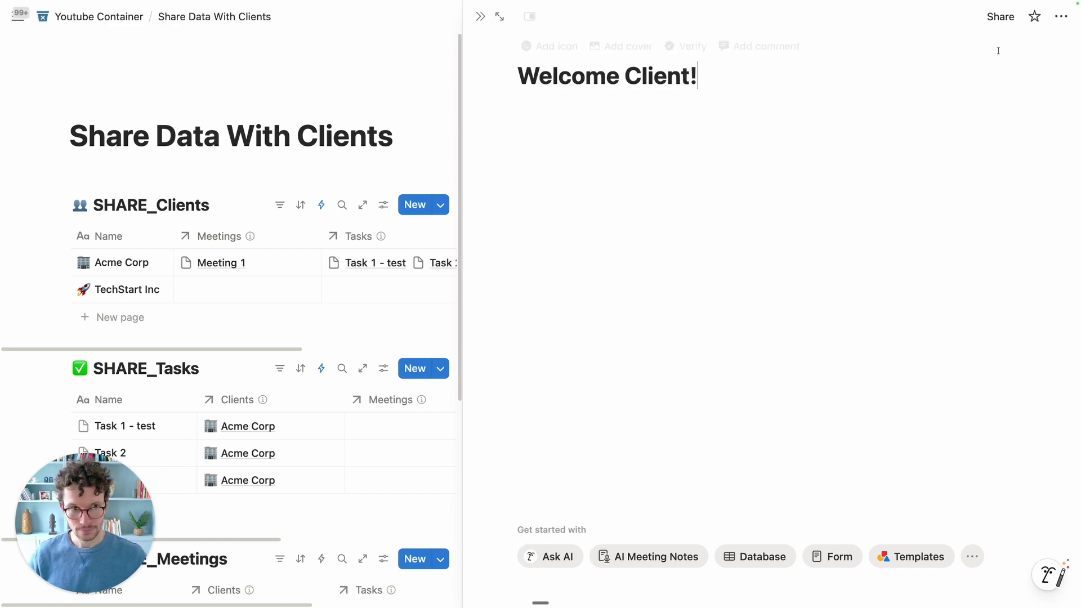
click(1001, 18)
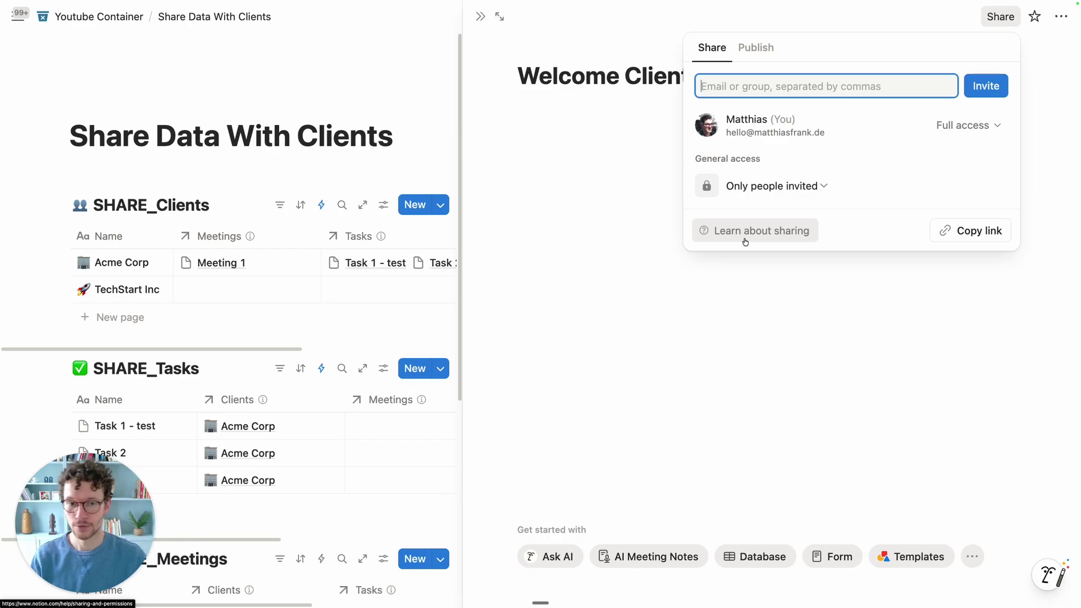
click(561, 190)
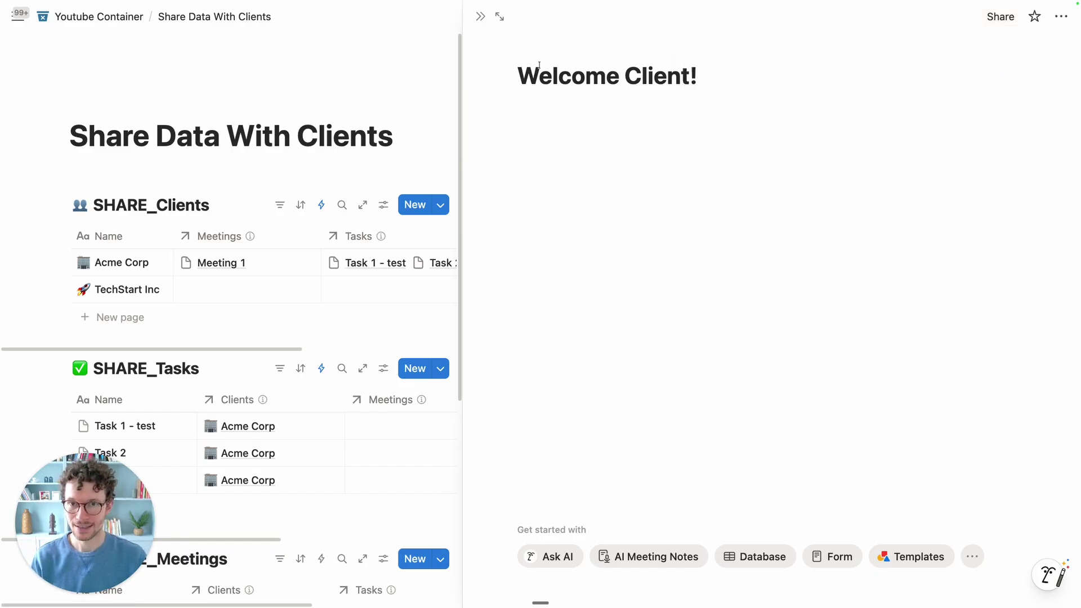
Close the Acme Corp side panel and scroll through the Share Data With Clients databases.
click(480, 17)
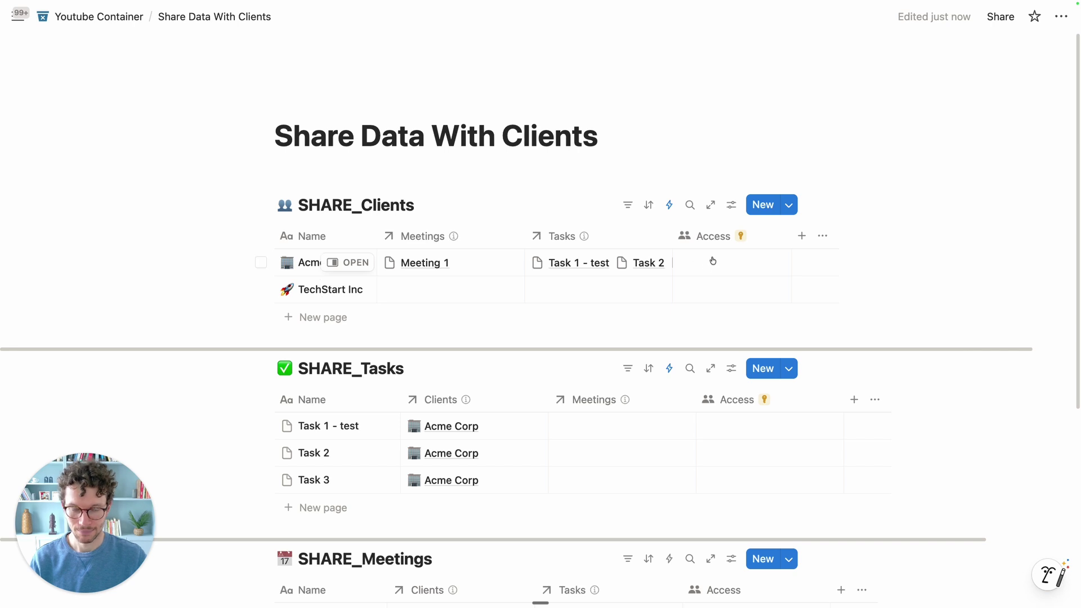
scroll(709, 270, down, 1)
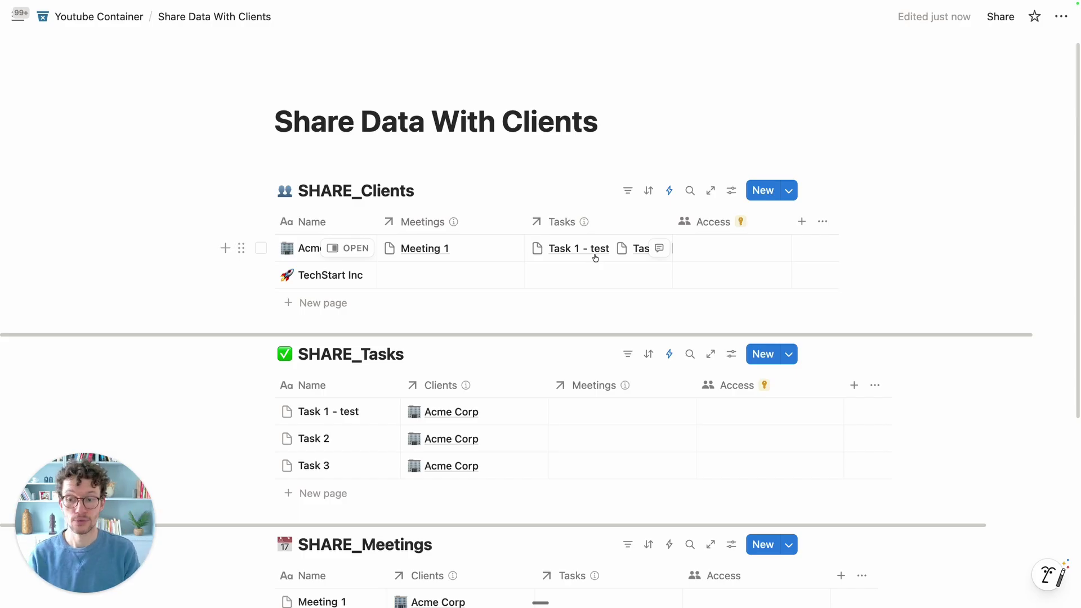
scroll(594, 256, down, 1)
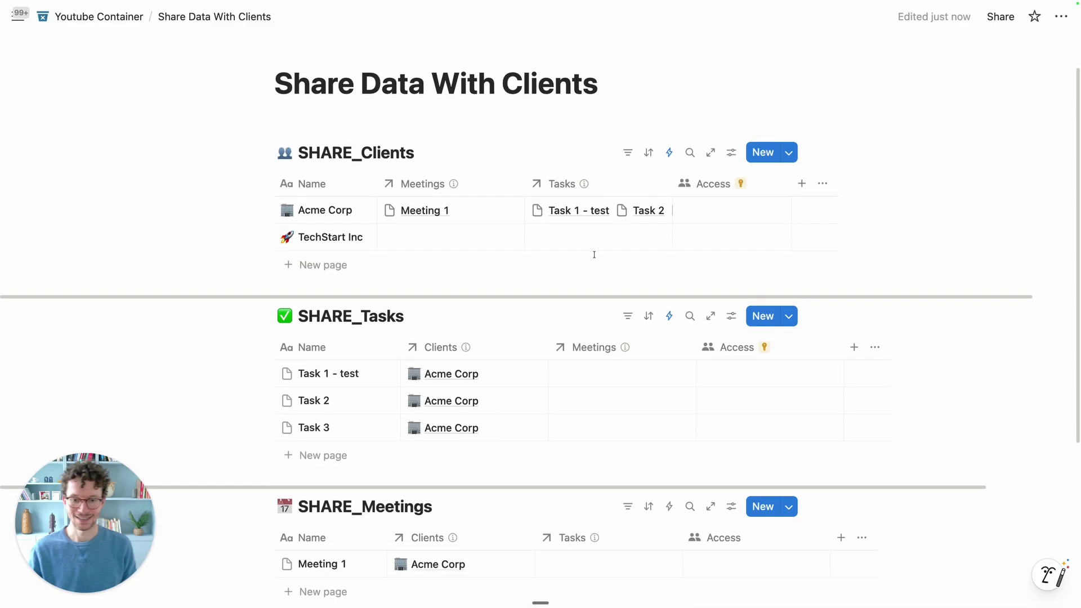